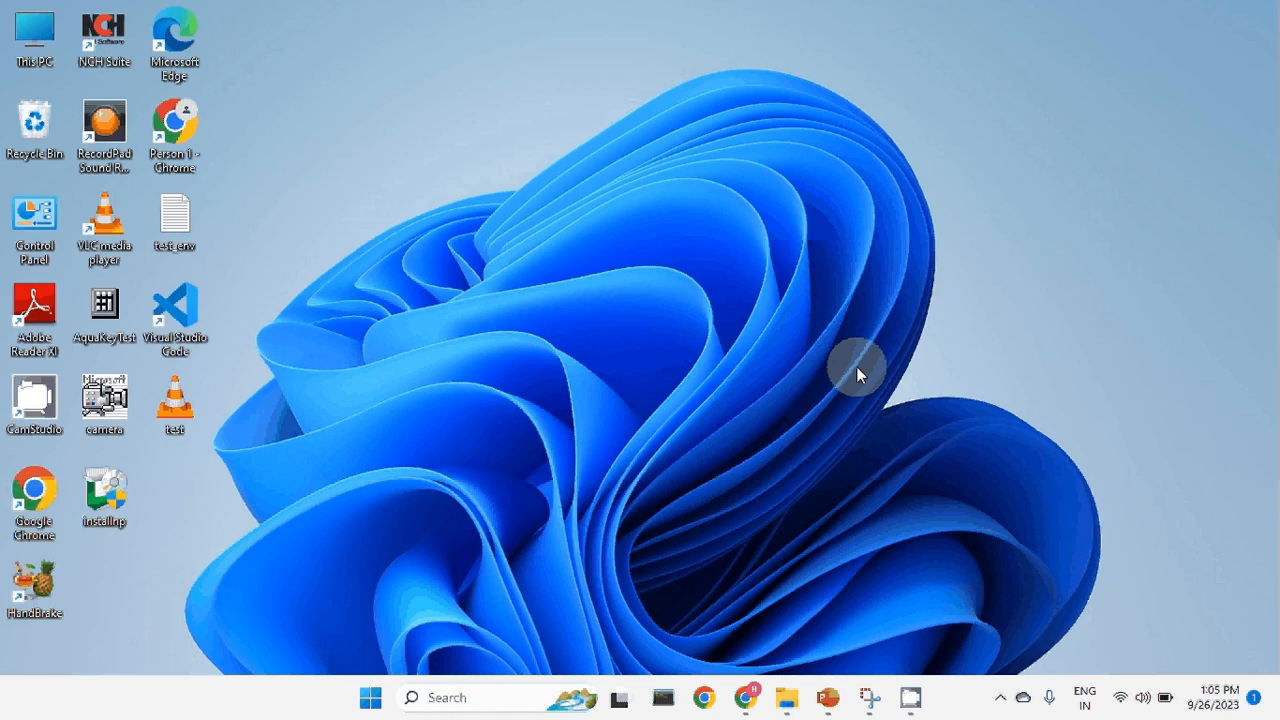
Search Google for mysql and open the official MySQL website.
left_click(761, 713)
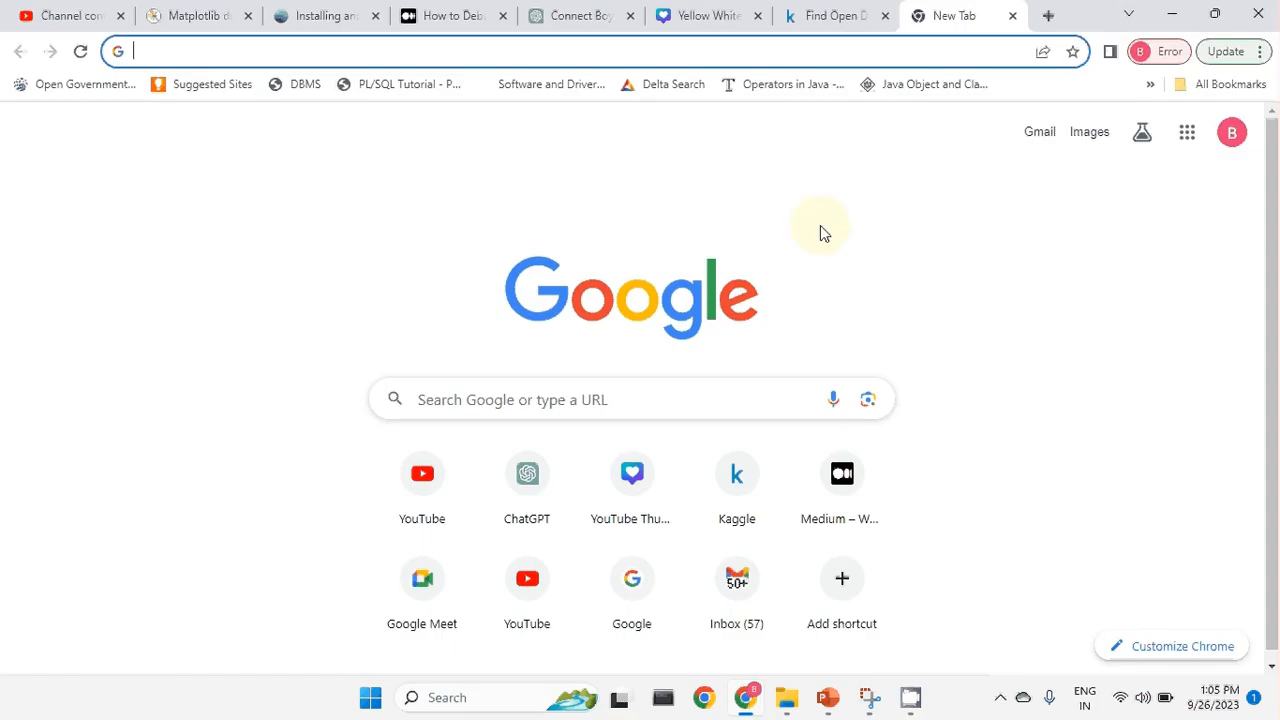
type("mysql")
key("Return")
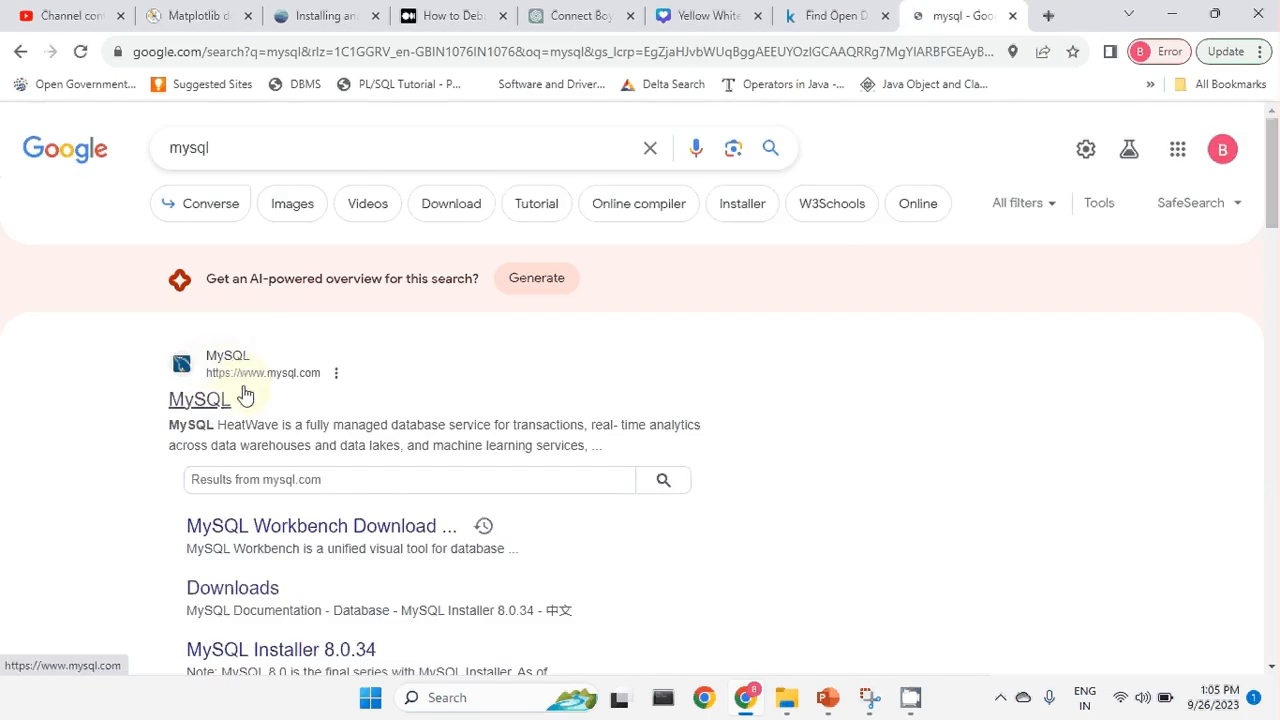
left_click(202, 402)
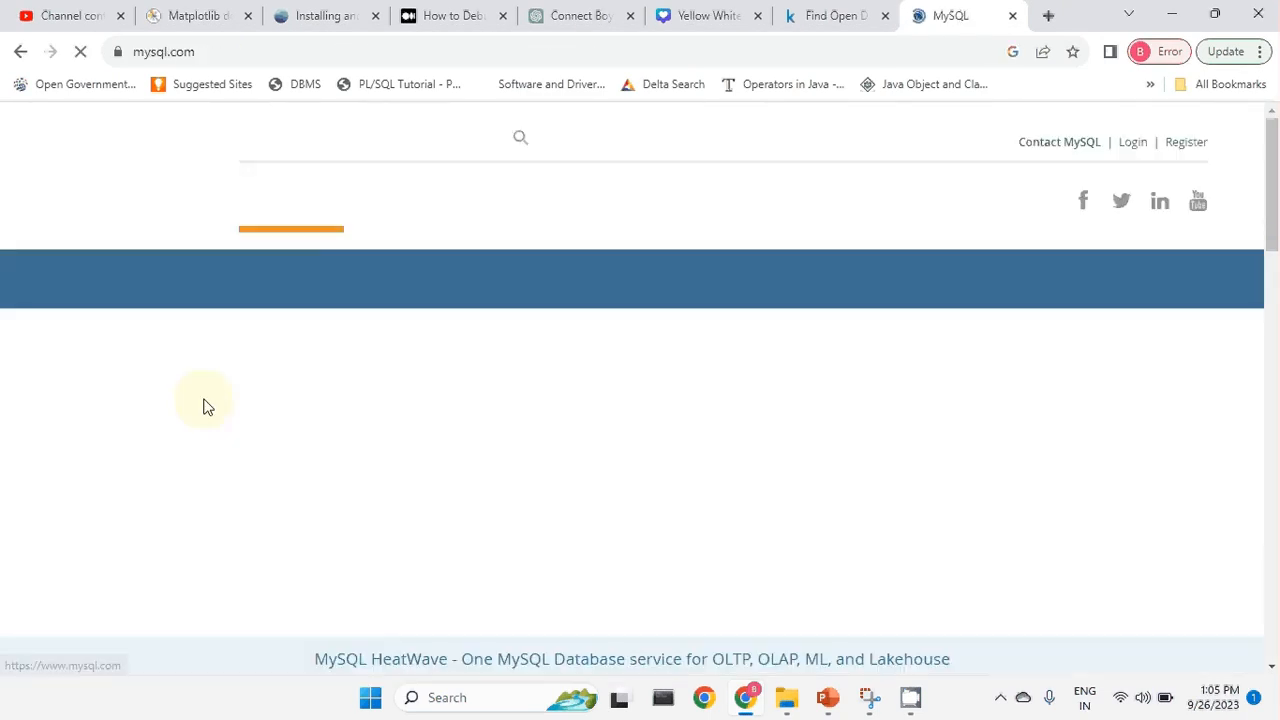
Go to the Downloads page of mysql.com.
scroll(714, 405, "down", 5)
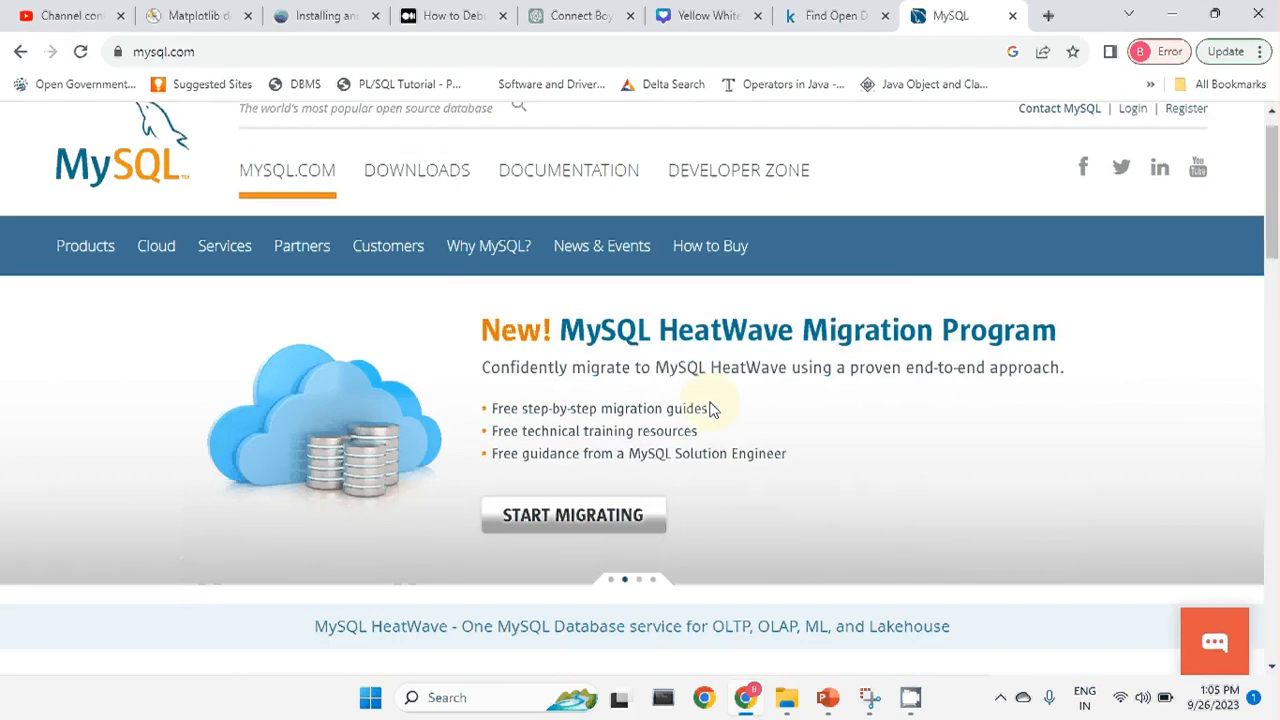
scroll(714, 405, "up", 5)
left_click(443, 208)
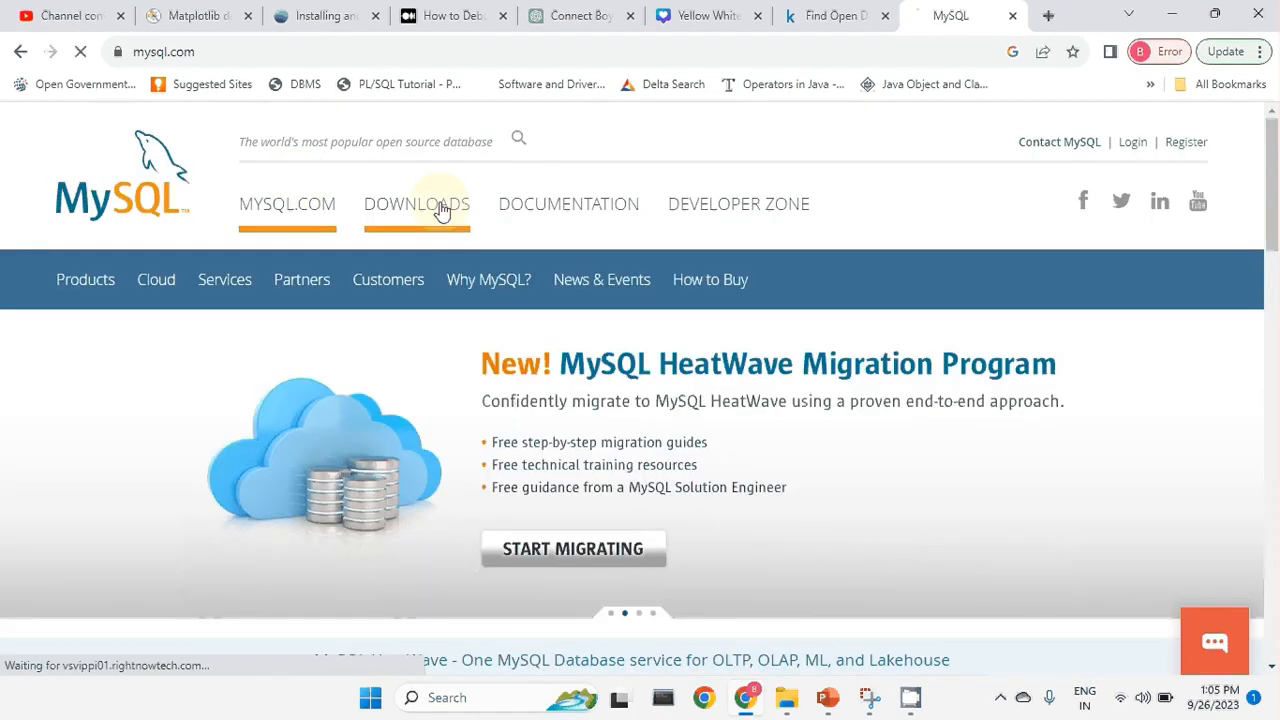
scroll(432, 240, "down", 6)
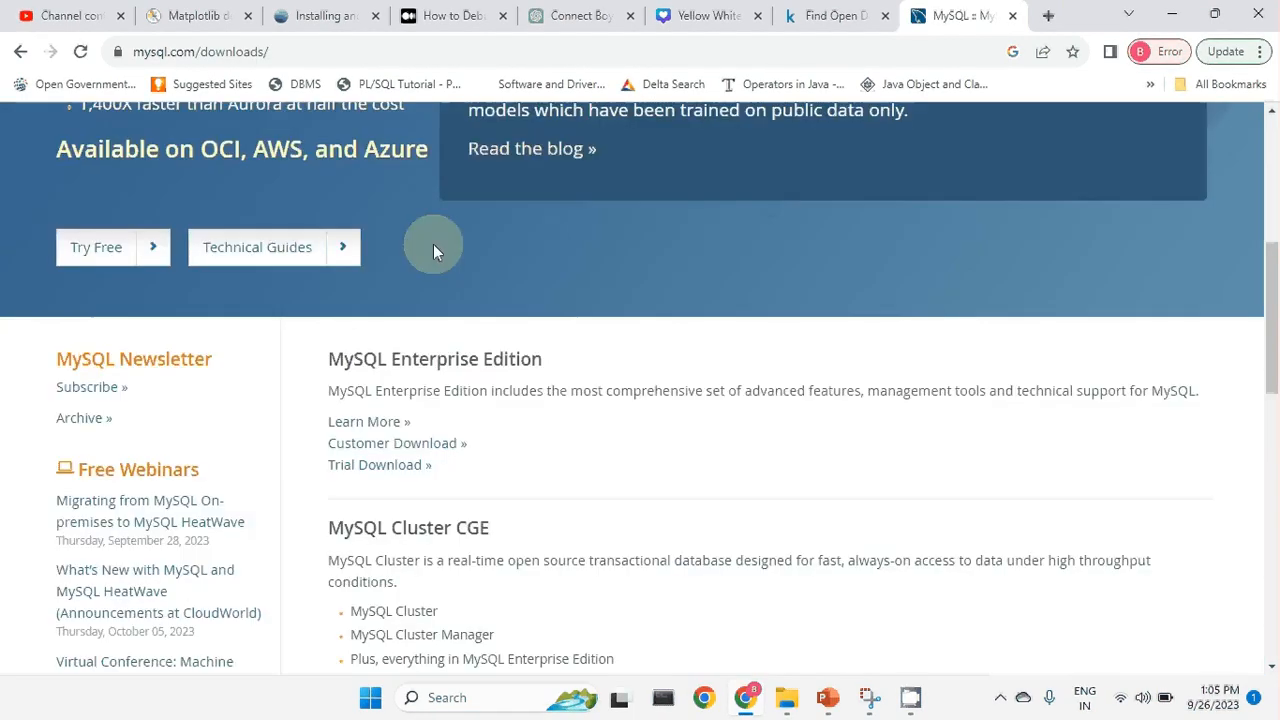
scroll(433, 250, "down", 1)
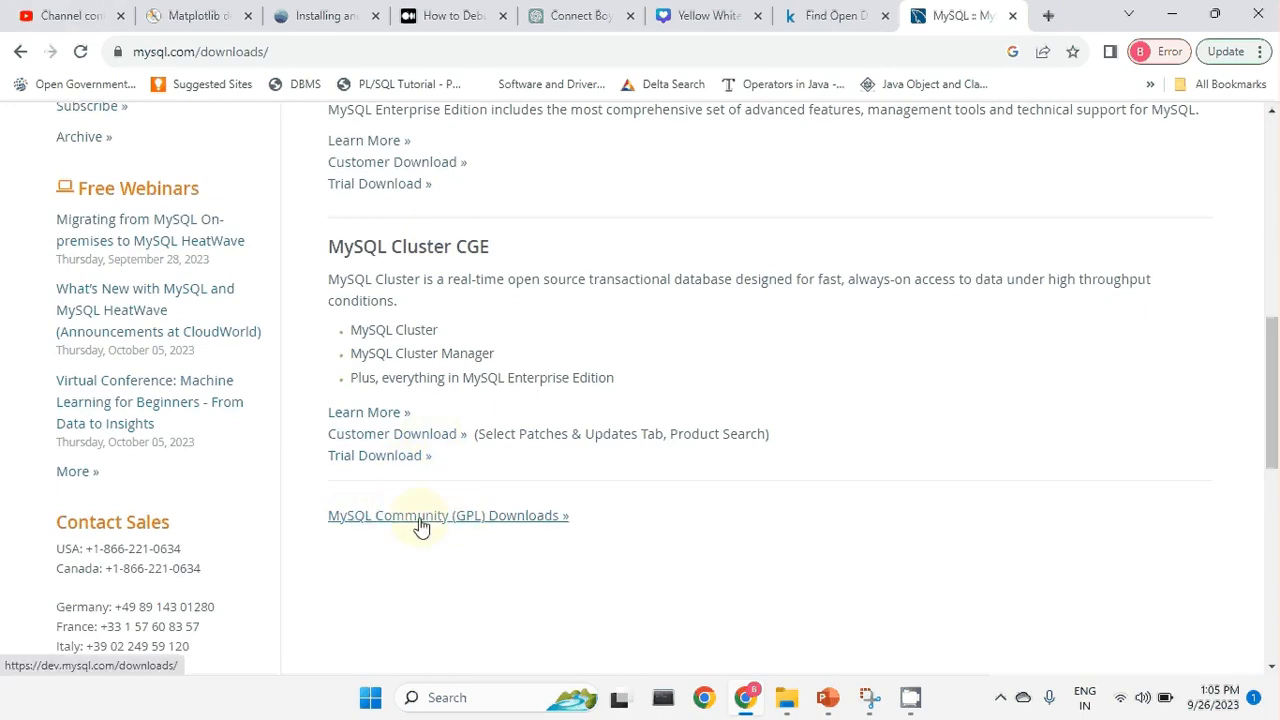
From MySQL Community (GPL) Downloads, choose MySQL Installer for Windows and download the 331.3M MSI.
left_click(470, 520)
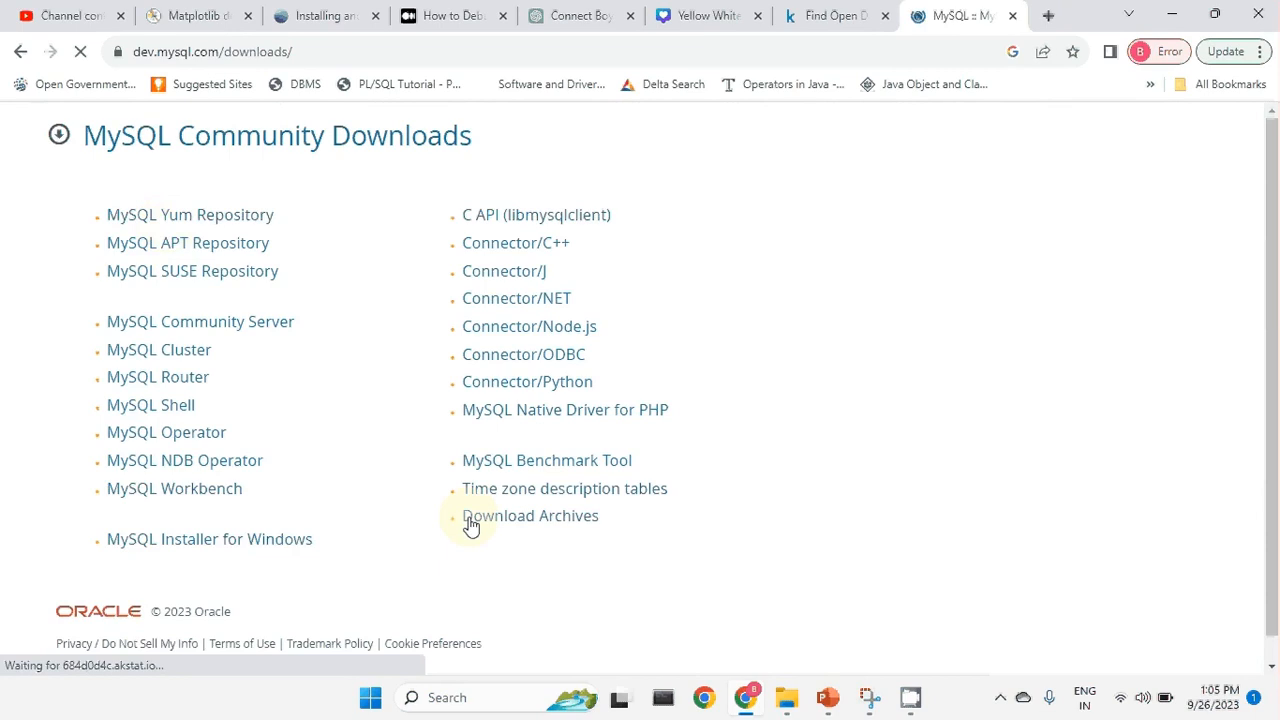
left_click(256, 548)
scroll(386, 291, "down", 2)
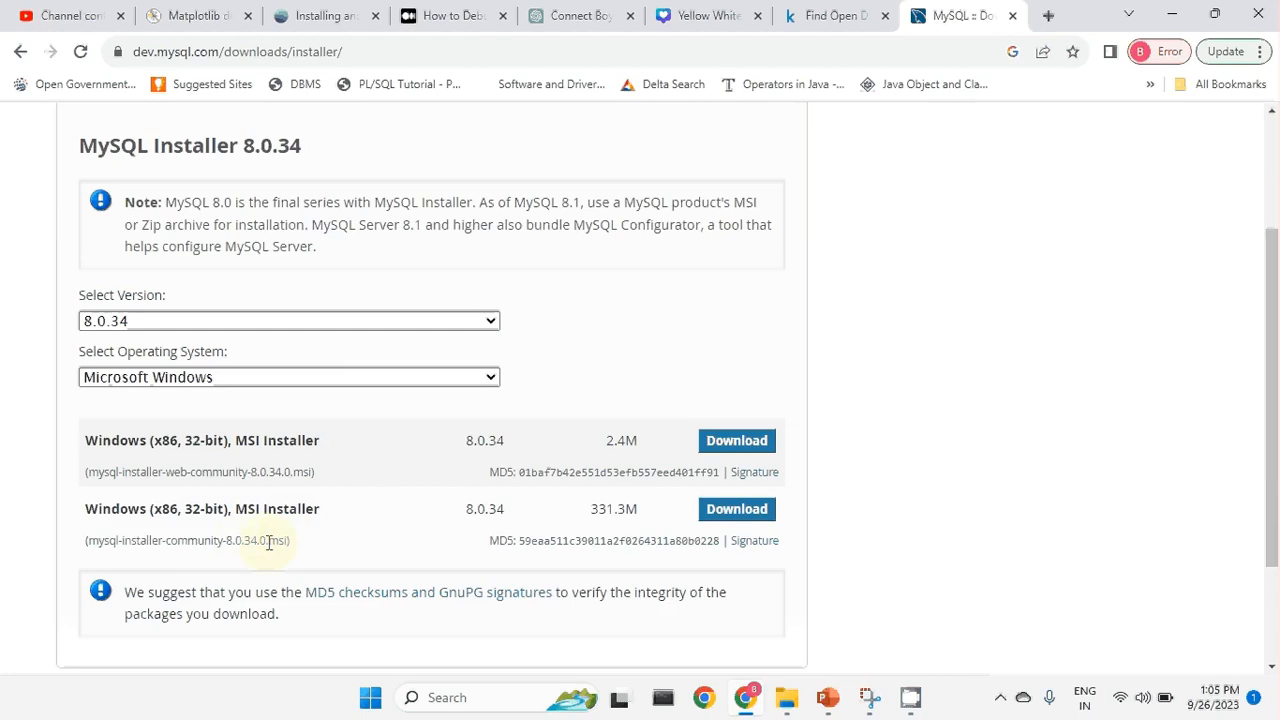
left_click_drag(267, 540, 294, 548)
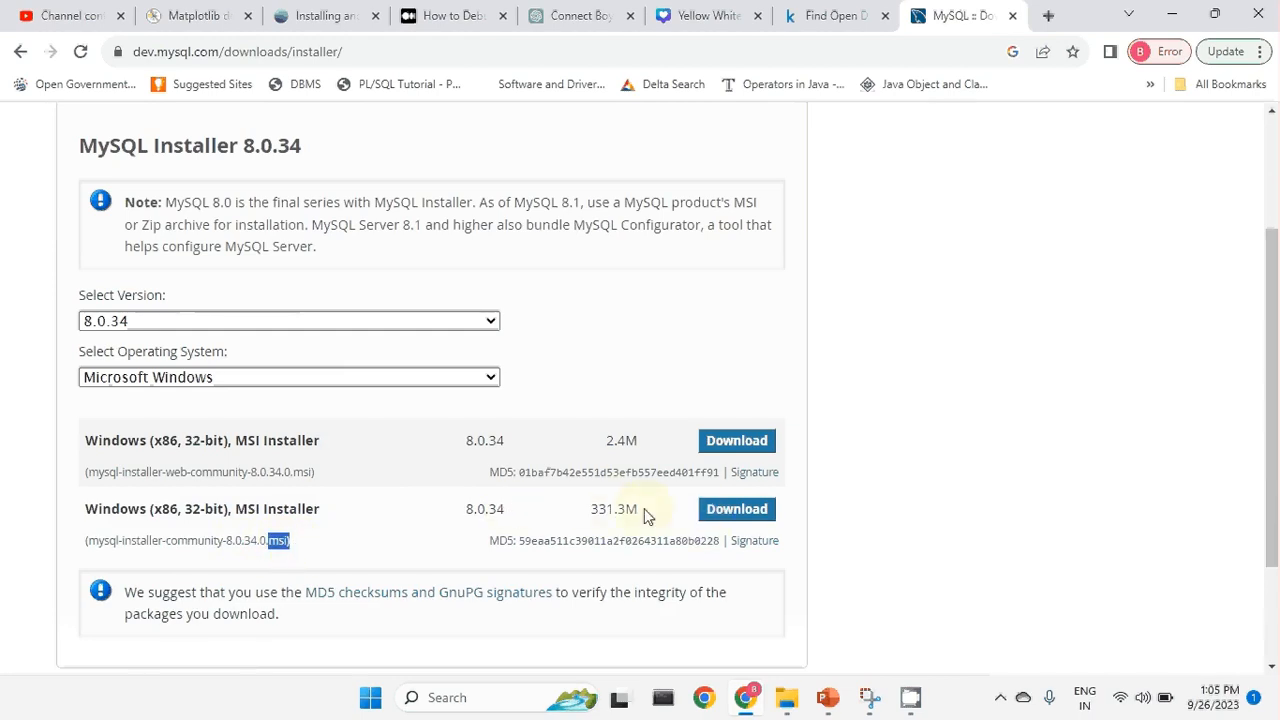
left_click(754, 518)
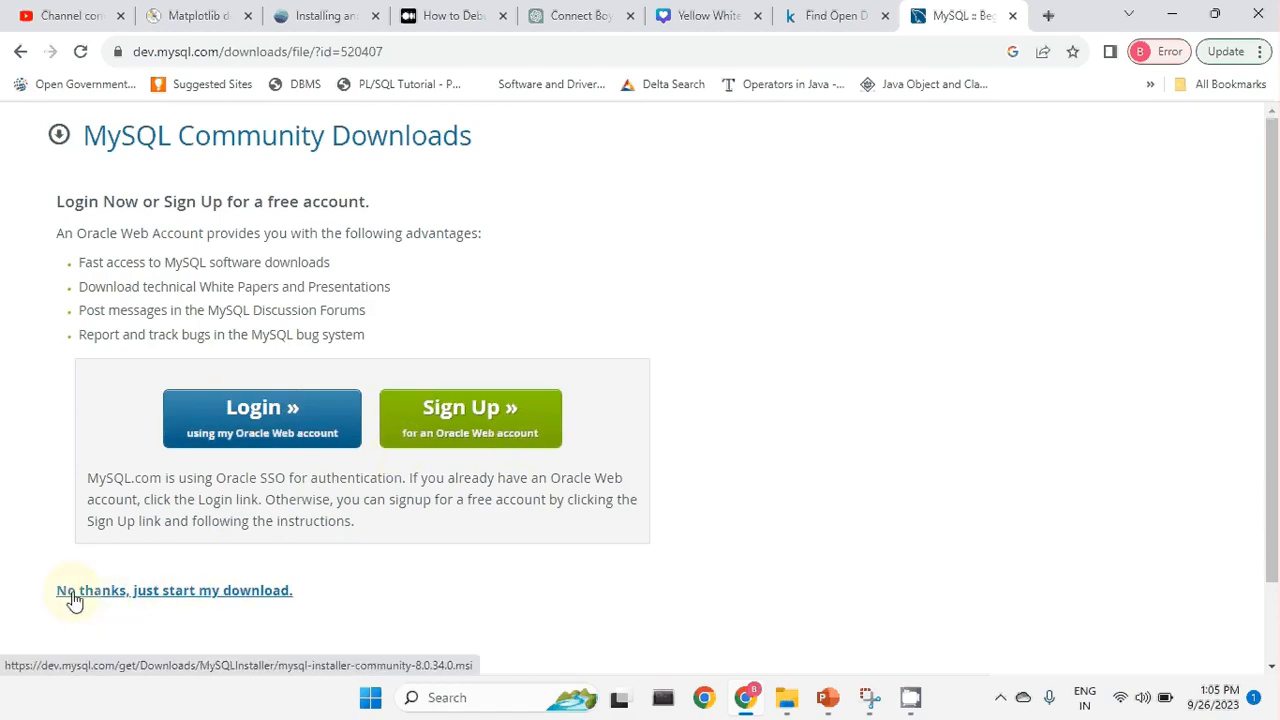
Skip signing in and save the installer into C:\D\softwares.
left_click(196, 596)
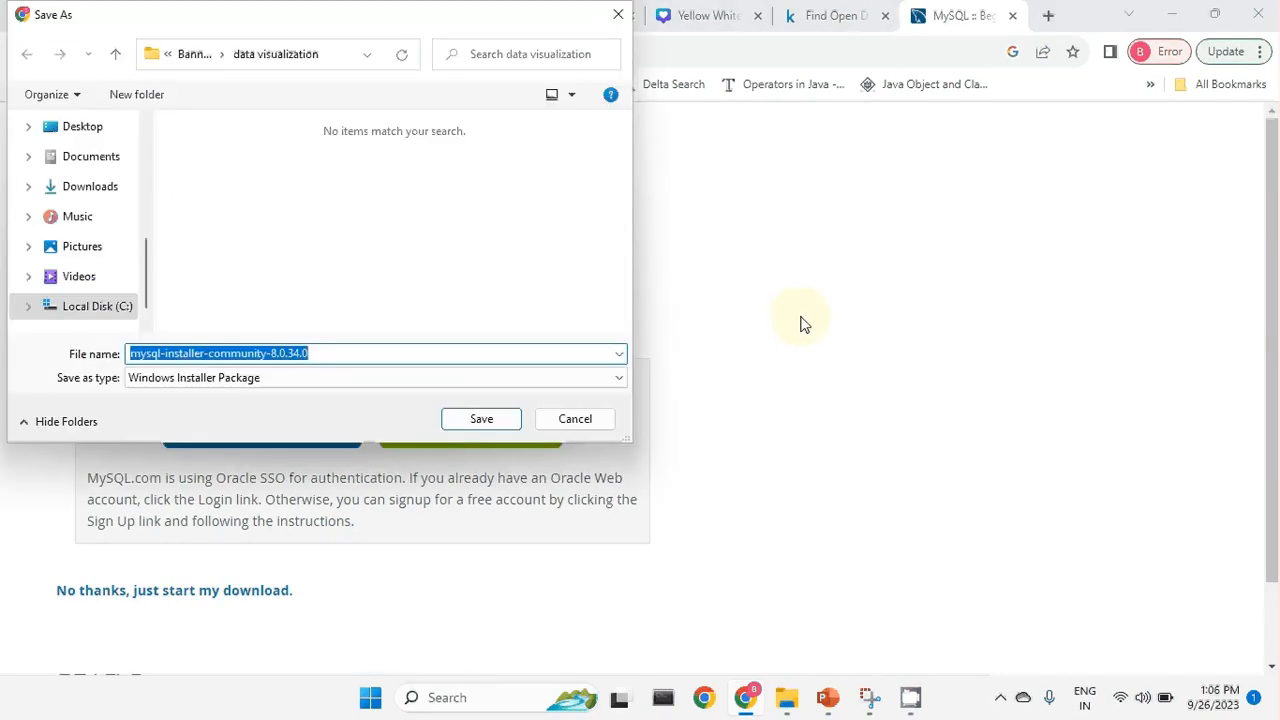
left_click(100, 303)
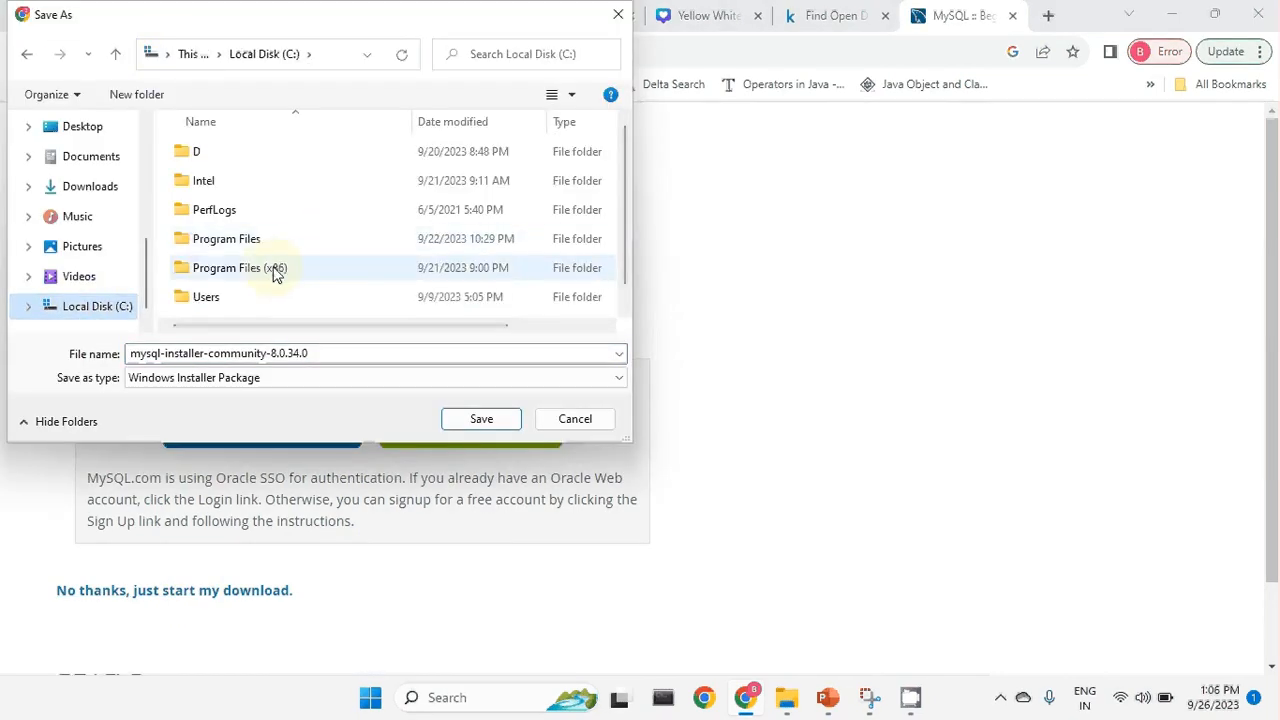
scroll(276, 275, "down", 1)
scroll(220, 240, "up", 1)
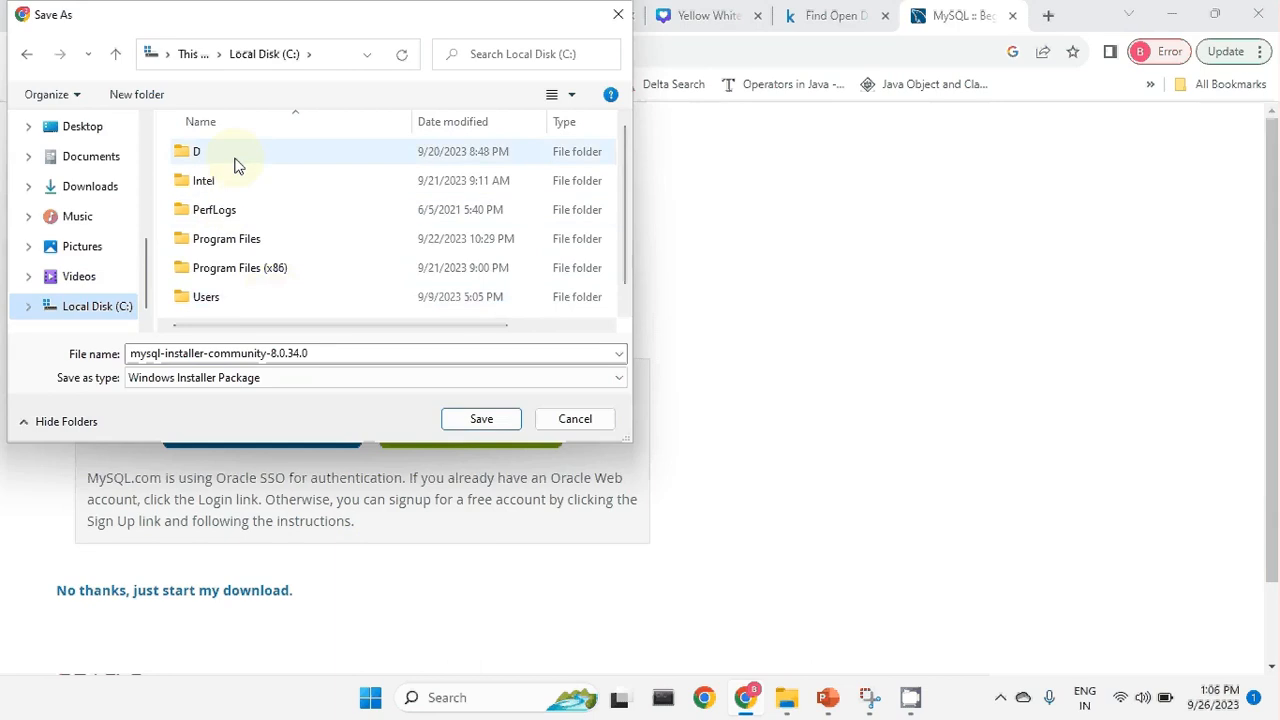
double_click(236, 160)
double_click(243, 163)
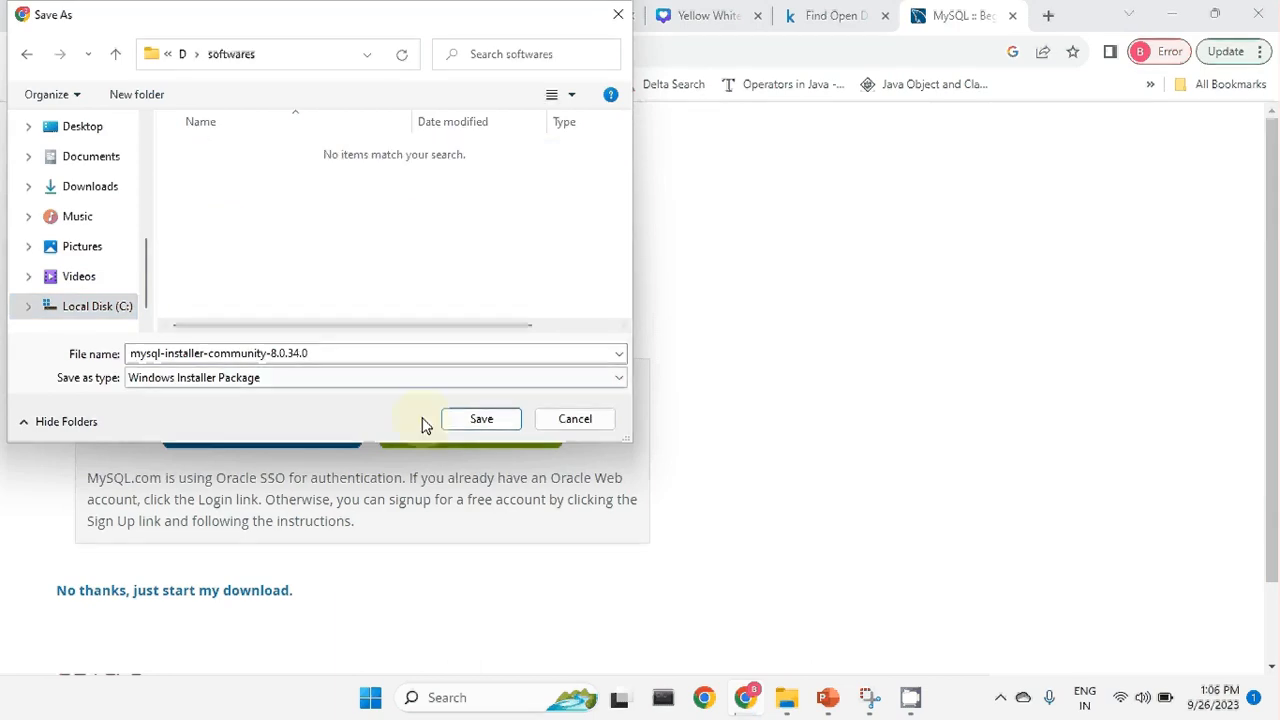
left_click(481, 420)
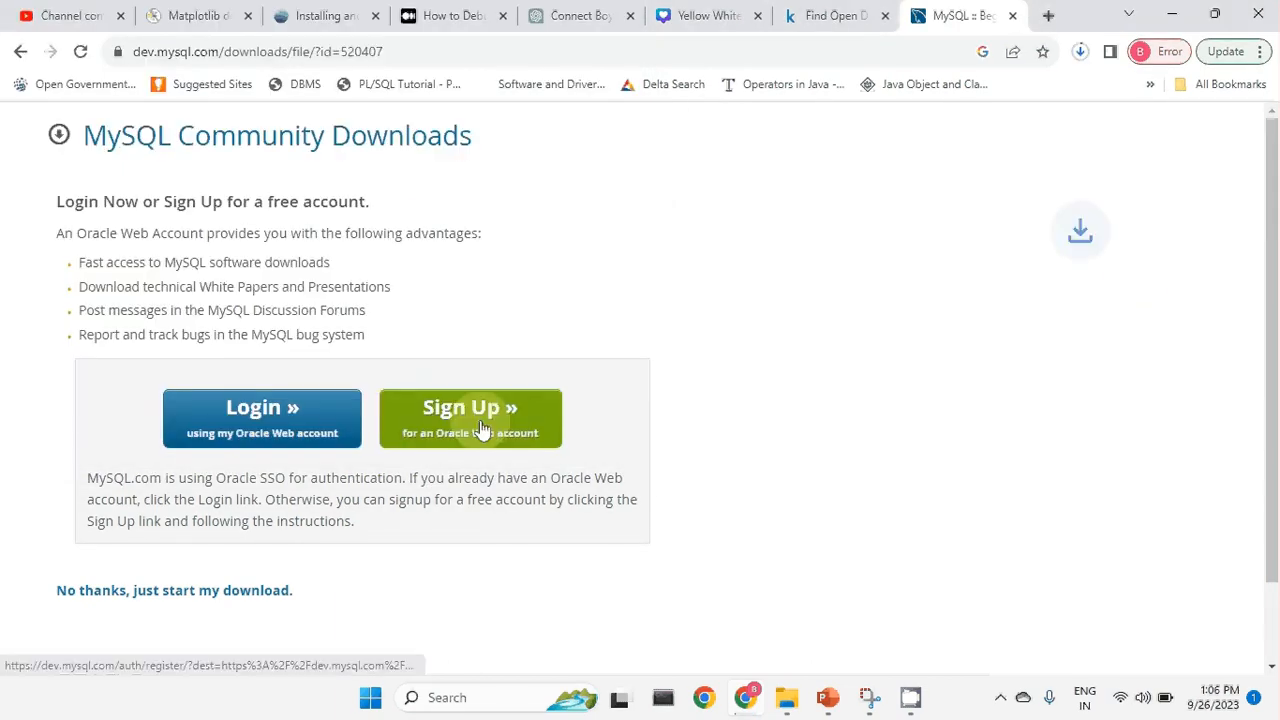
Watch the 331 MB installer download until it finishes.
left_click(1080, 55)
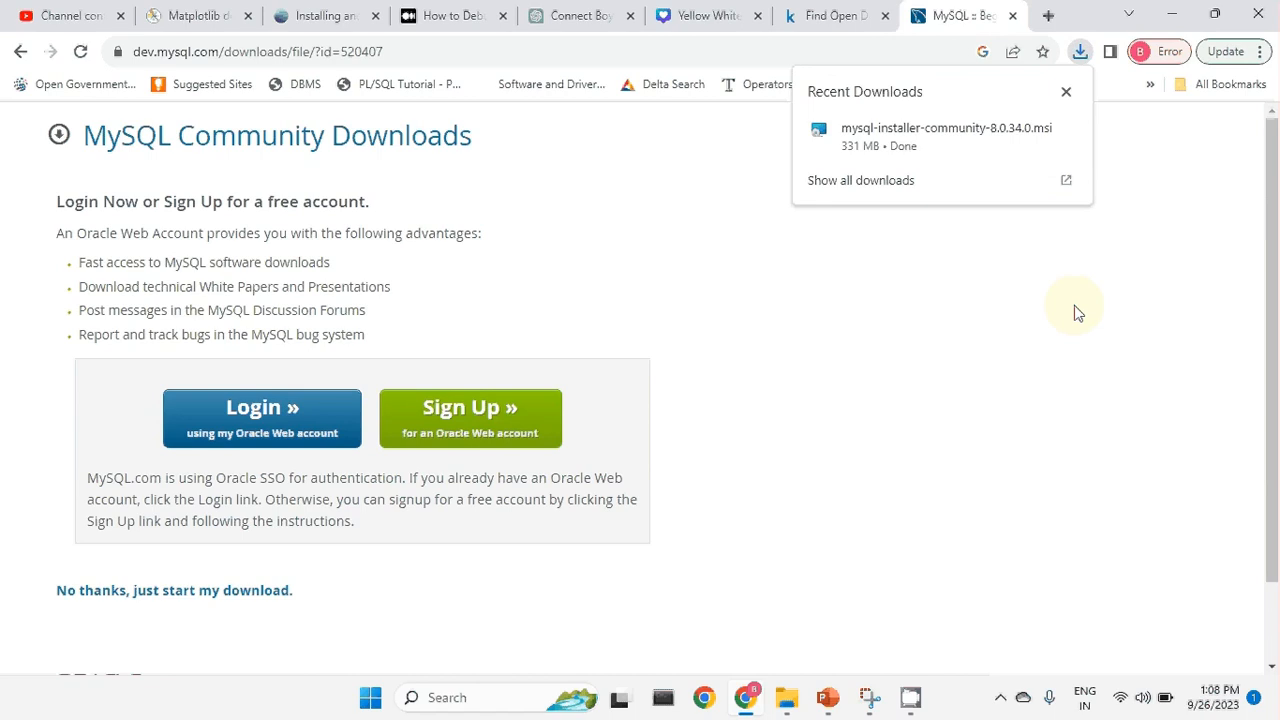
scroll(410, 280, "down", 1)
scroll(443, 286, "up", 1)
Run mysql-installer-community-8.0.34.0 from the softwares folder and approve both permission prompts.
left_click(1035, 133)
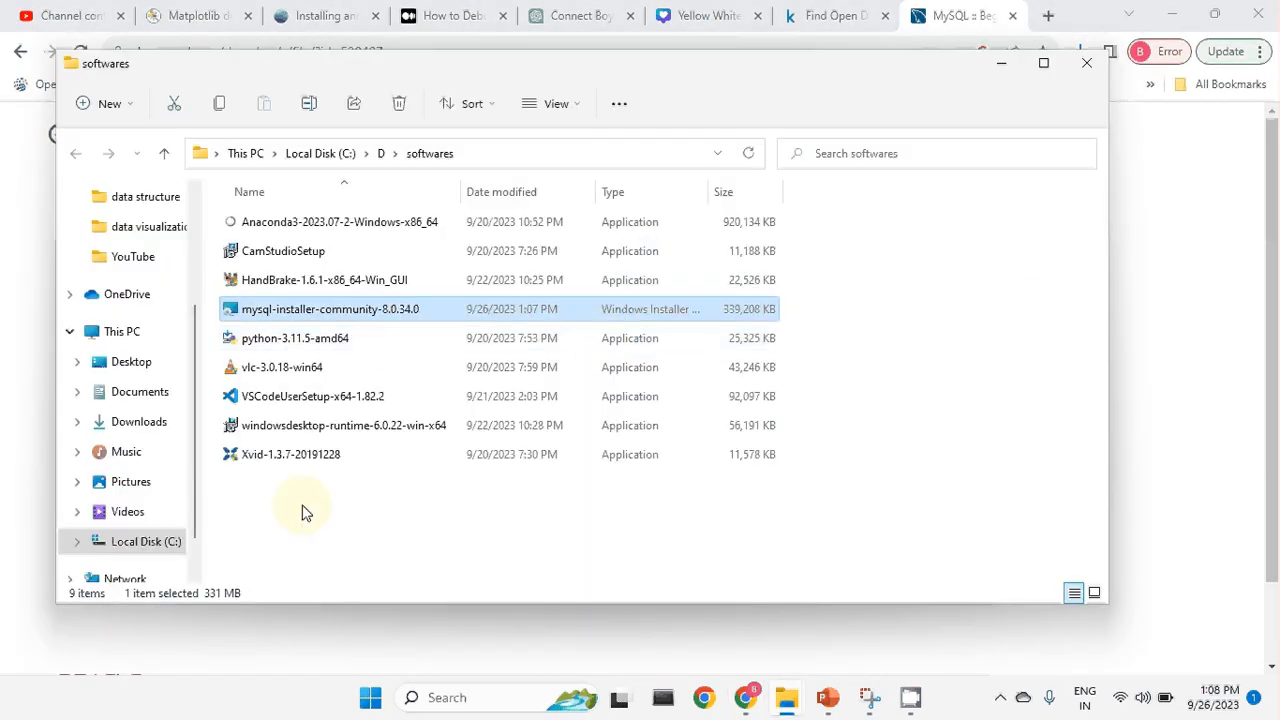
double_click(335, 309)
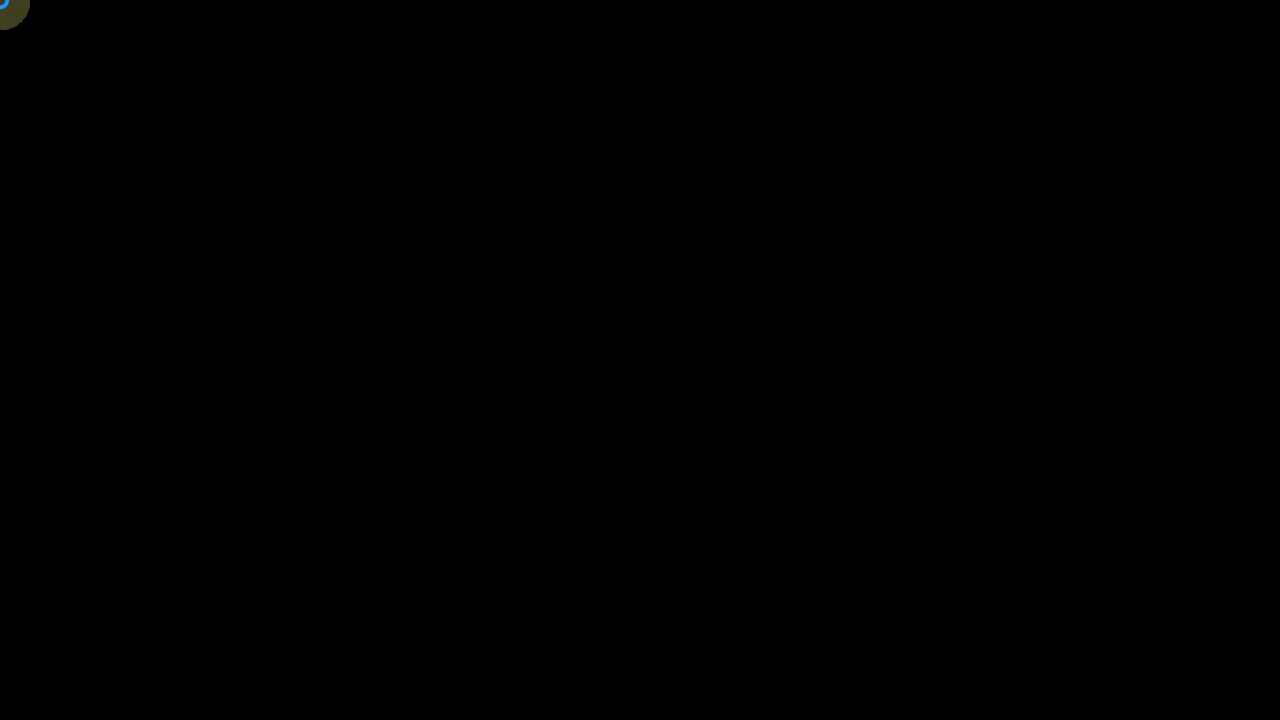
left_click(569, 509)
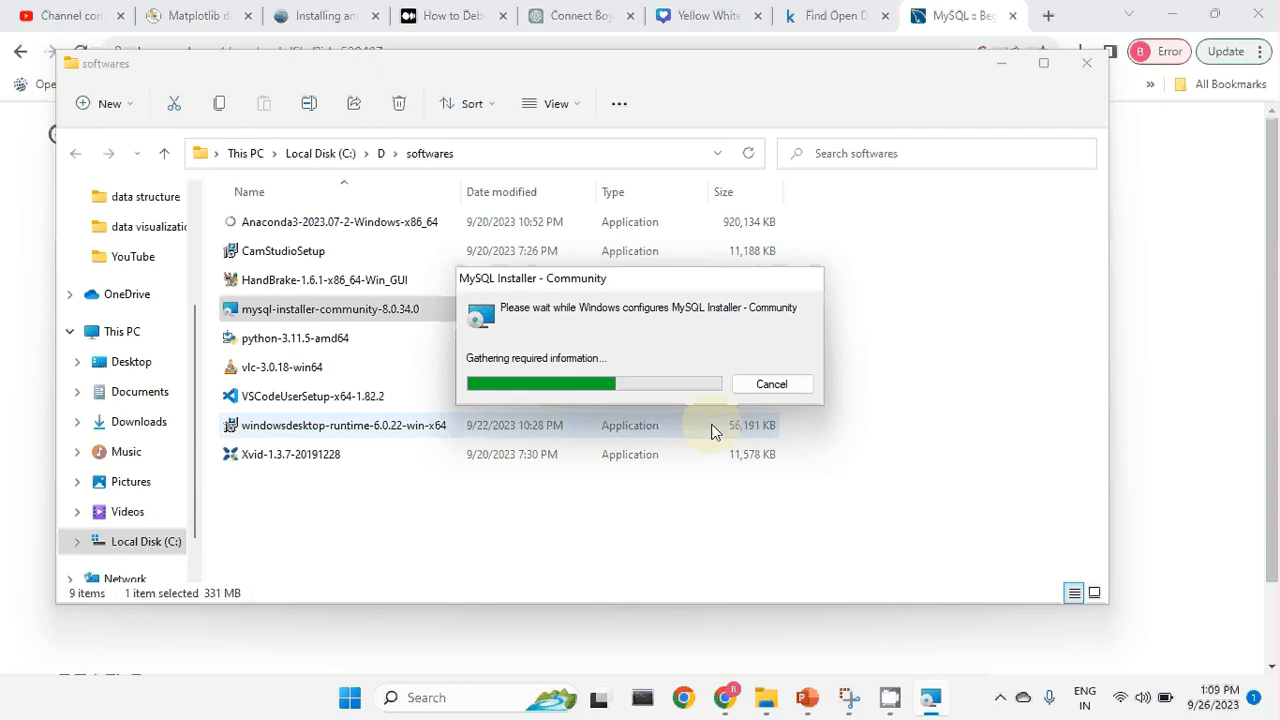
left_click(1001, 63)
left_click(1168, 12)
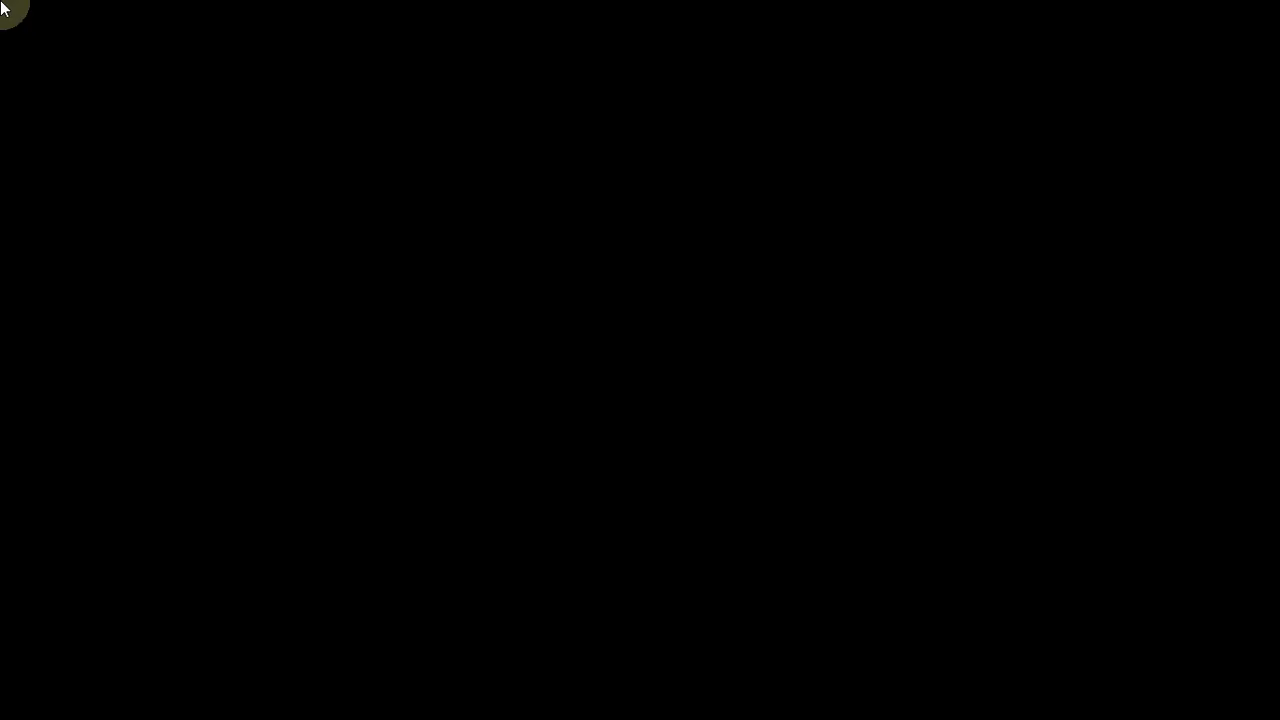
left_click(560, 513)
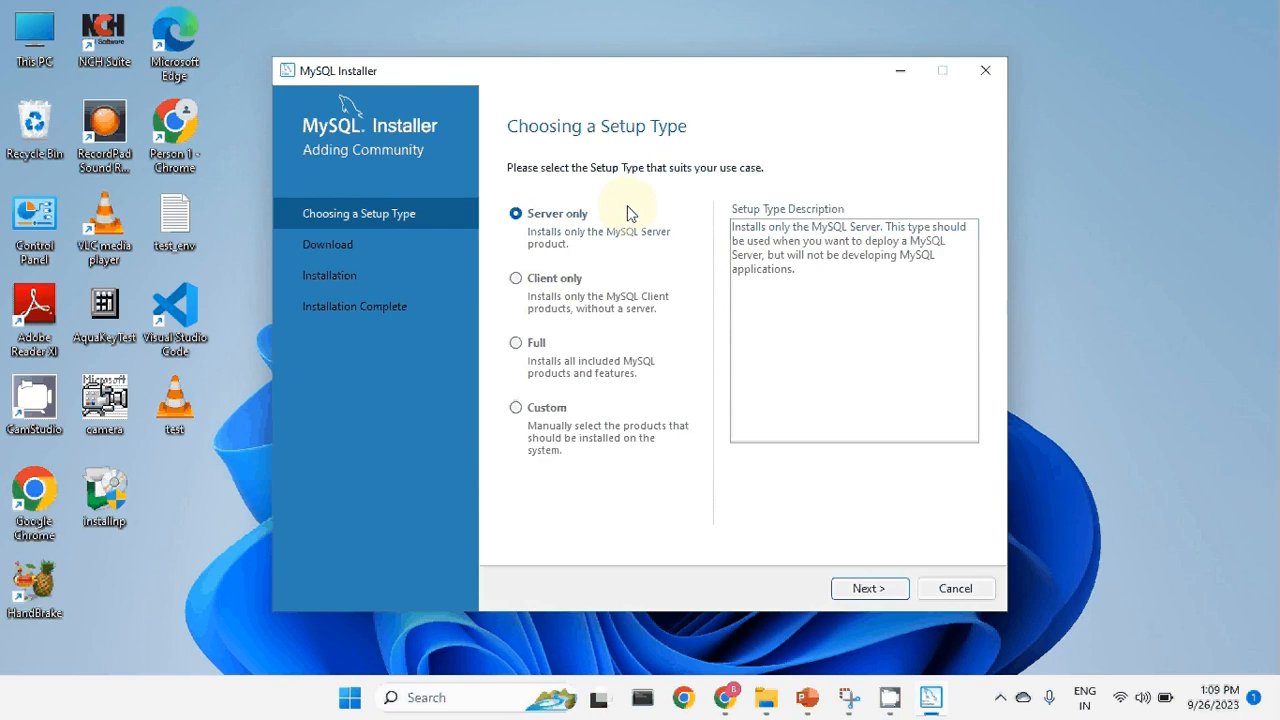
Choose the Custom setup type and add MySQL Server 8.0.34 - X64 to the install list.
left_click(547, 409)
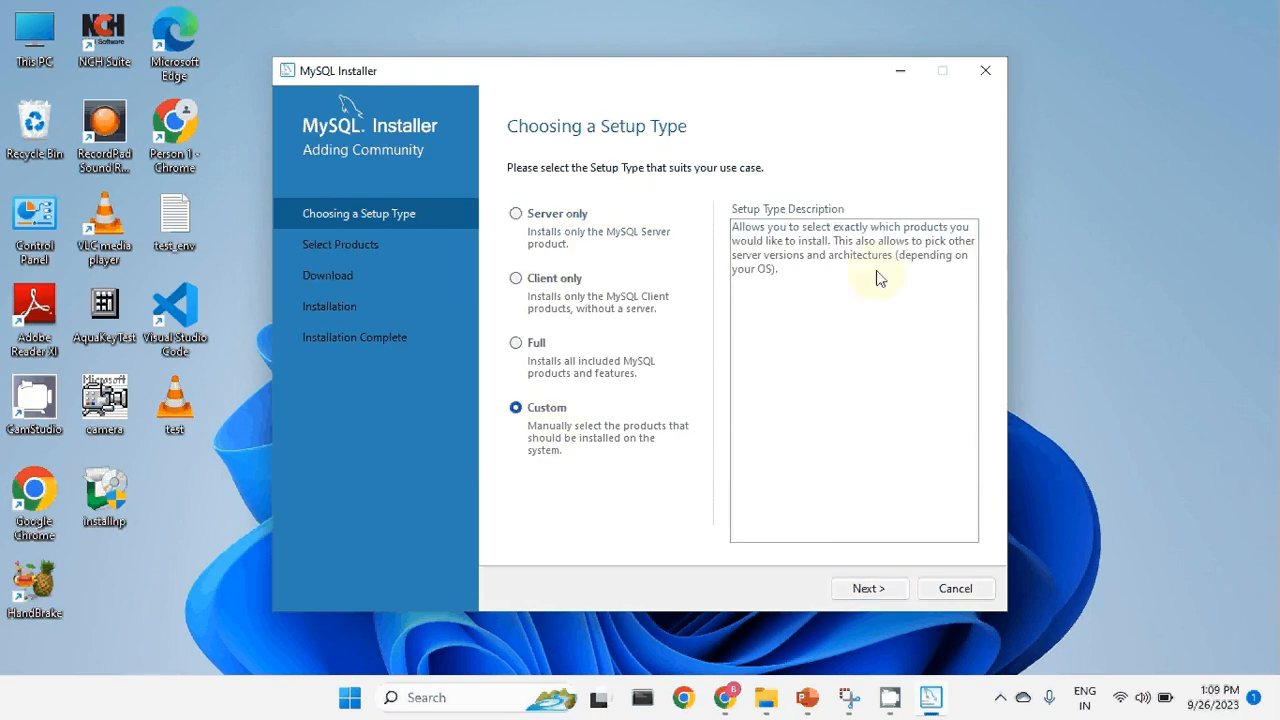
left_click(877, 589)
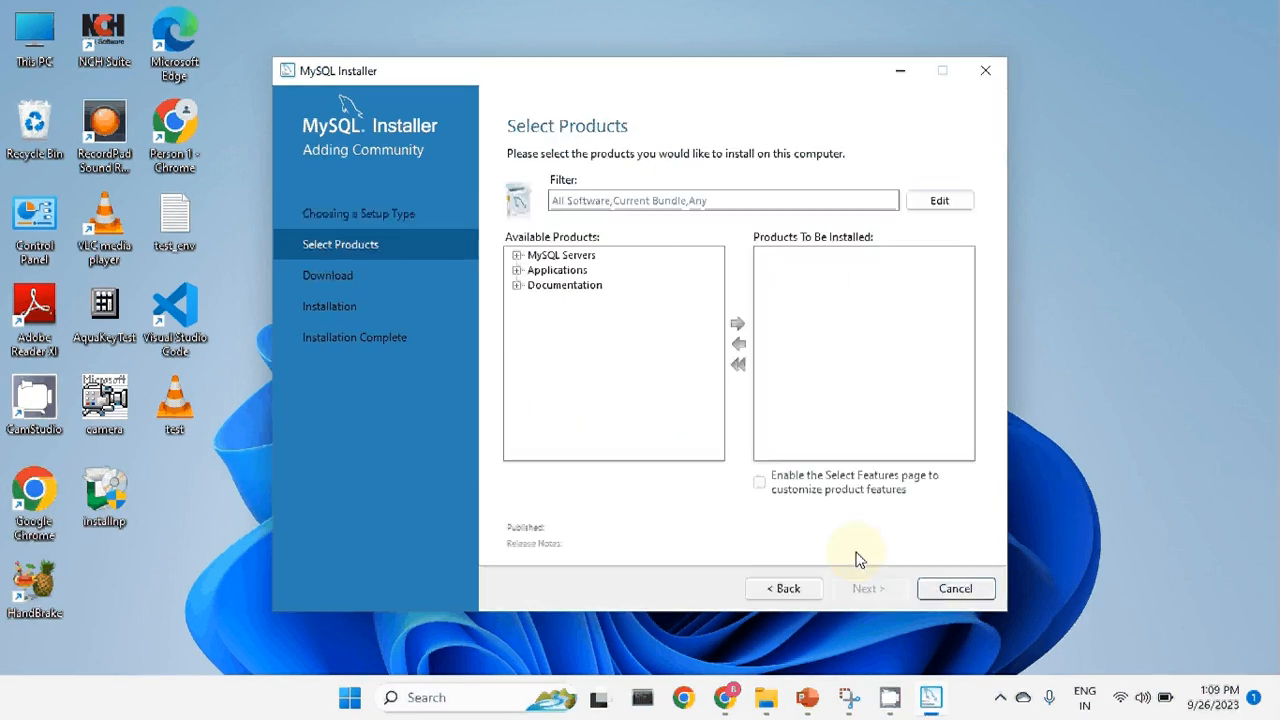
left_click(517, 255)
left_click(535, 270)
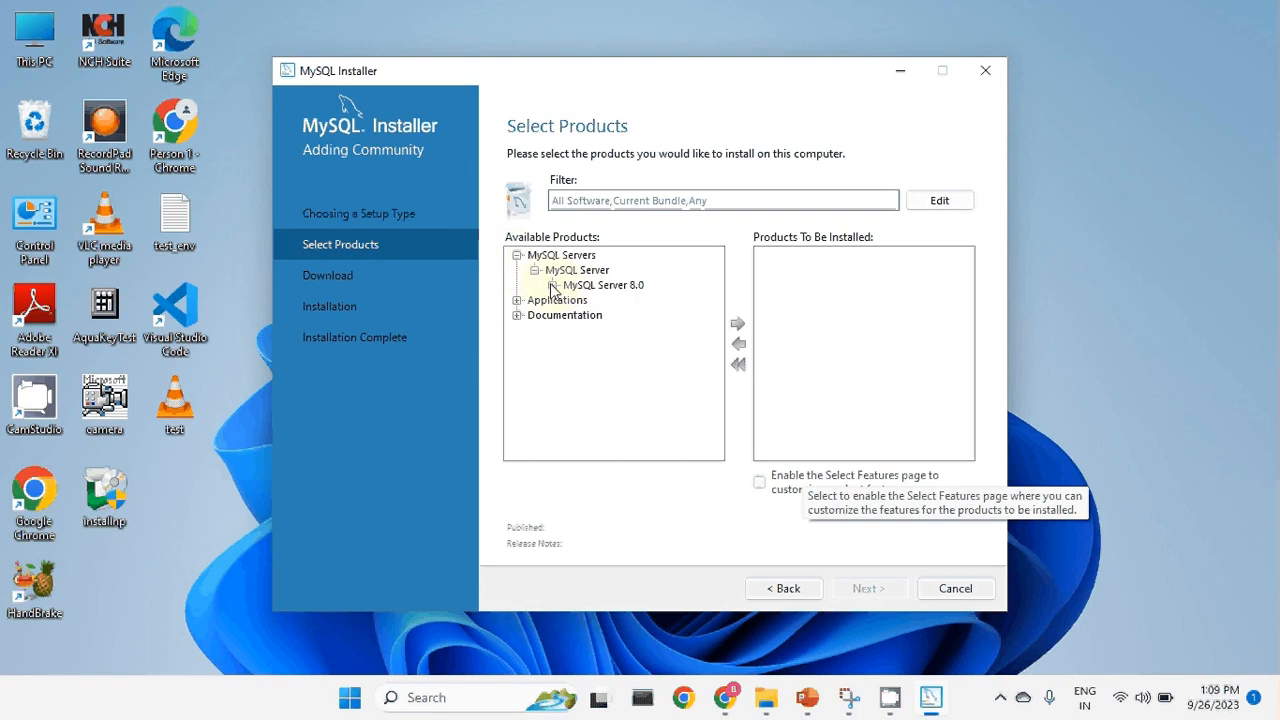
left_click(552, 285)
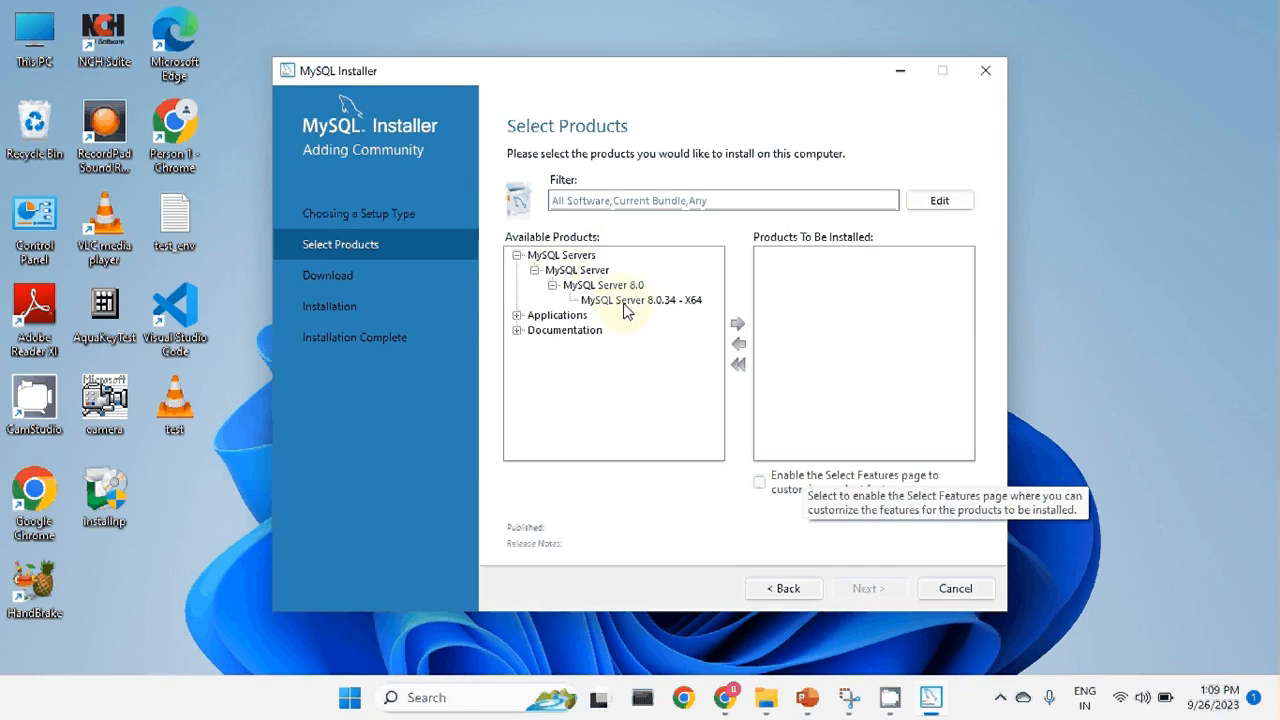
left_click(624, 301)
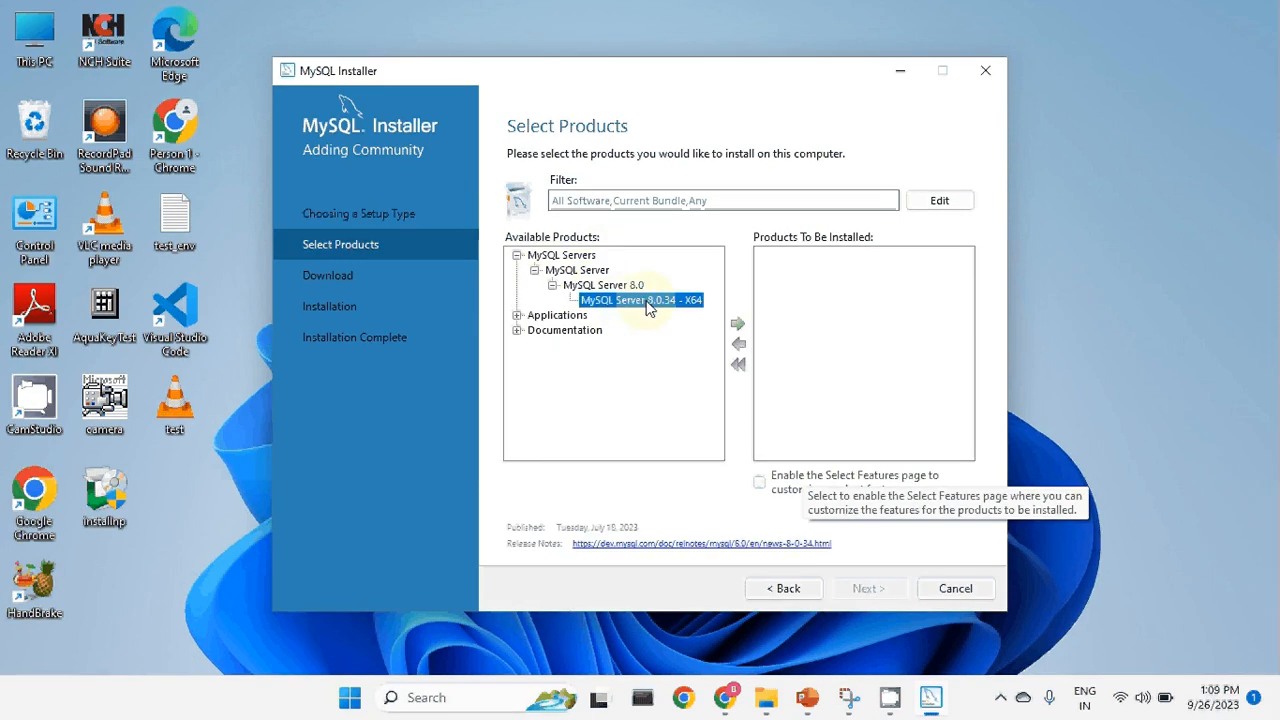
left_click(738, 324)
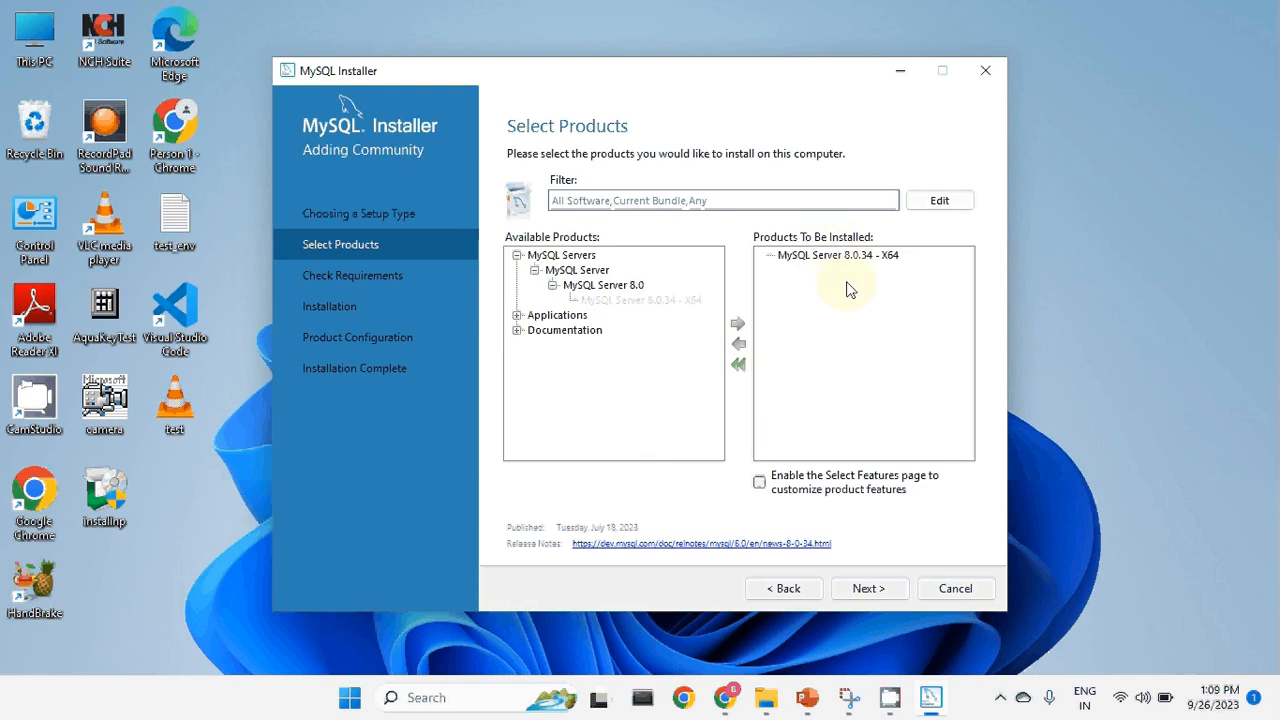
Select MySQL Workbench 8.0.34 - X64 and add MySQL Shell 8.0.34 - X64 to the install list.
left_click(517, 315)
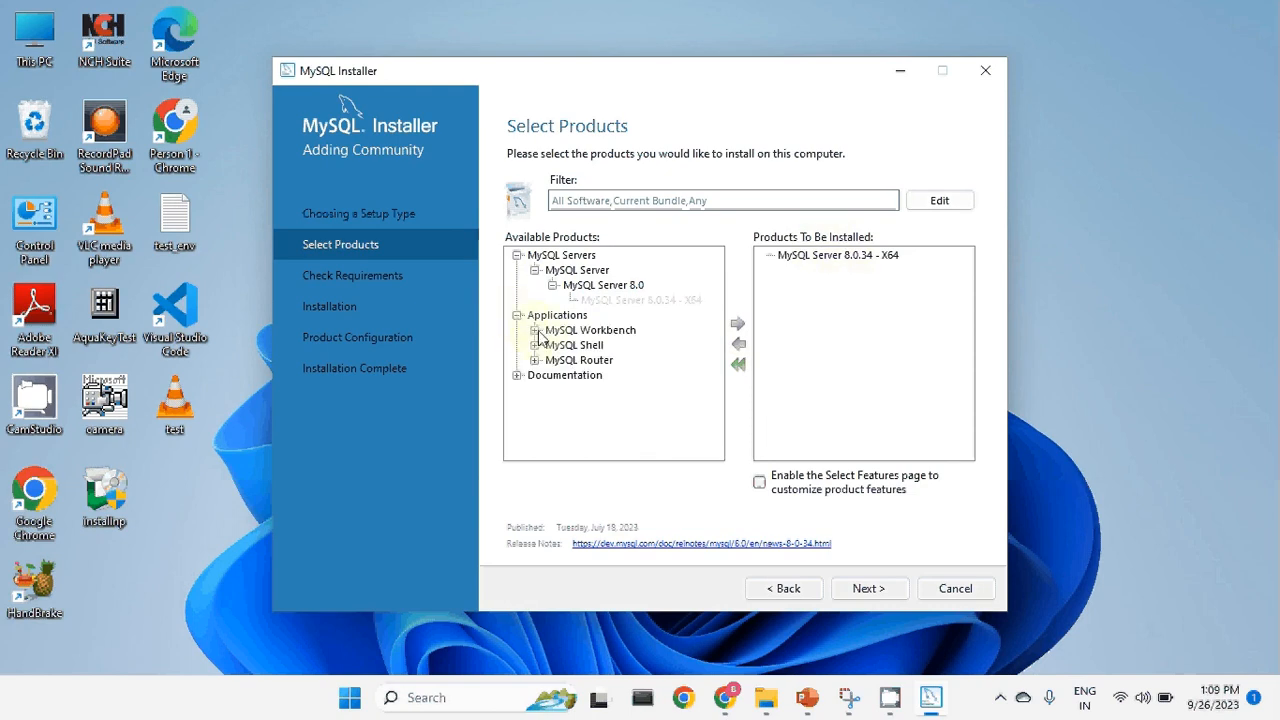
left_click(535, 330)
left_click(552, 345)
left_click(640, 360)
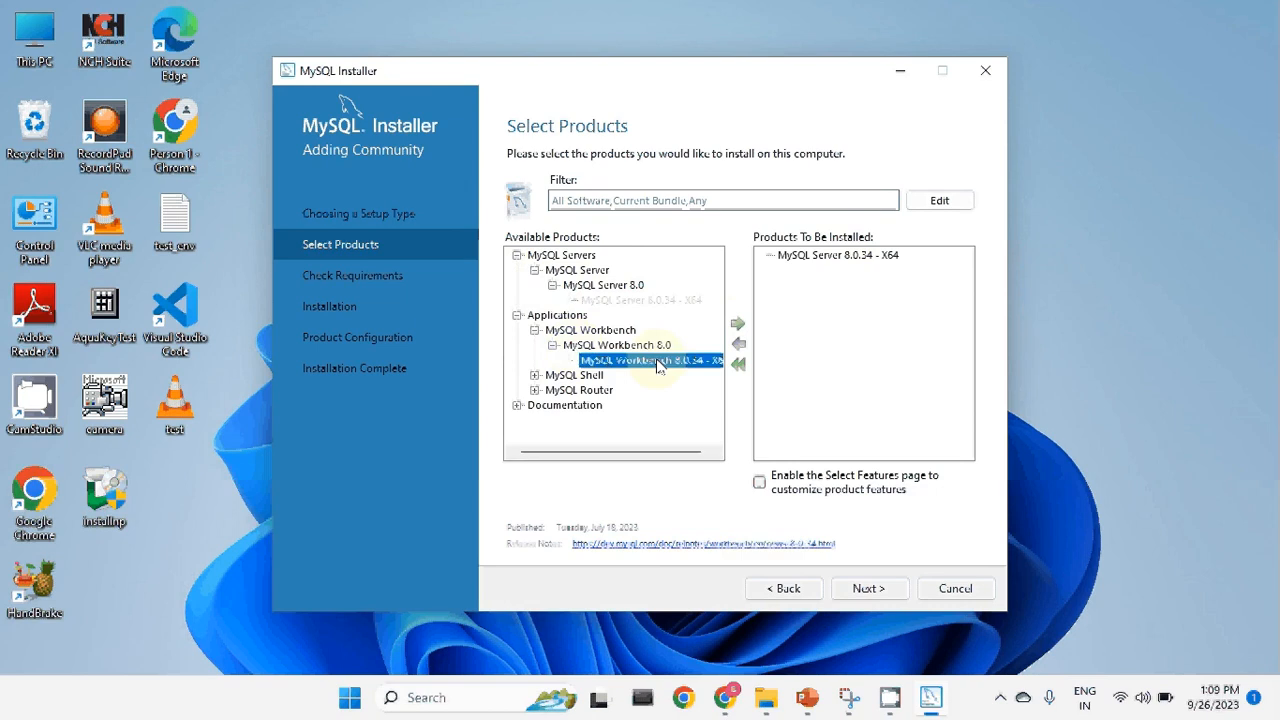
left_click(535, 375)
left_click(552, 390)
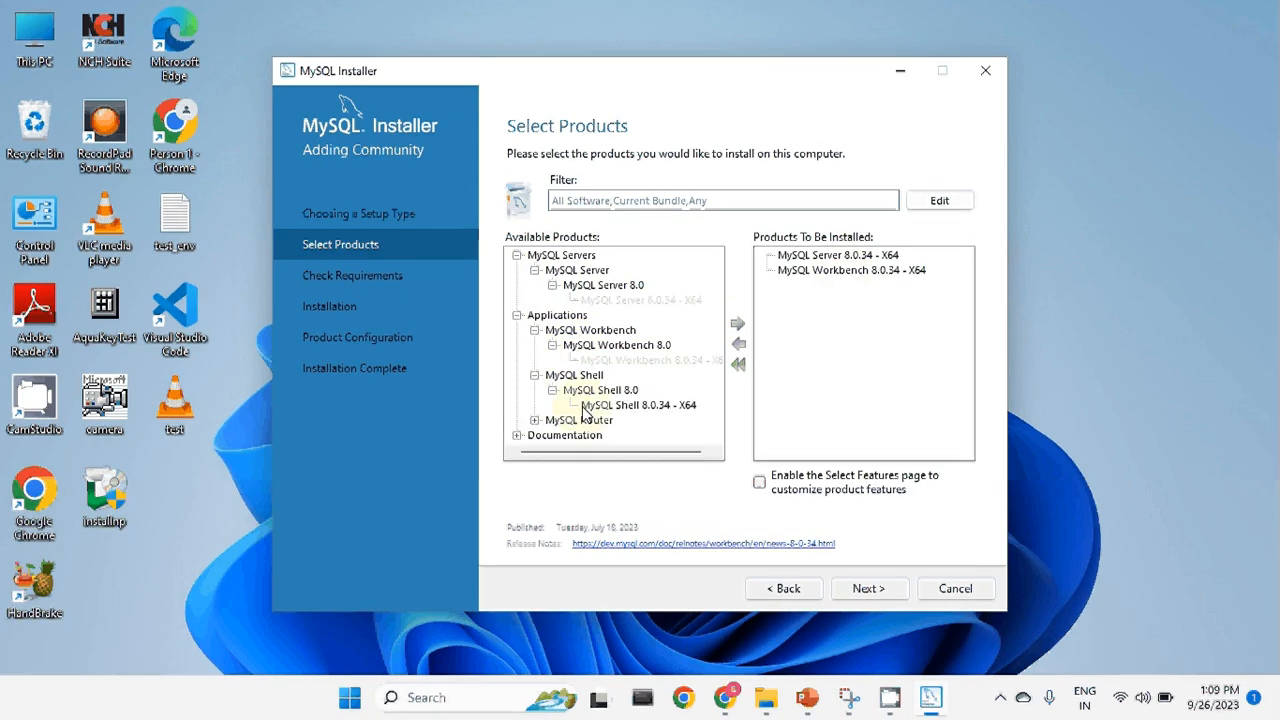
left_click(615, 405)
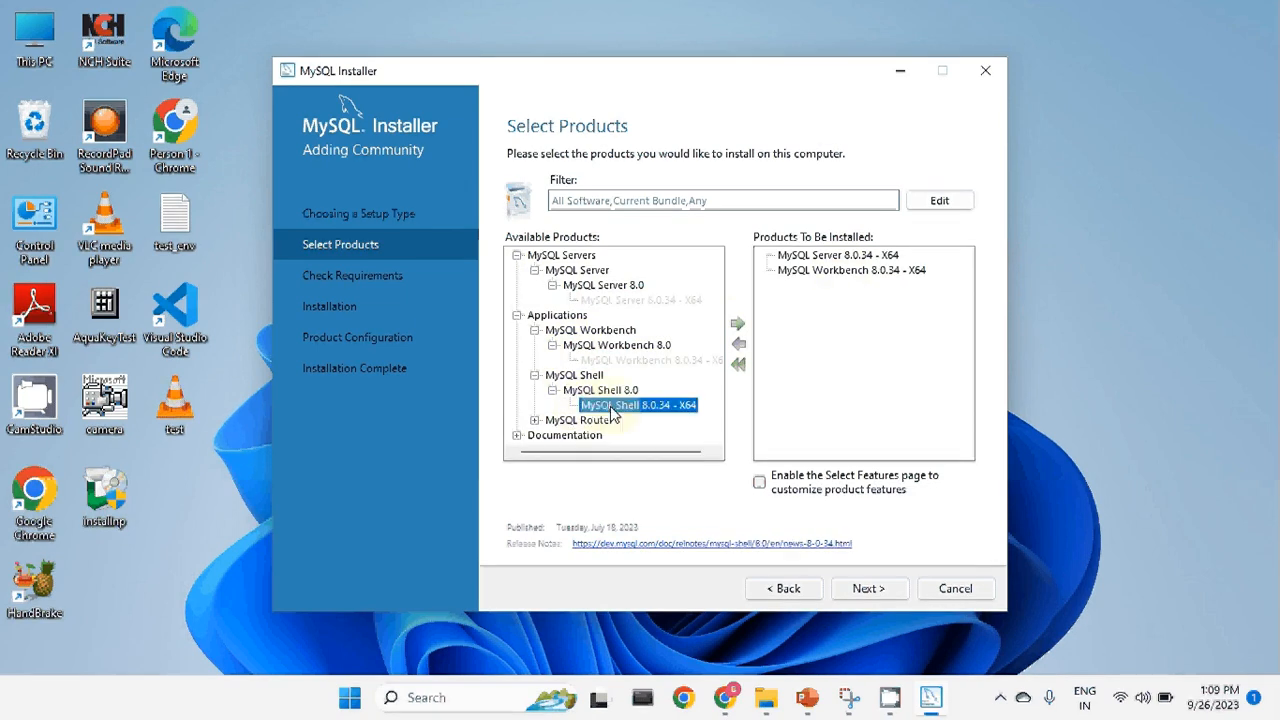
left_click(737, 324)
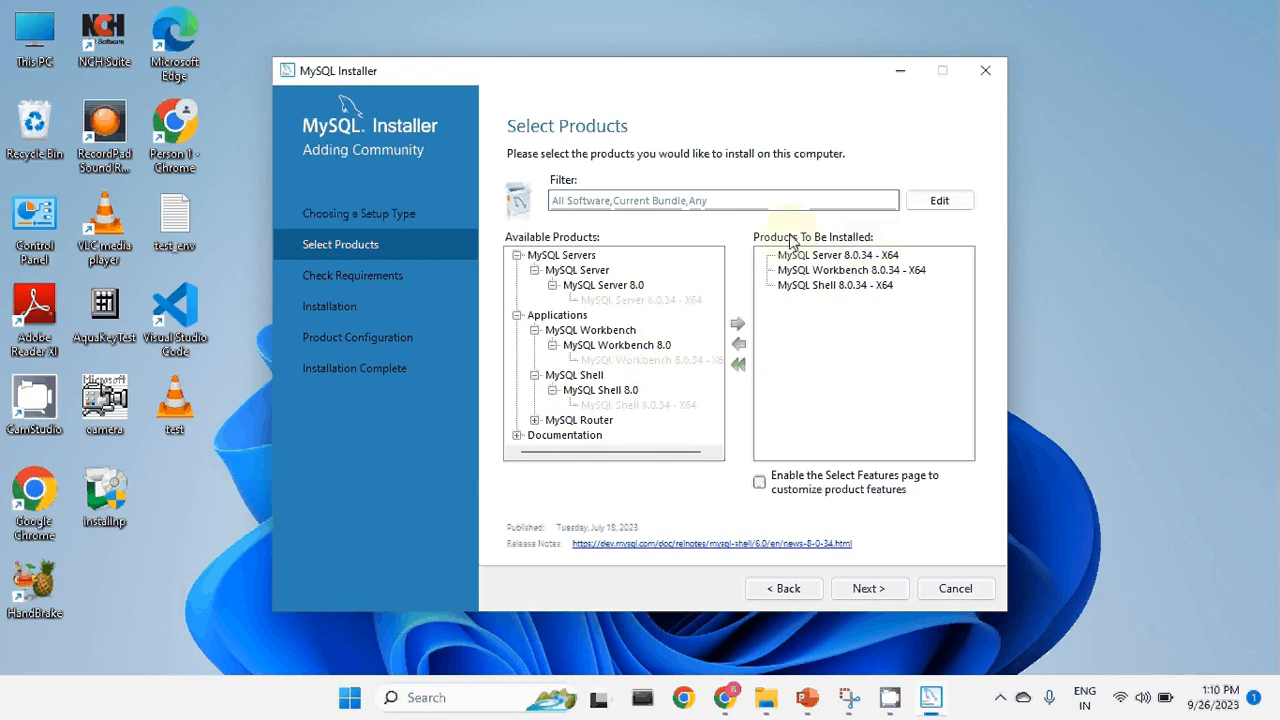
Install the Visual C++ 2015-2019 Redistributable, accepting its license, and proceed to the Installation step.
left_click(876, 589)
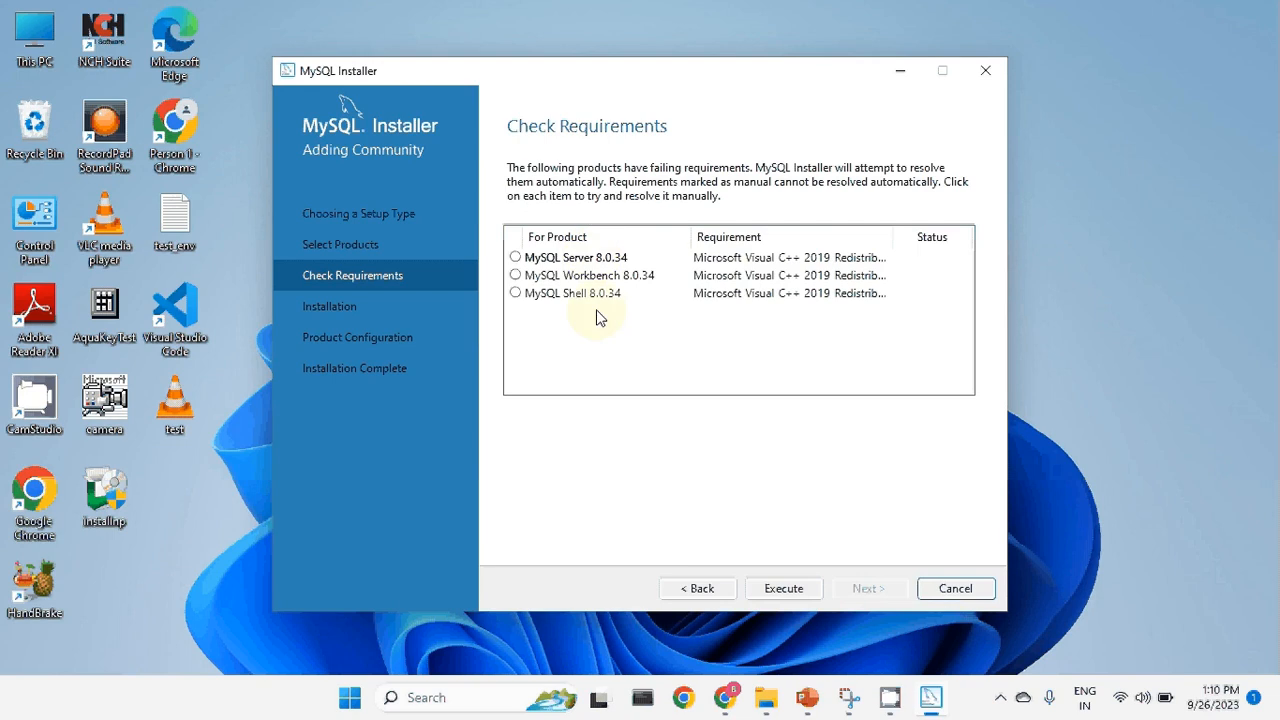
left_click(779, 588)
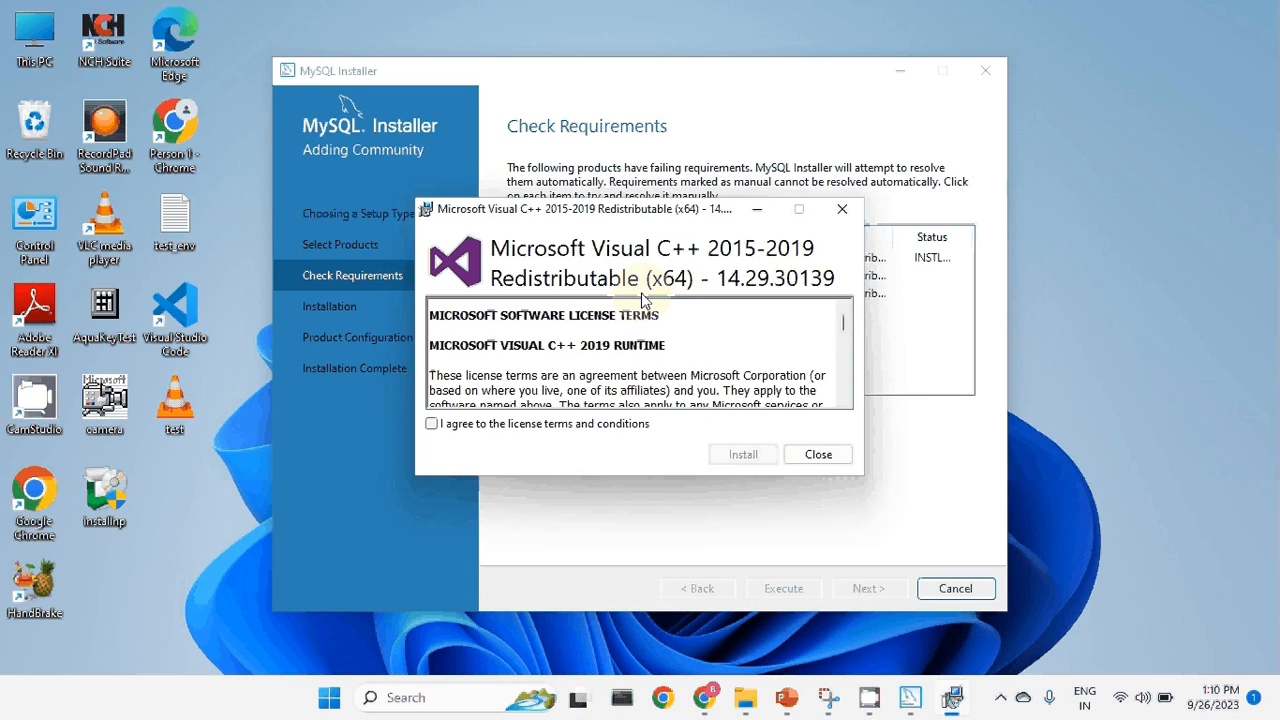
left_click(495, 423)
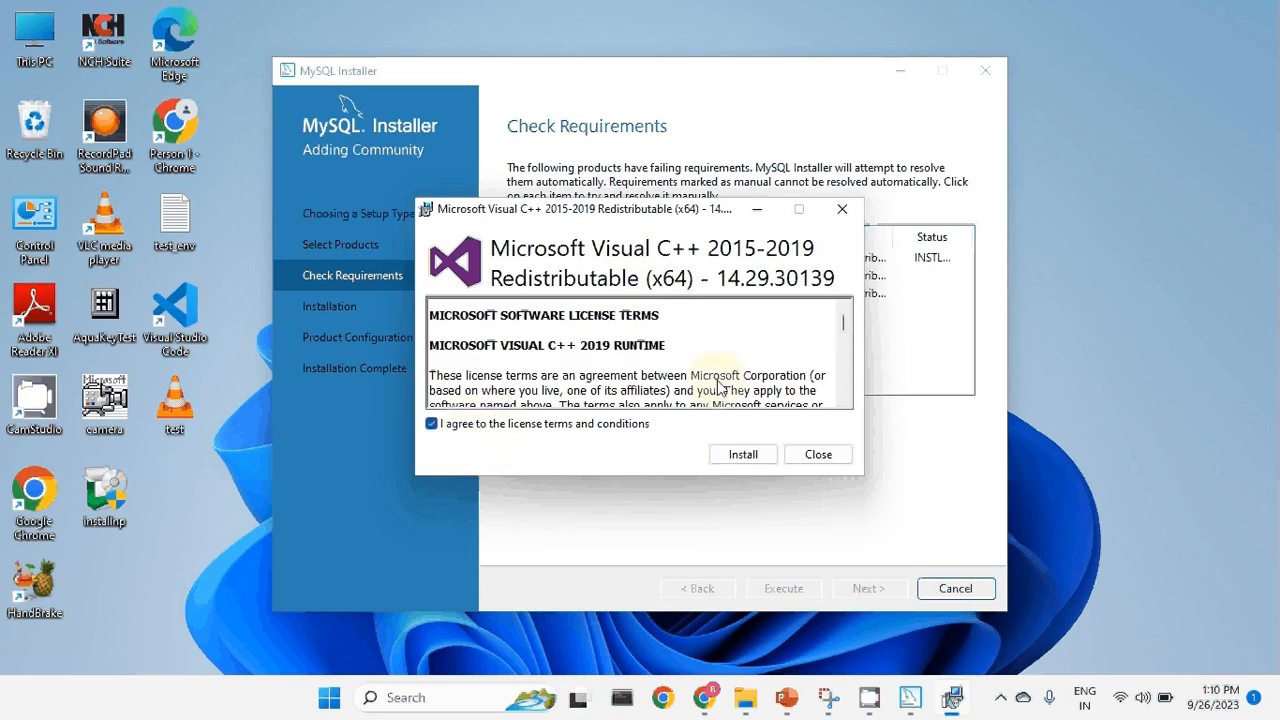
left_click(744, 456)
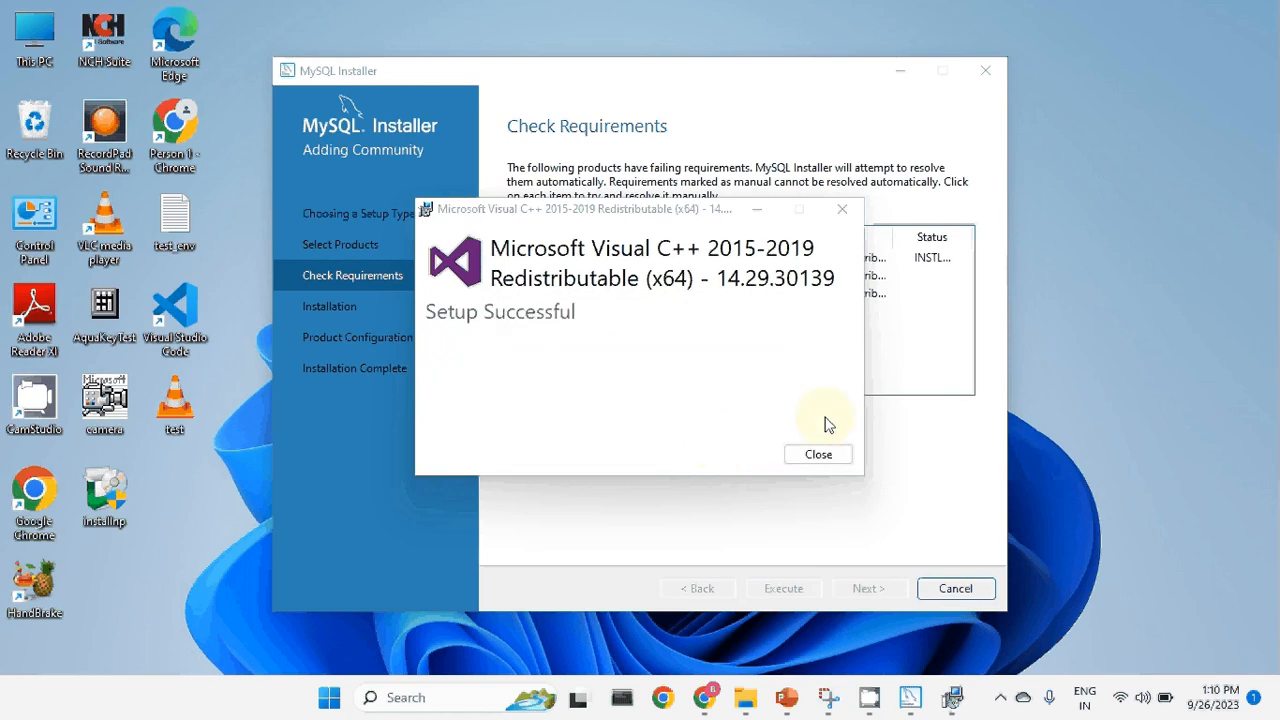
left_click(836, 456)
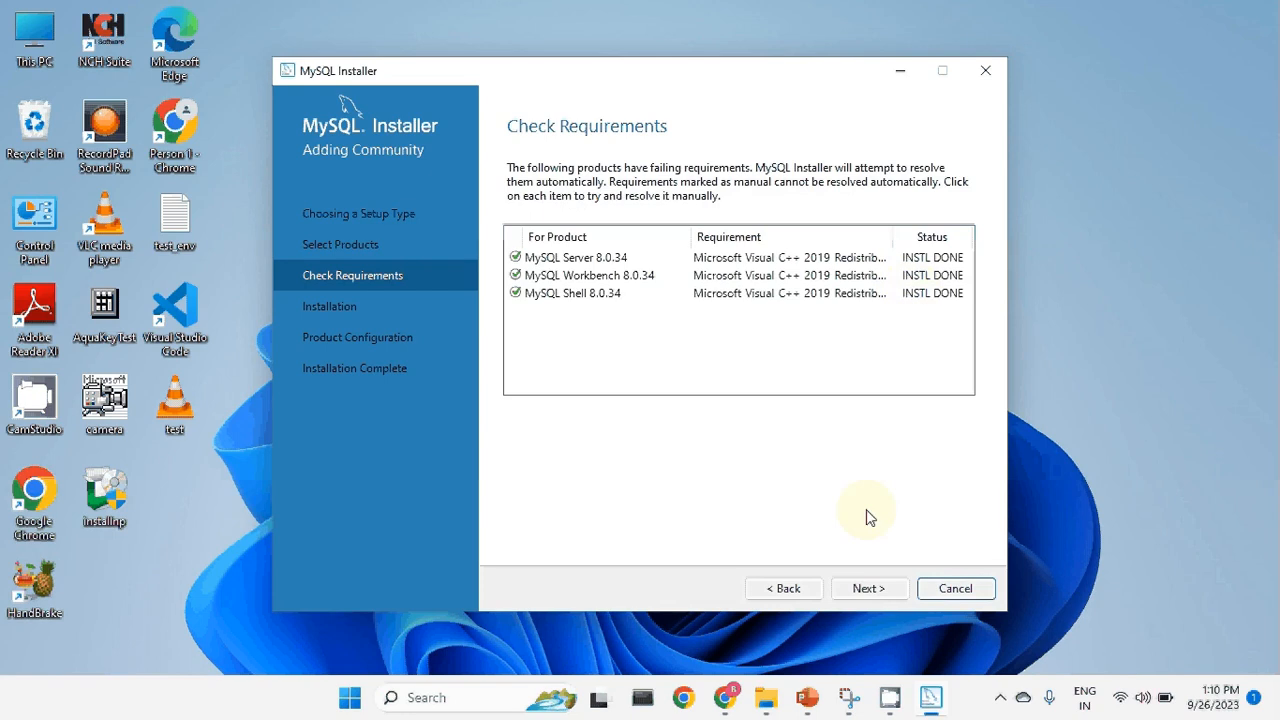
left_click(866, 588)
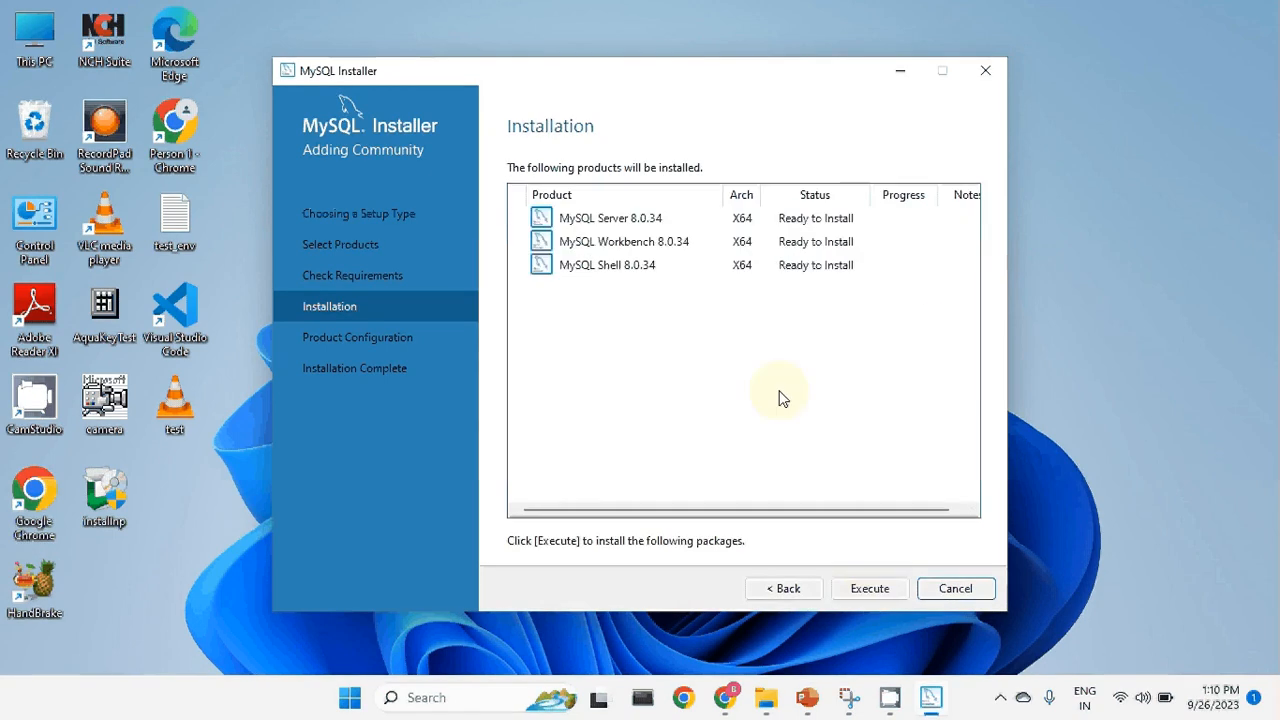
Execute the install of Server, Workbench and Shell 8.0.34, continuing once all show Complete.
left_click(870, 591)
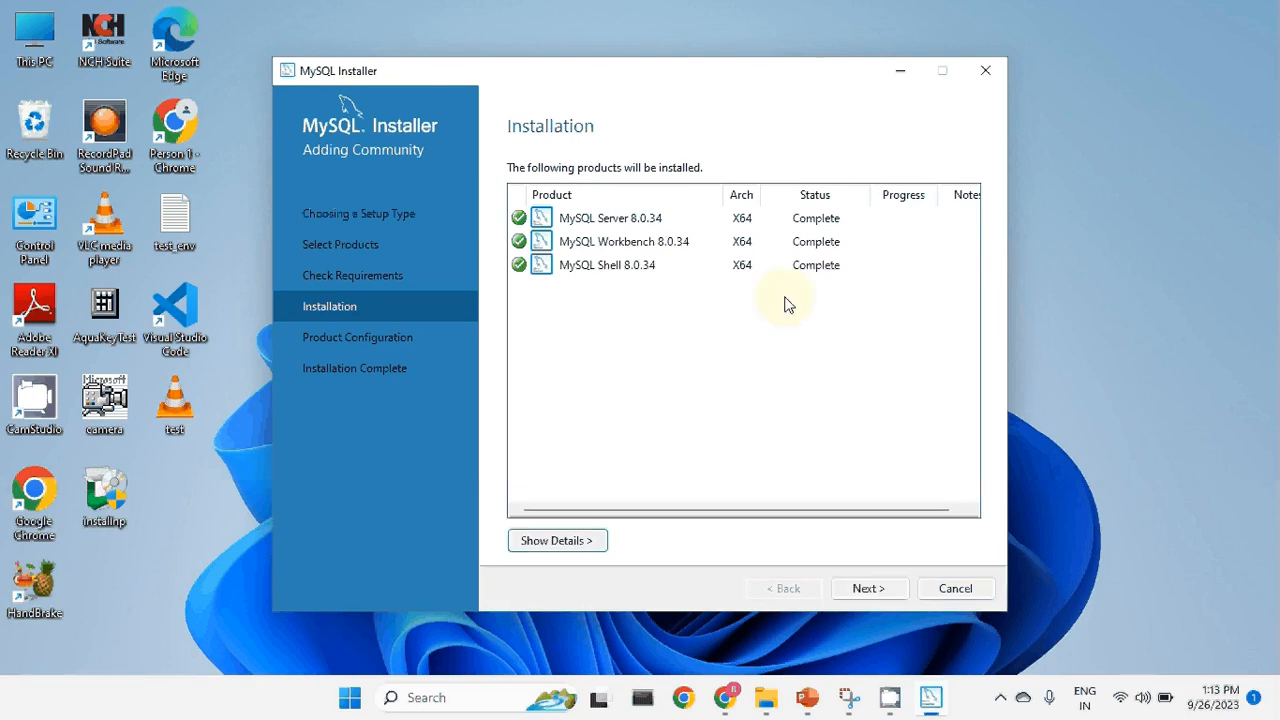
left_click(887, 592)
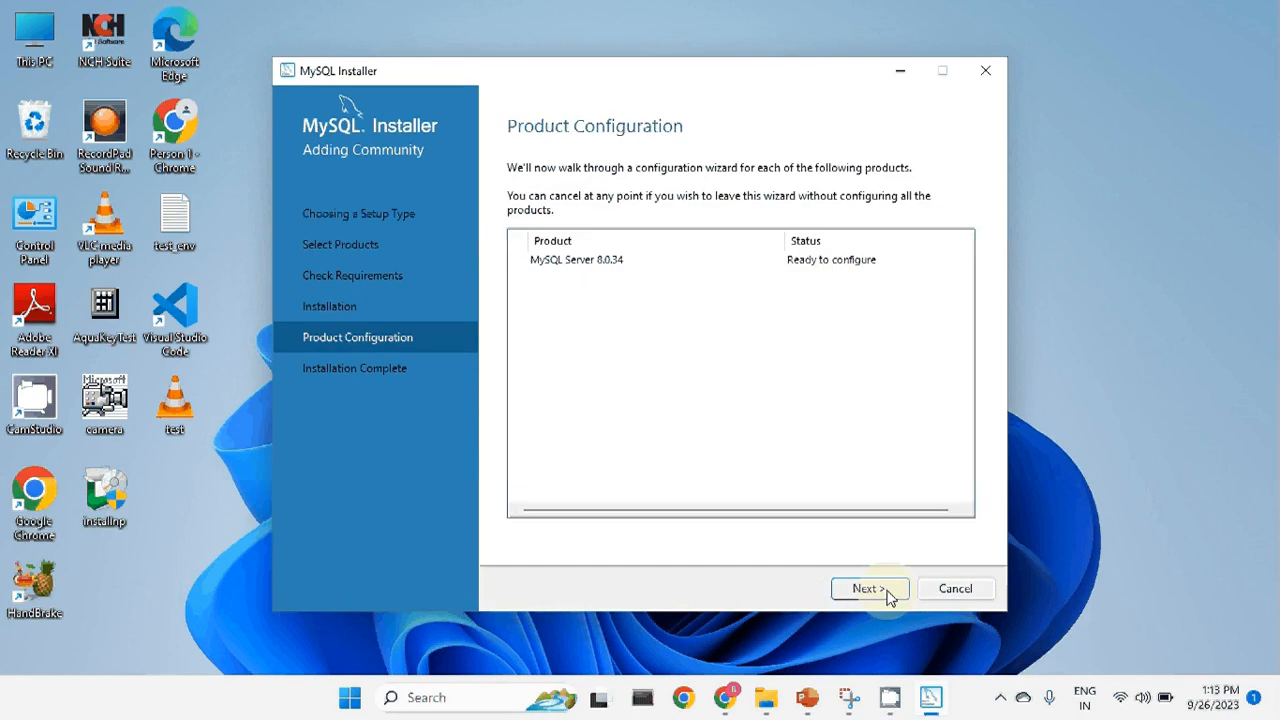
Keep Development Computer with TCP/IP on port 3306 and move on to Authentication Method.
left_click(869, 589)
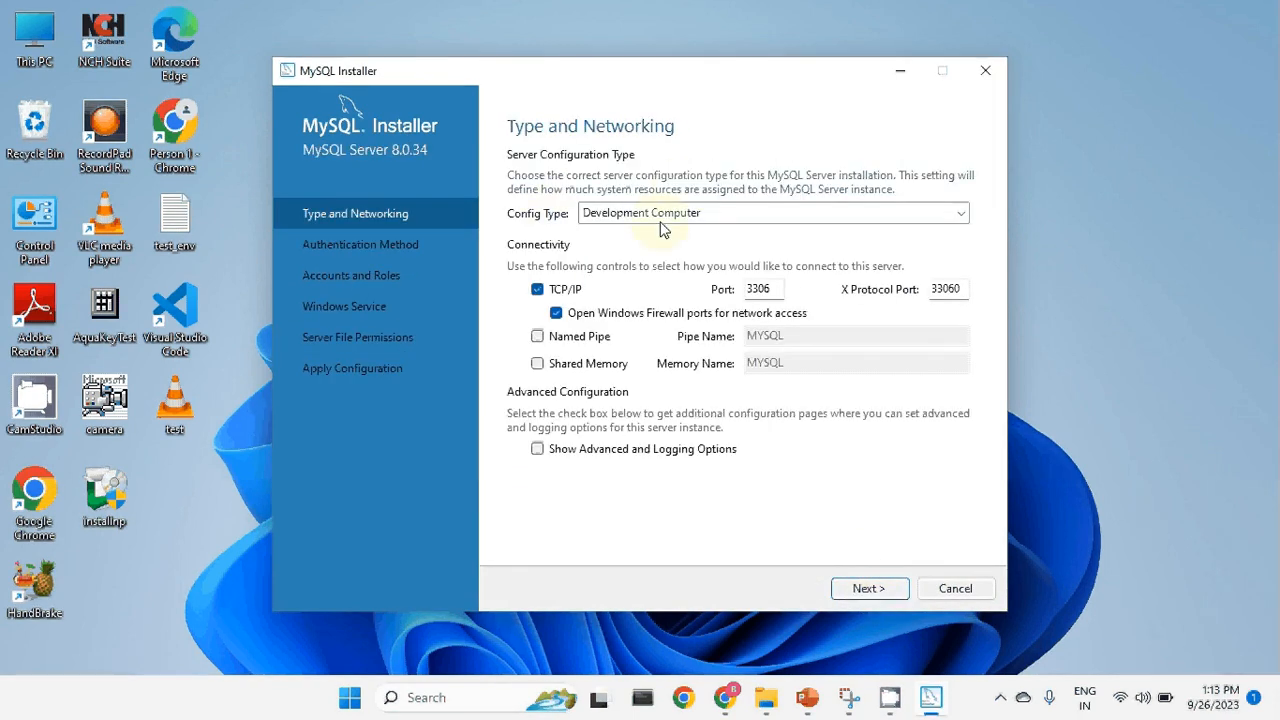
double_click(752, 289)
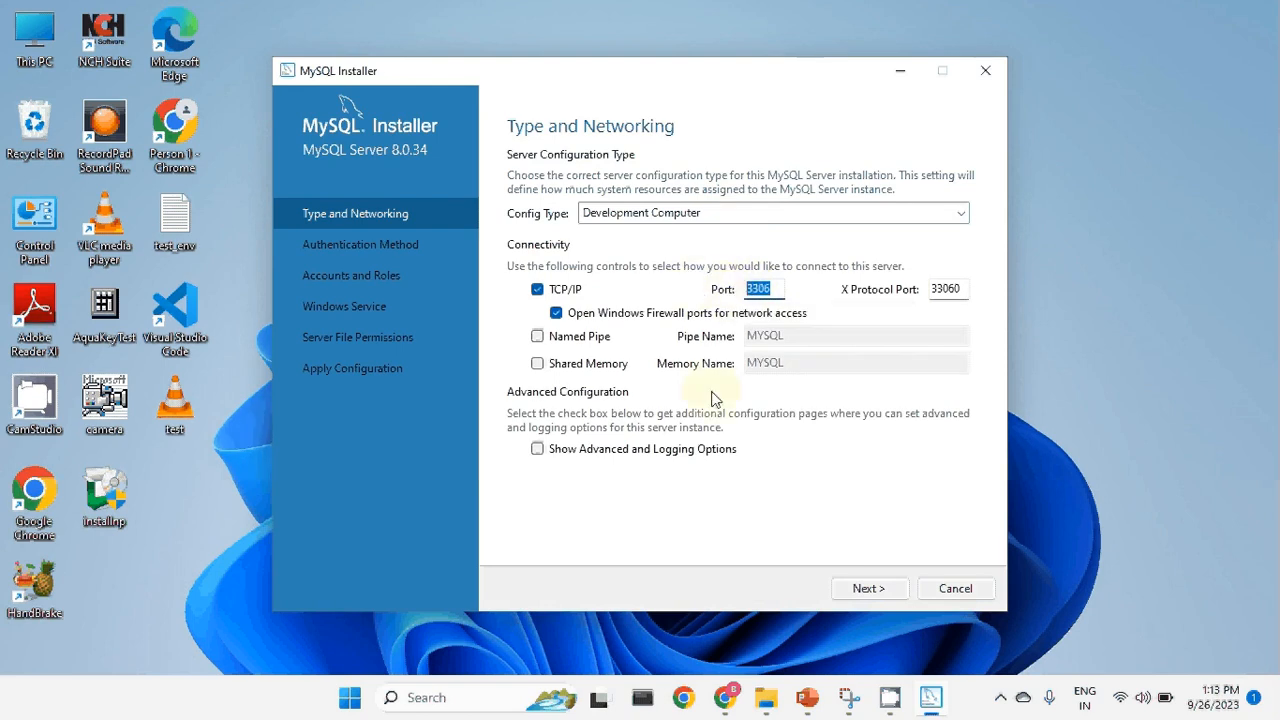
left_click(871, 590)
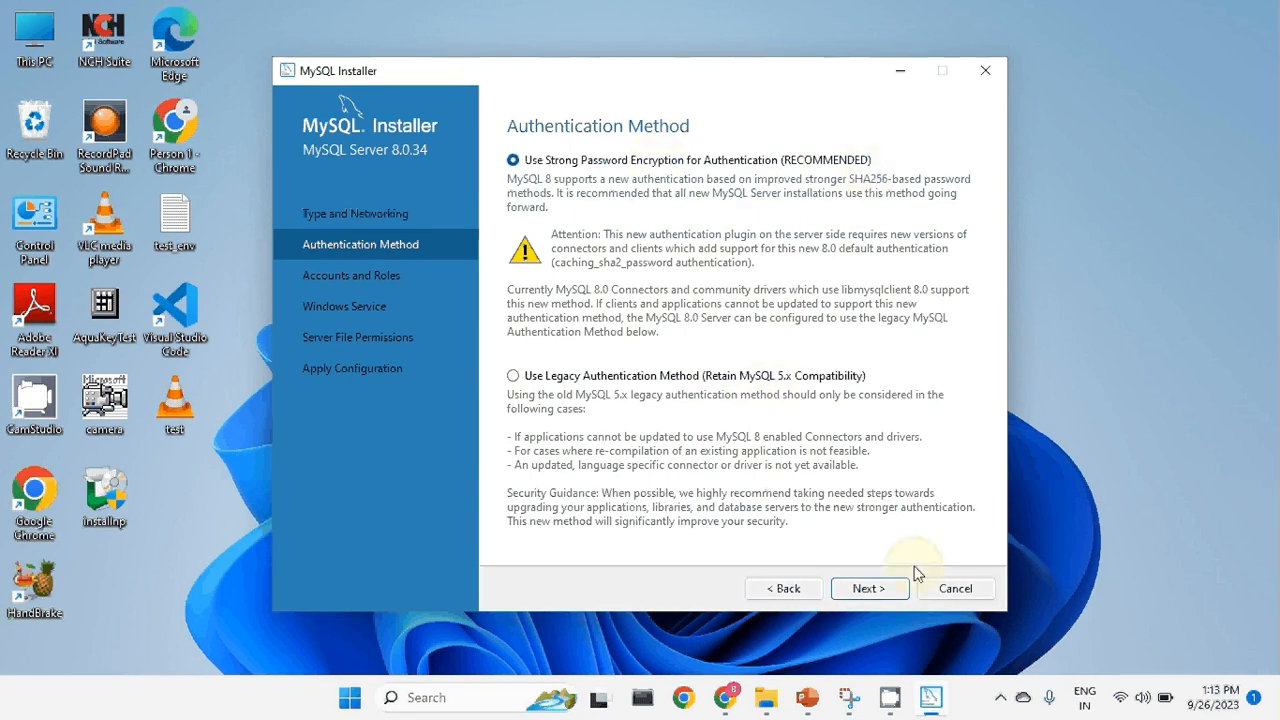
Keep strong password encryption and enter the root password in both password fields.
left_click(872, 592)
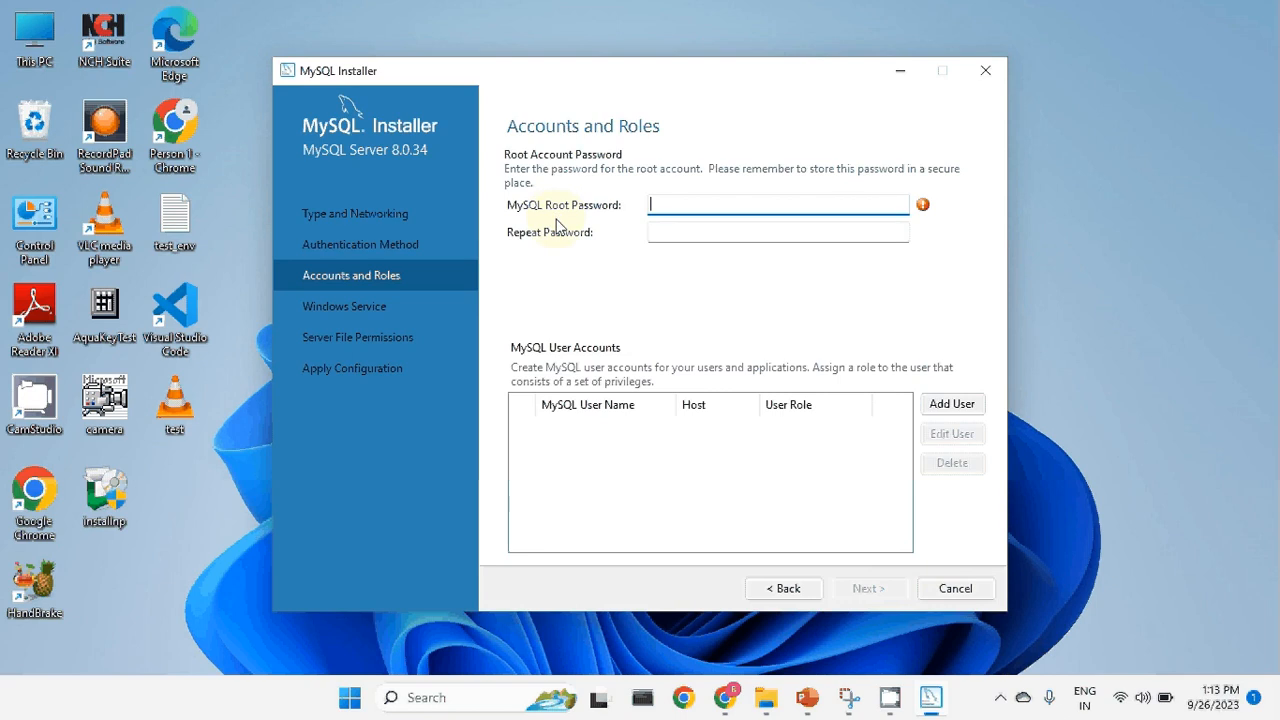
type("root")
key("Tab")
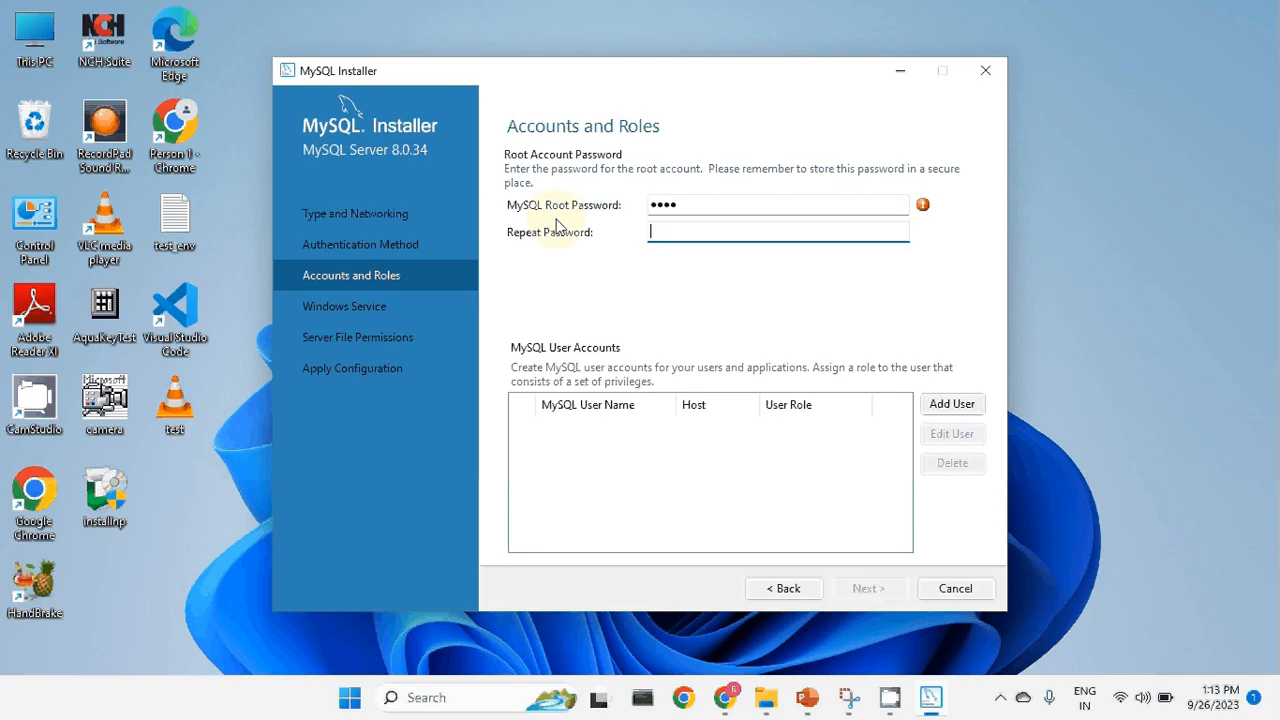
type("root")
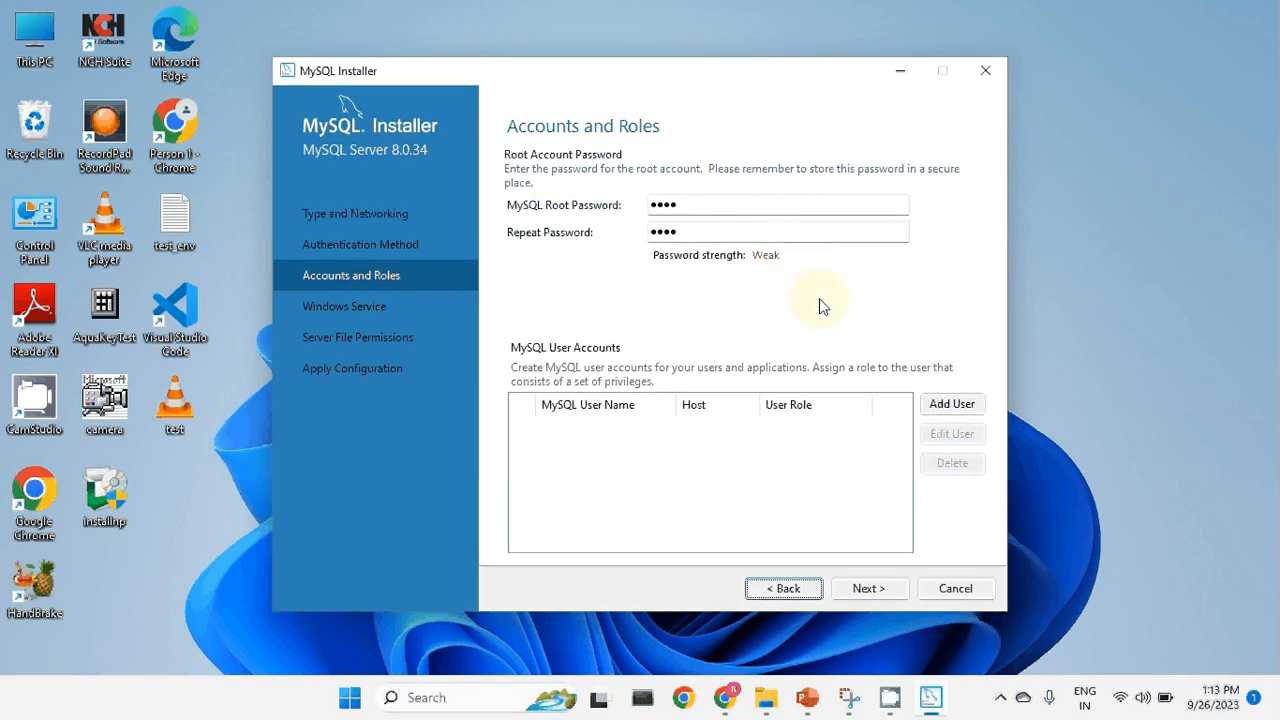
left_click(886, 585)
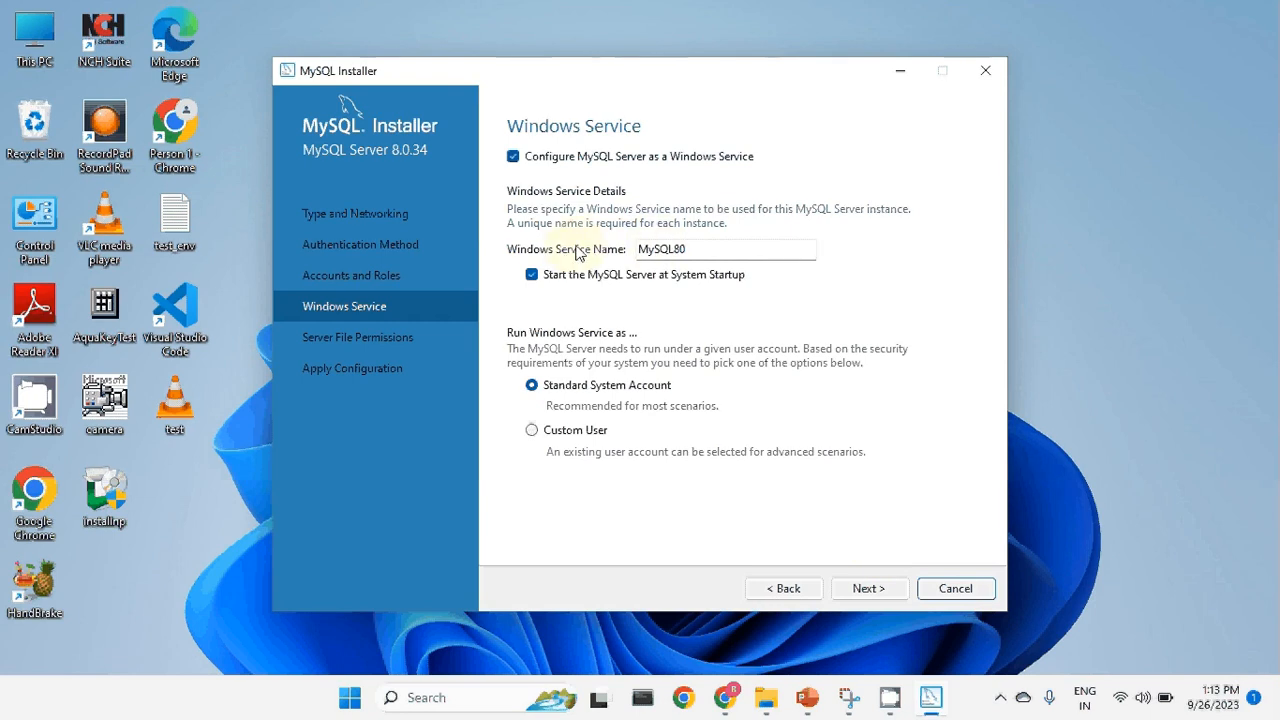
Keep service name MySQL80 and default file permissions, then execute and finish the configuration.
left_click_drag(640, 251, 700, 256)
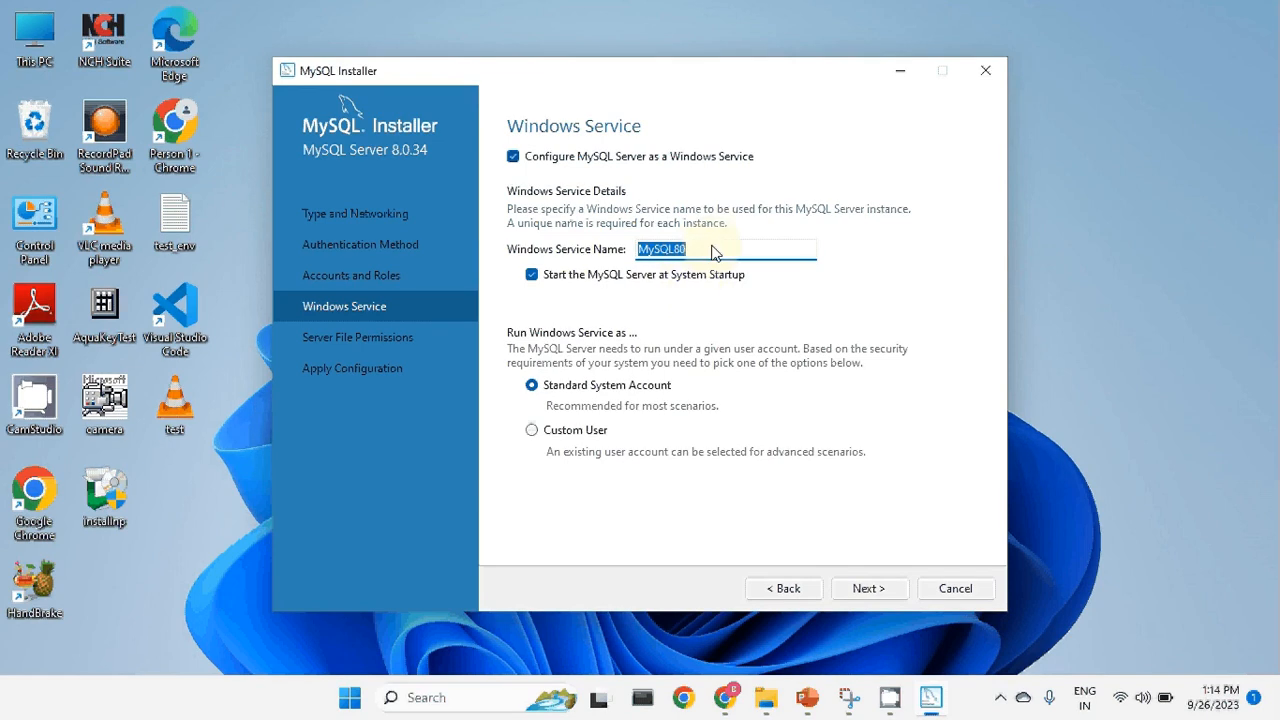
left_click(880, 588)
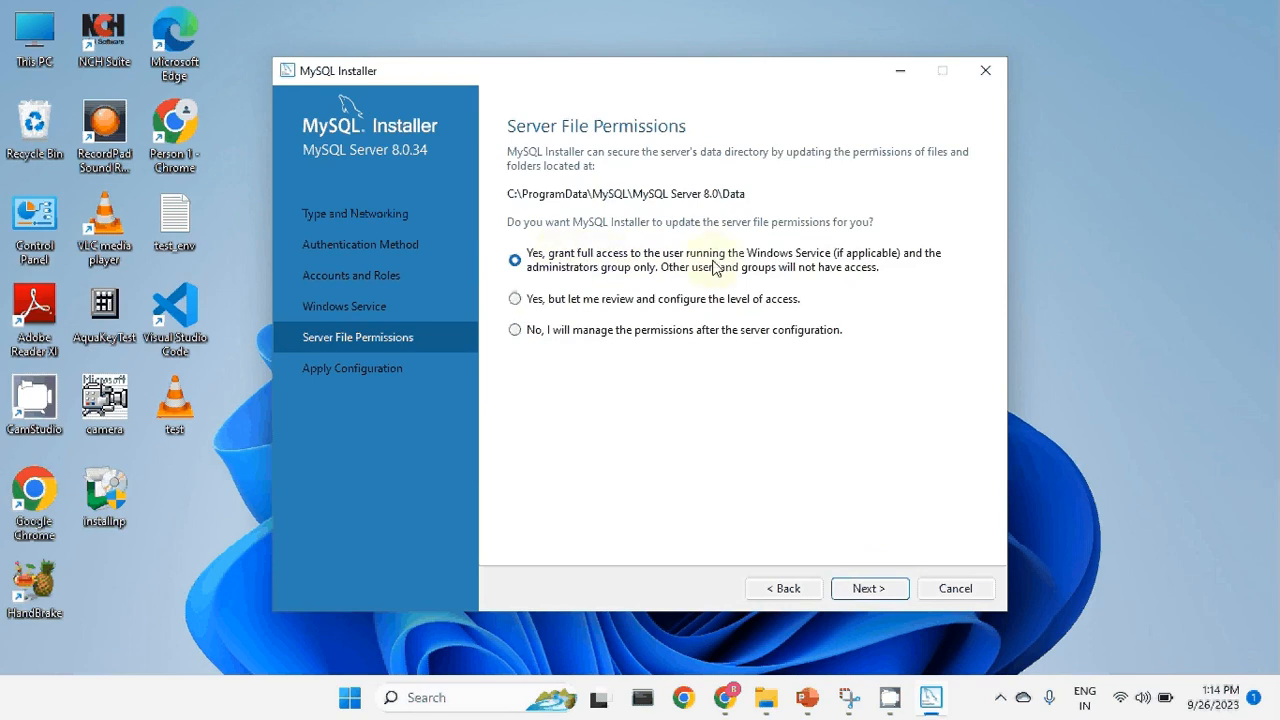
left_click(890, 590)
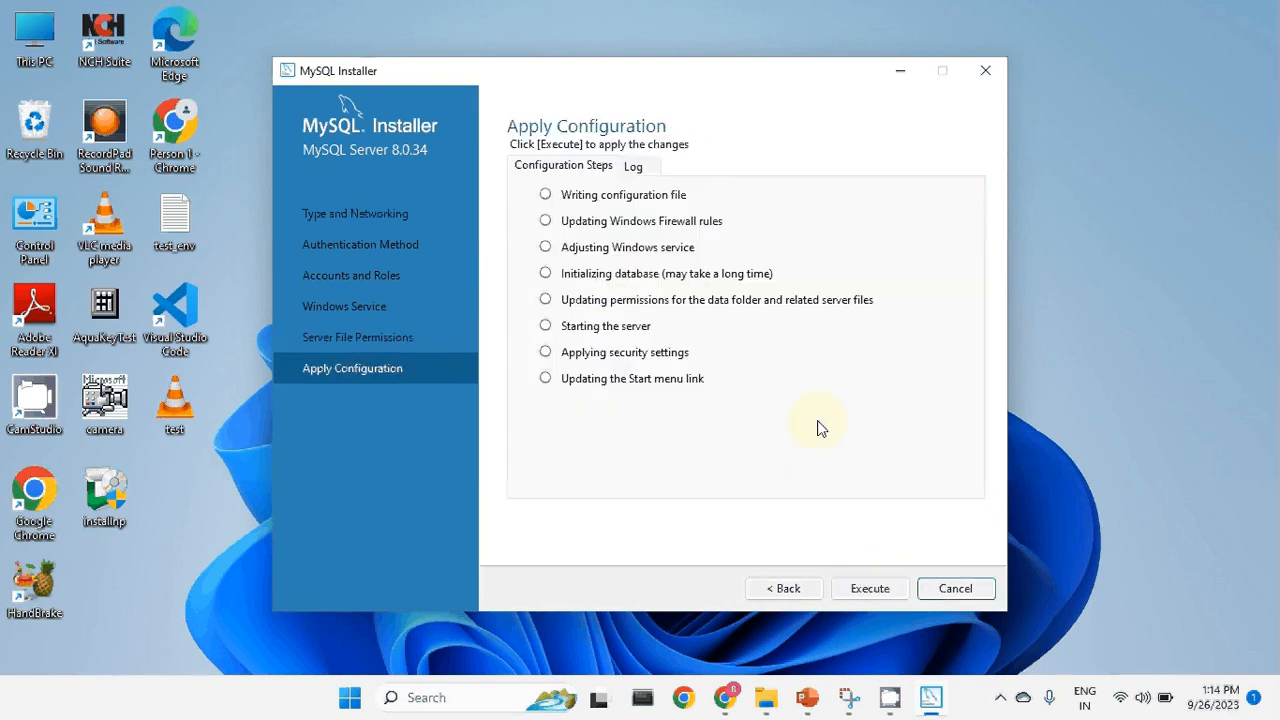
left_click(878, 589)
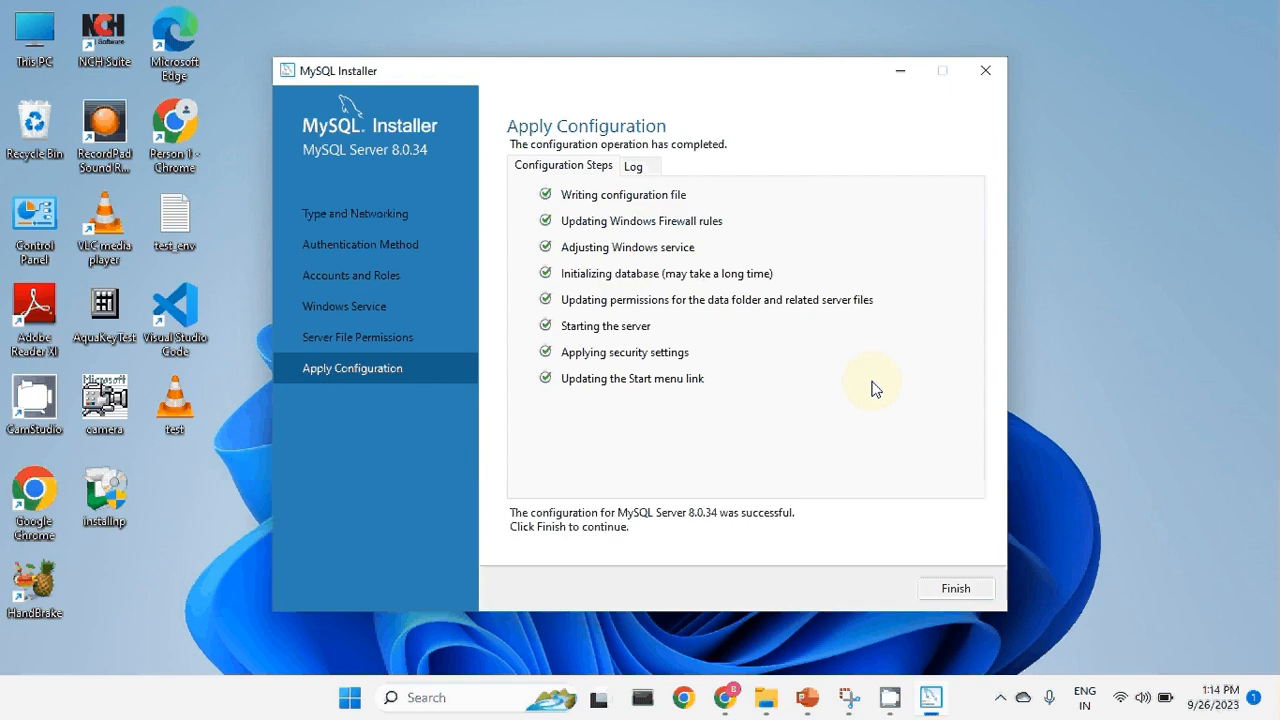
left_click(956, 591)
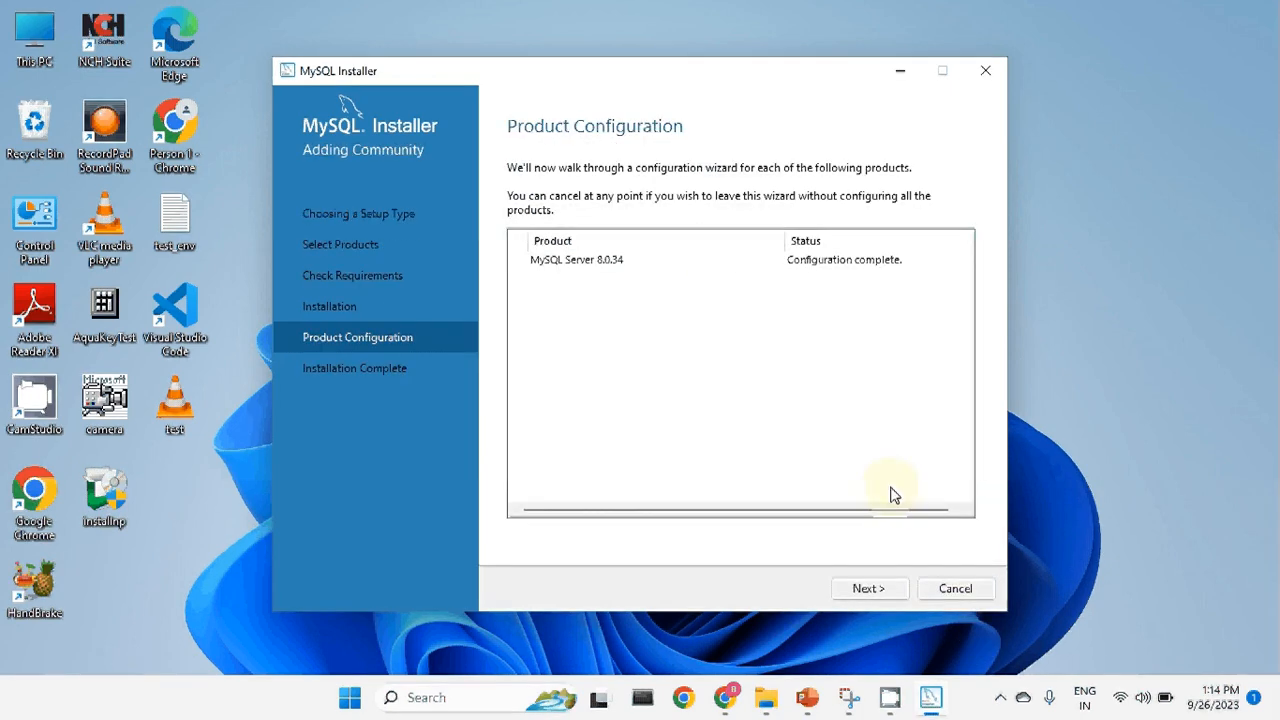
Finish the MySQL installation, launching Workbench and Shell, then close the MySQL Shell console.
left_click(877, 588)
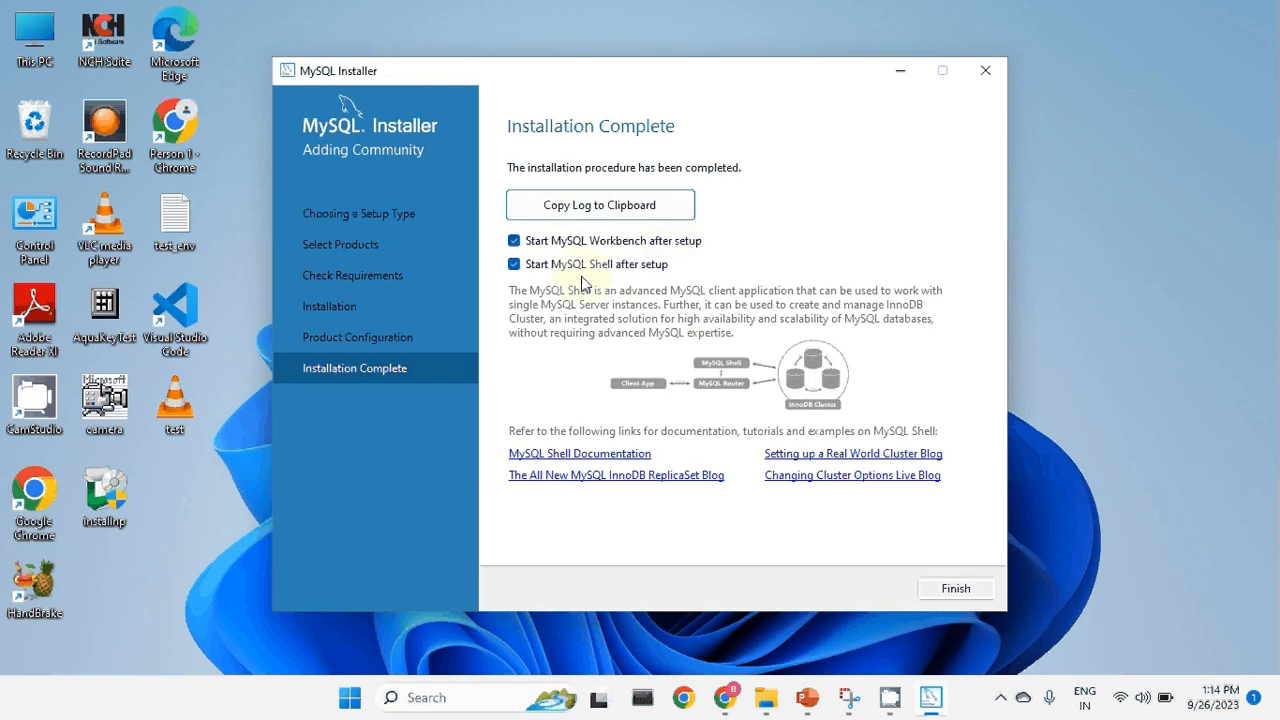
left_click(955, 588)
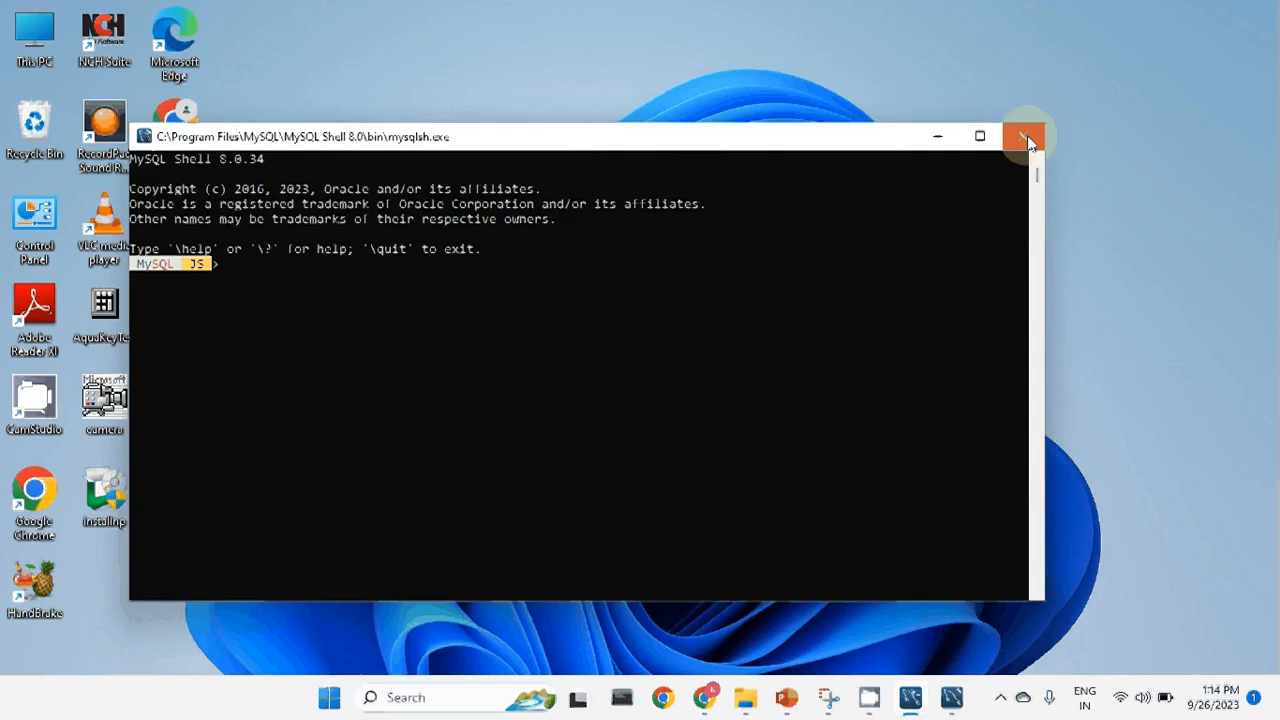
left_click(1025, 135)
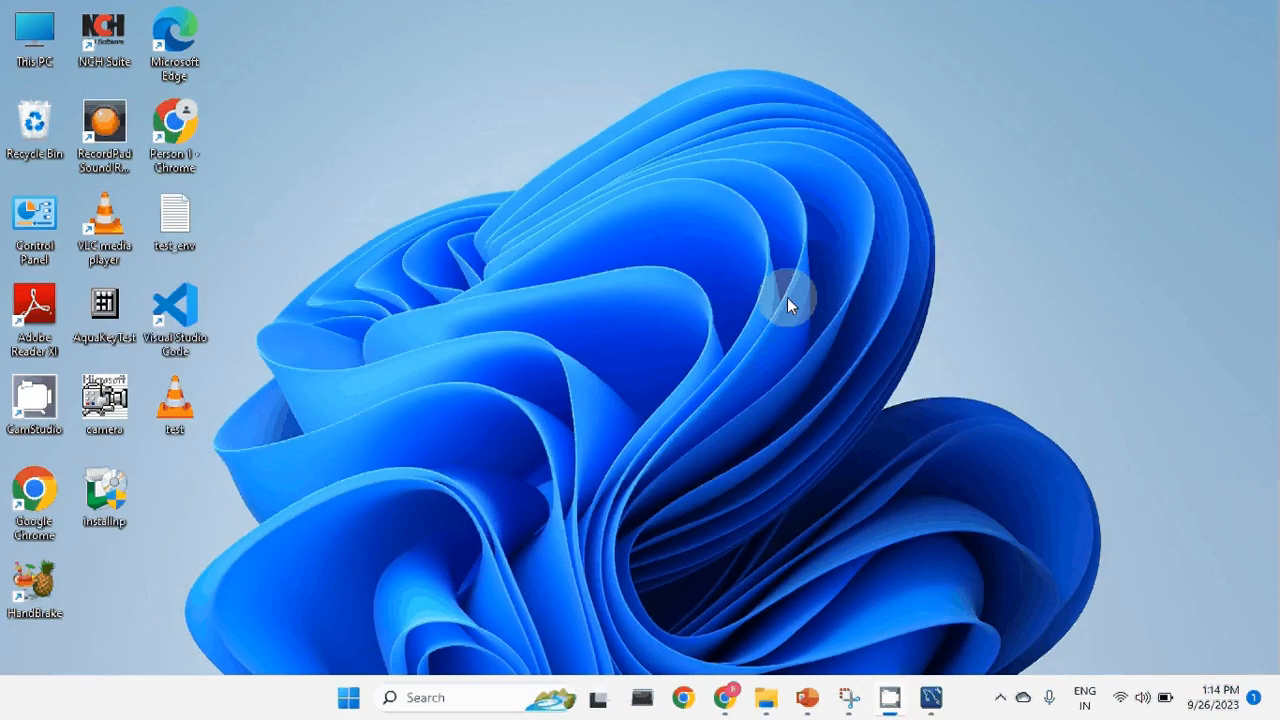
Move MySQL Workbench up and minimise it, then open and close the Anaconda Prompt.
left_click(938, 703)
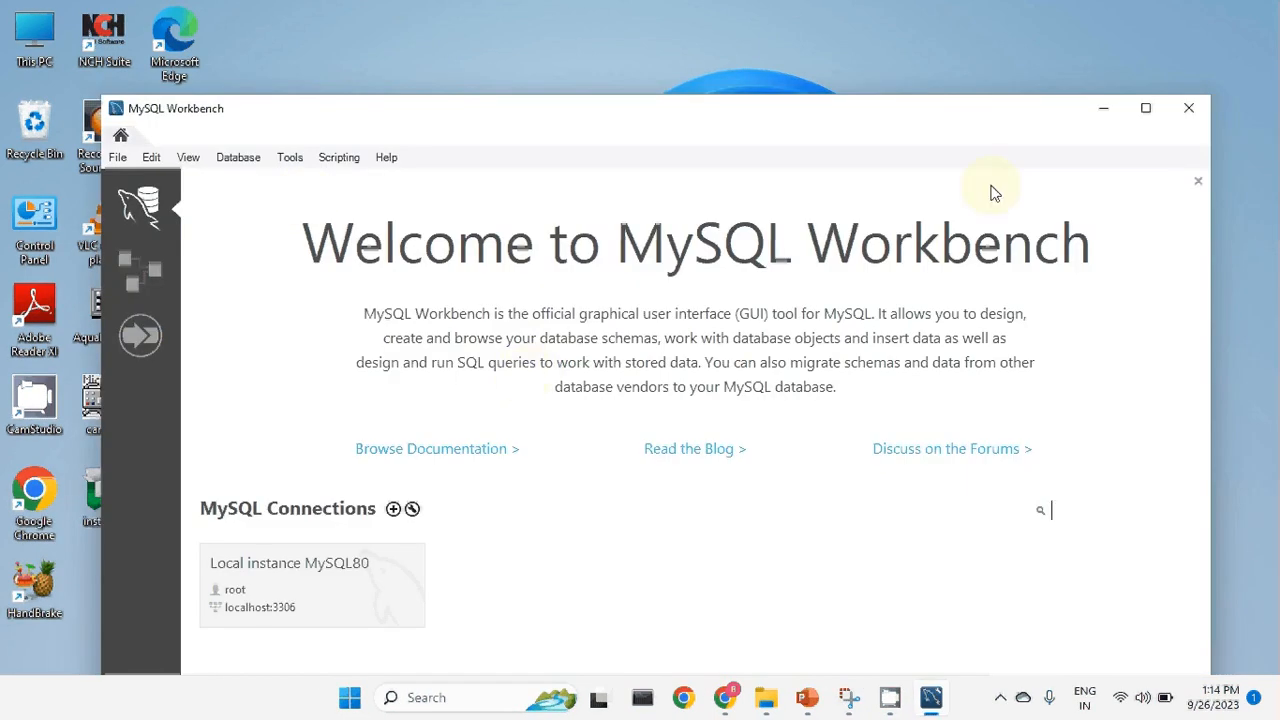
left_click_drag(1020, 121, 1017, 96)
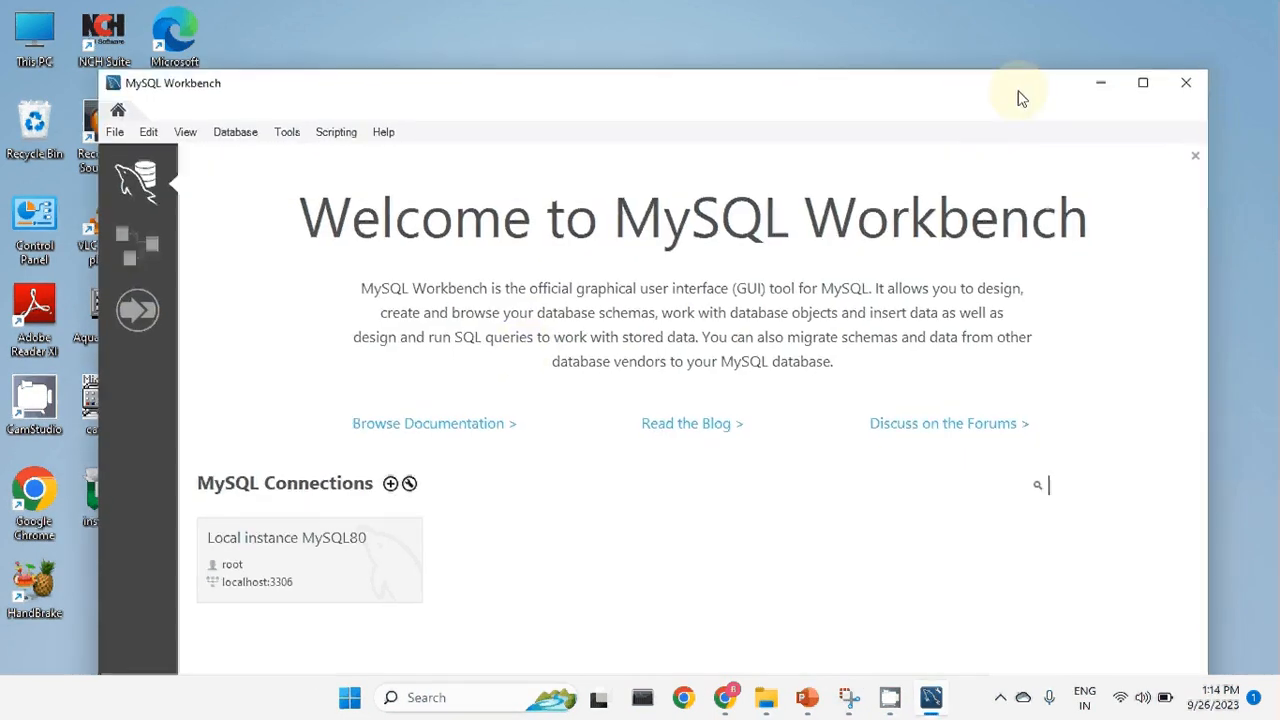
left_click(1101, 84)
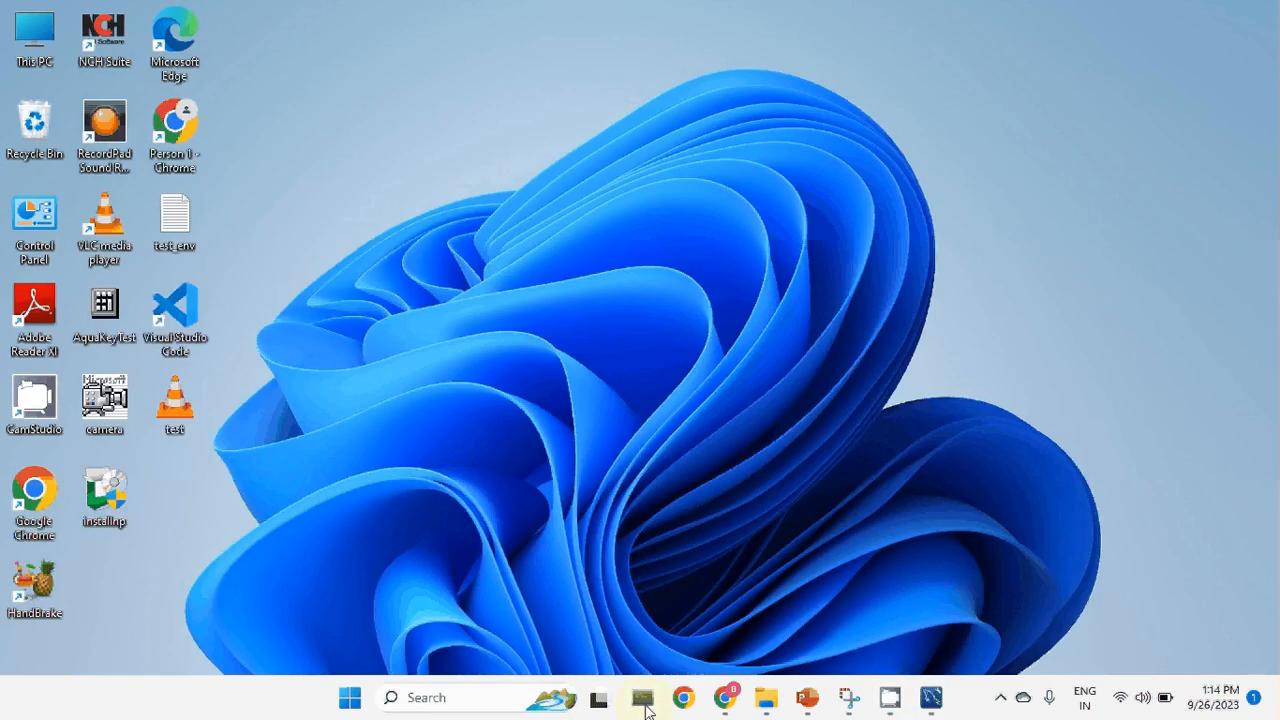
left_click(643, 699)
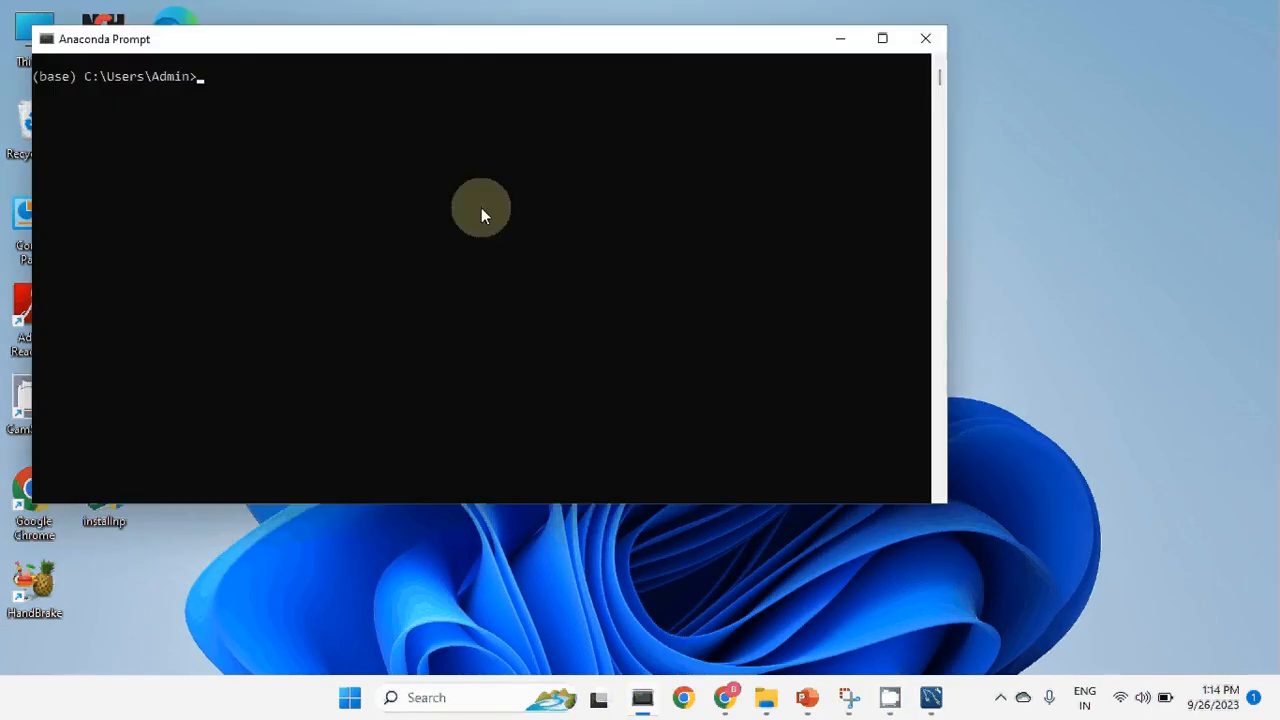
left_click(926, 39)
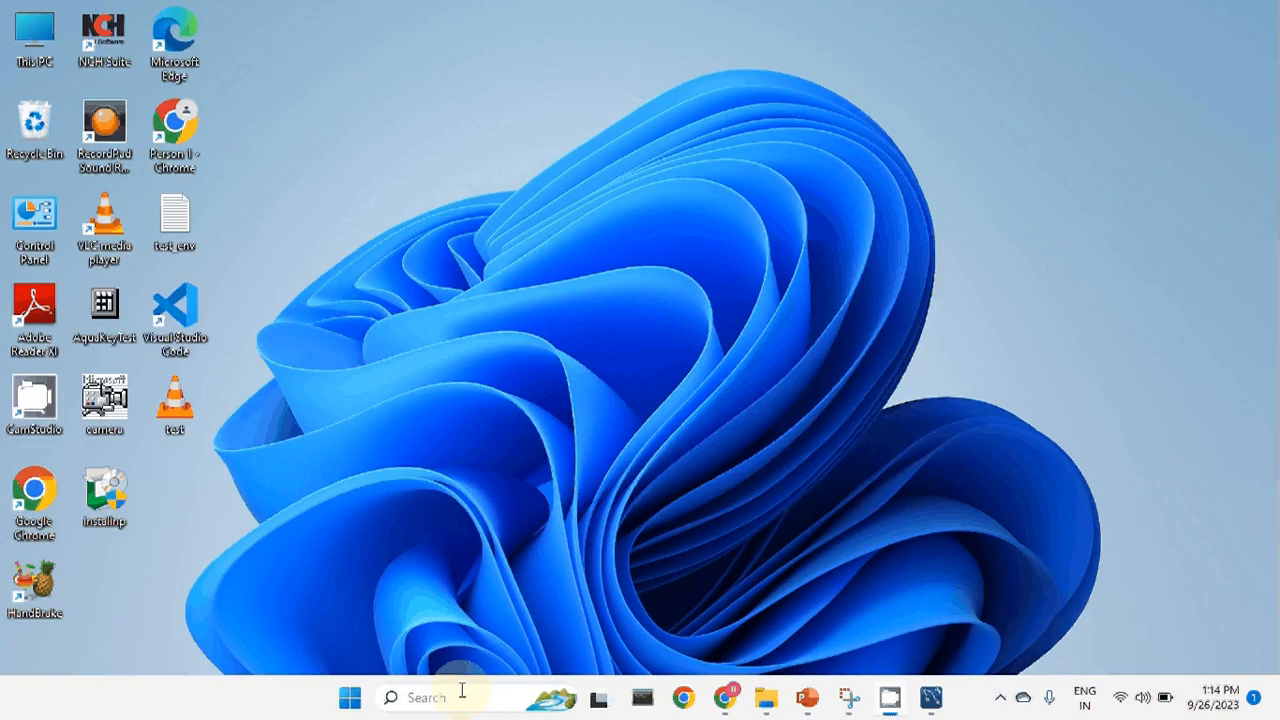
Open Command Prompt via a 'cmd' search and run mysql, which is not recognised.
left_click(463, 690)
type("cmd")
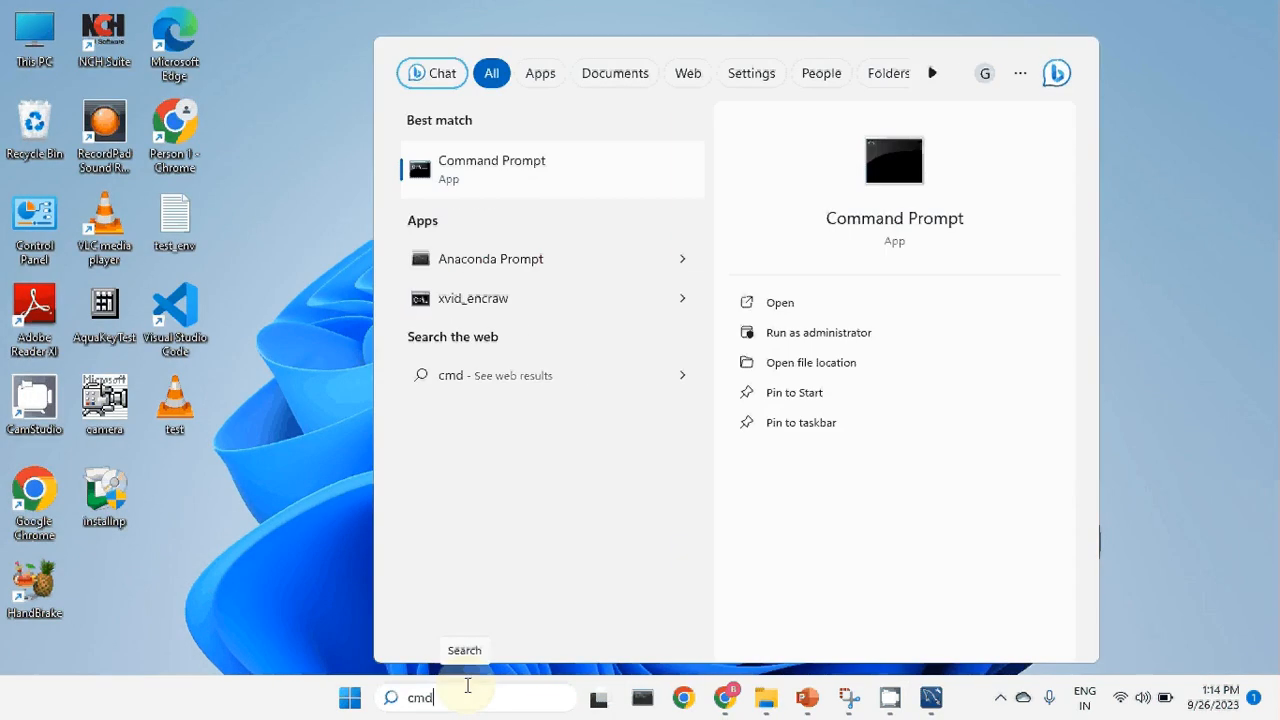
key("Return")
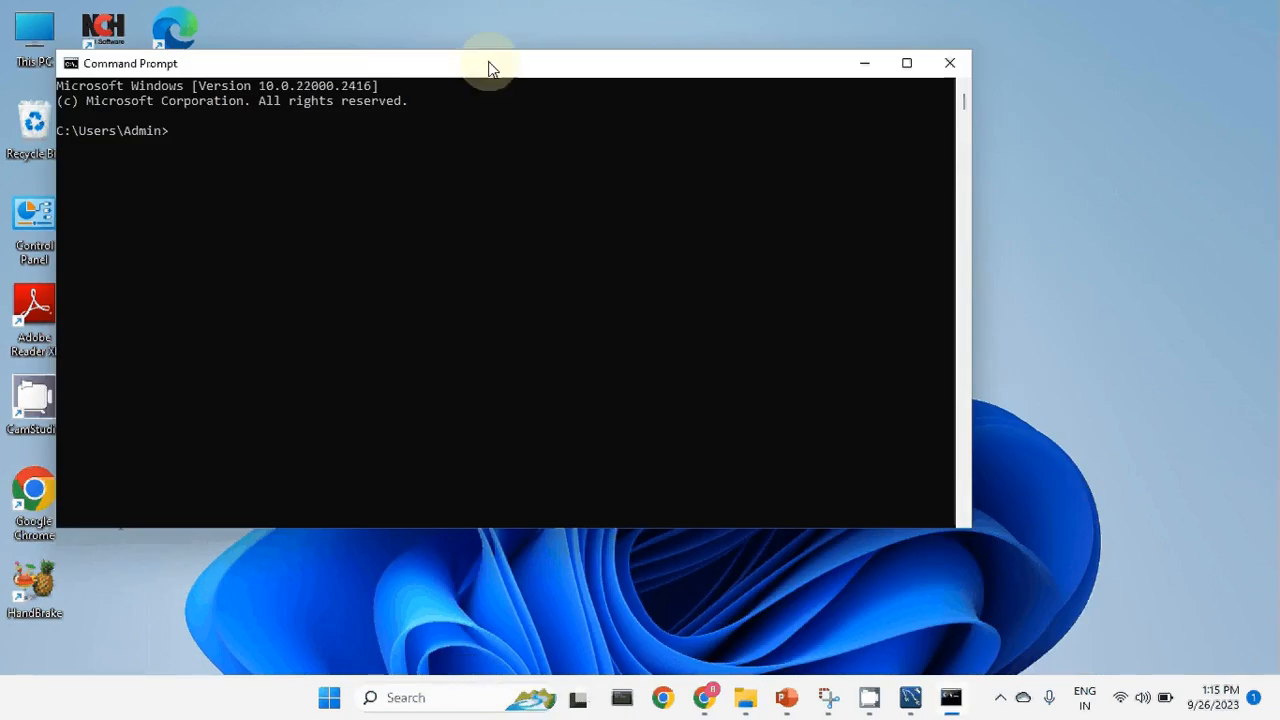
left_click_drag(490, 68, 802, 151)
type("mys")
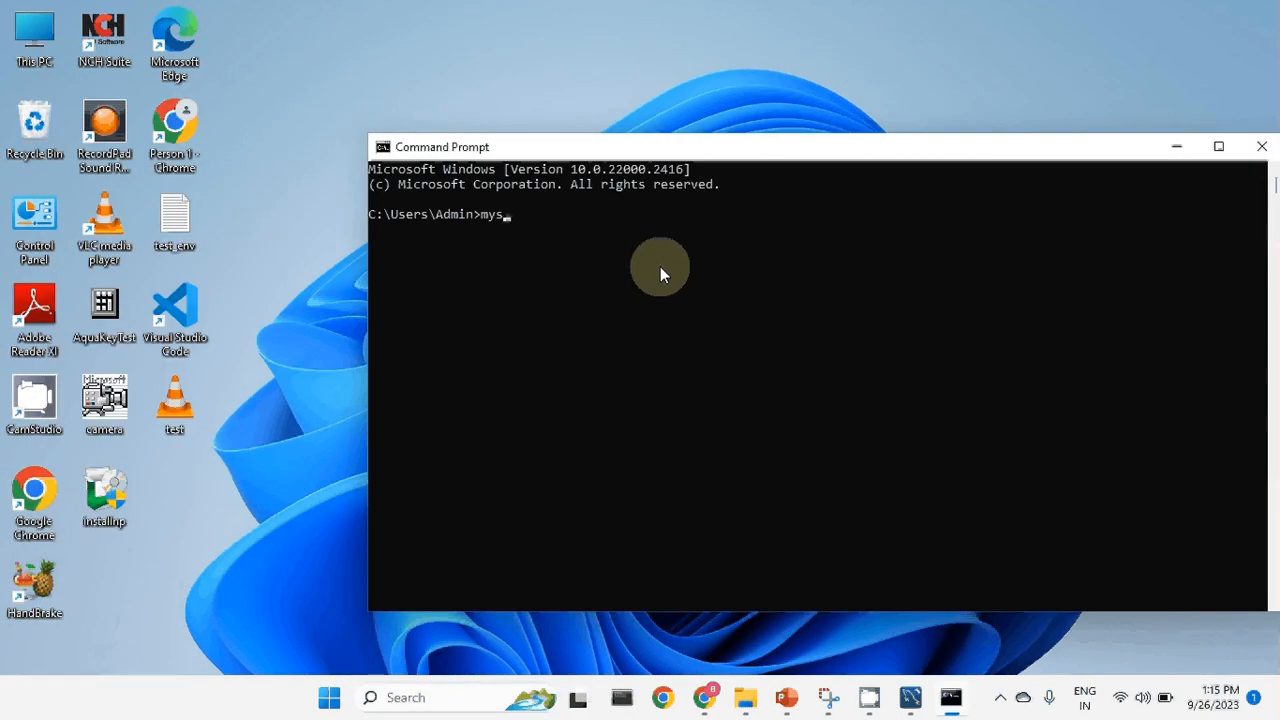
type("ql")
key("Return")
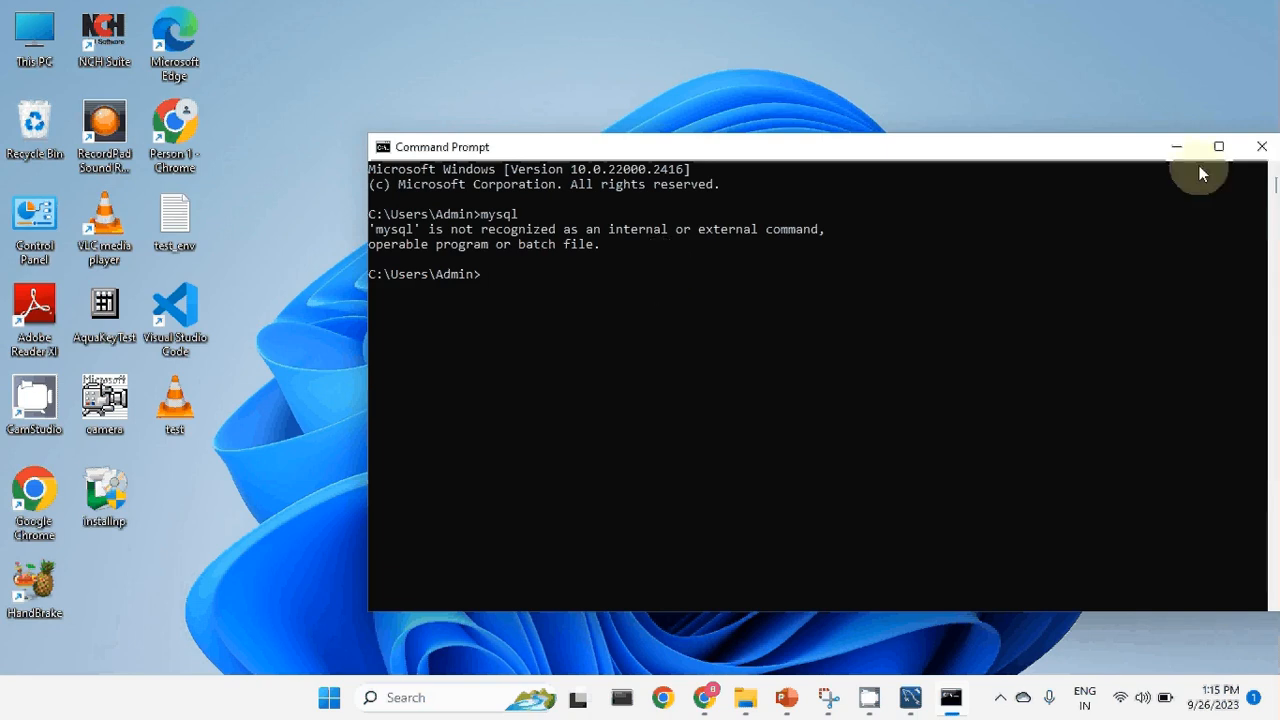
Close Command Prompt, browse to C:\Program Files\MySQL\MySQL Server 8.0\bin and select its path.
left_click(1261, 147)
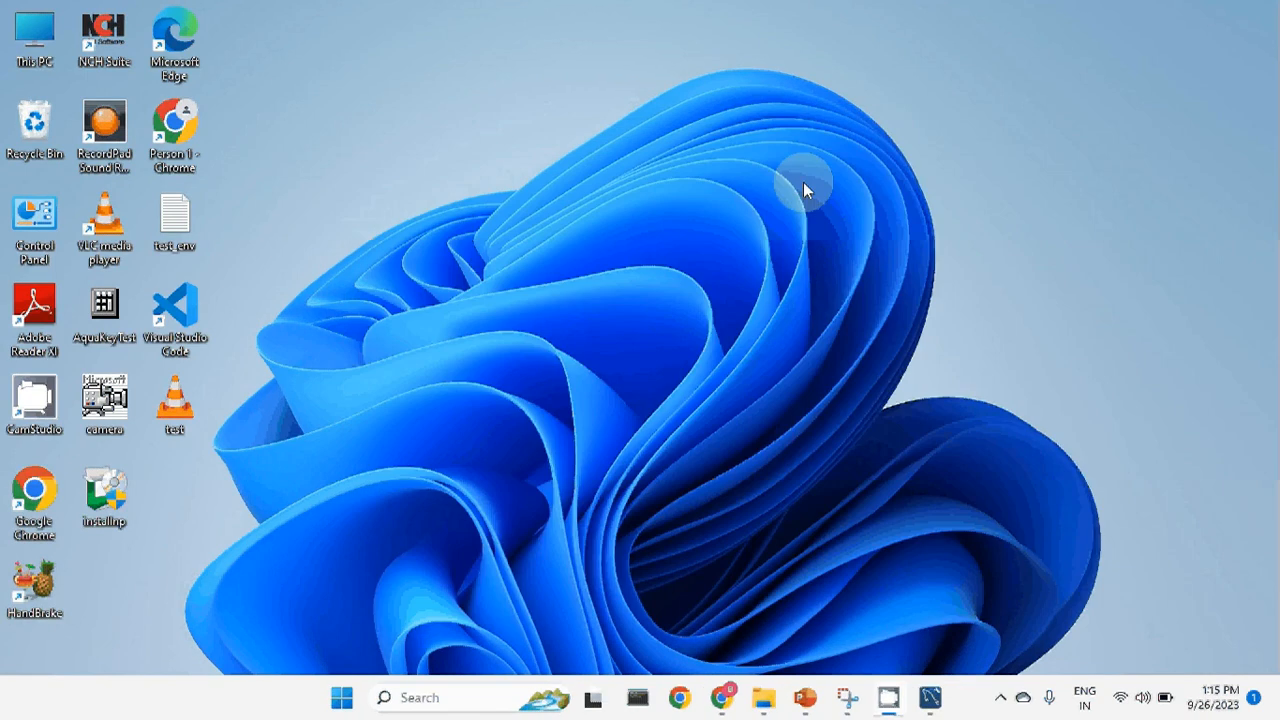
double_click(40, 25)
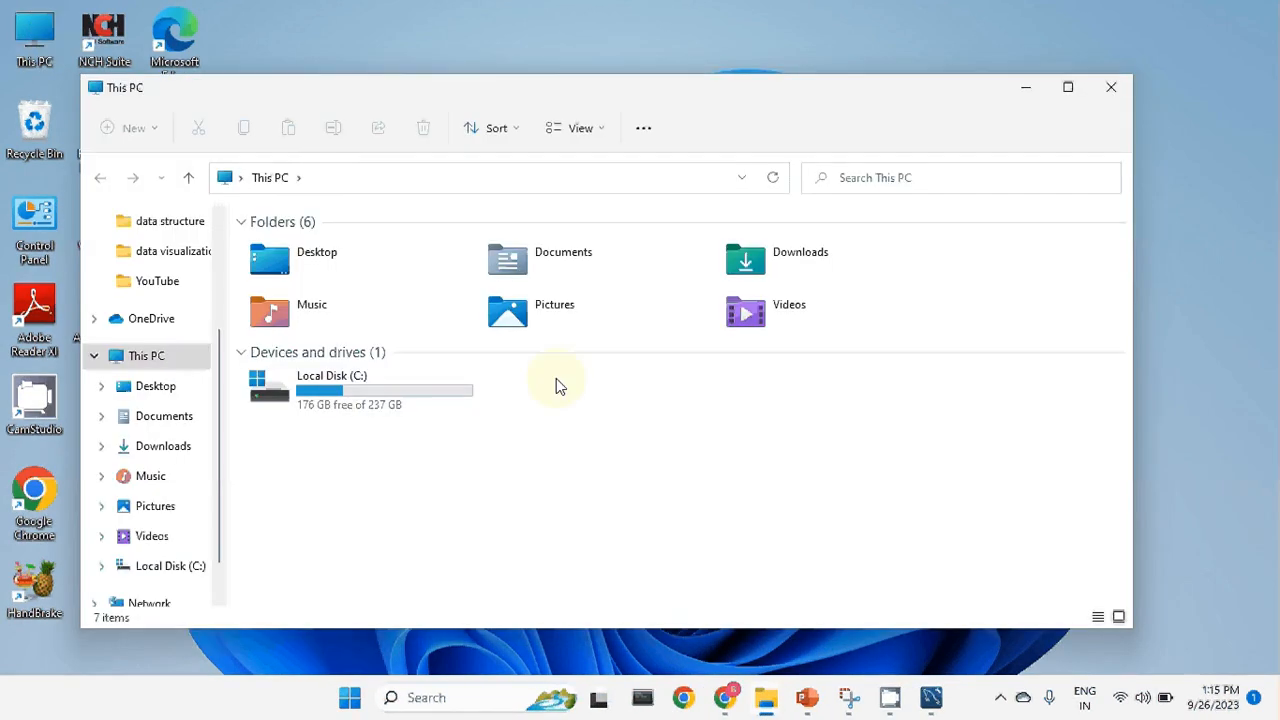
double_click(343, 412)
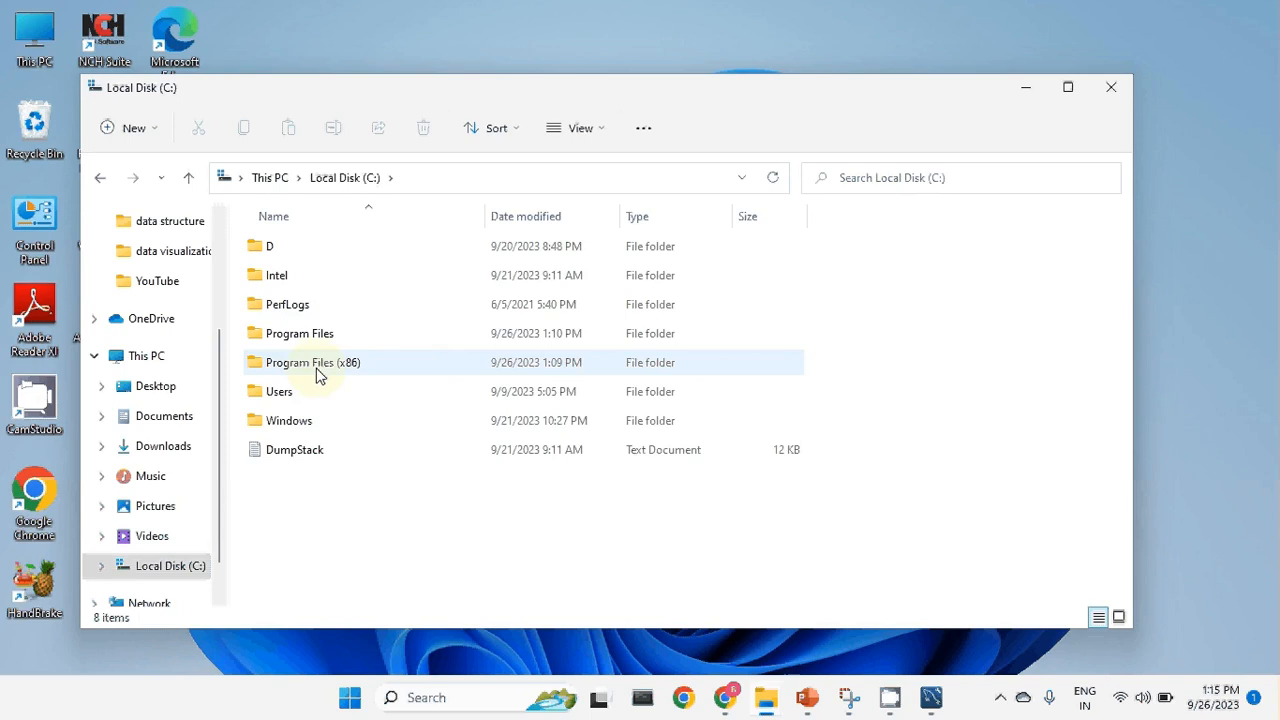
double_click(314, 333)
scroll(320, 449, "down", 3)
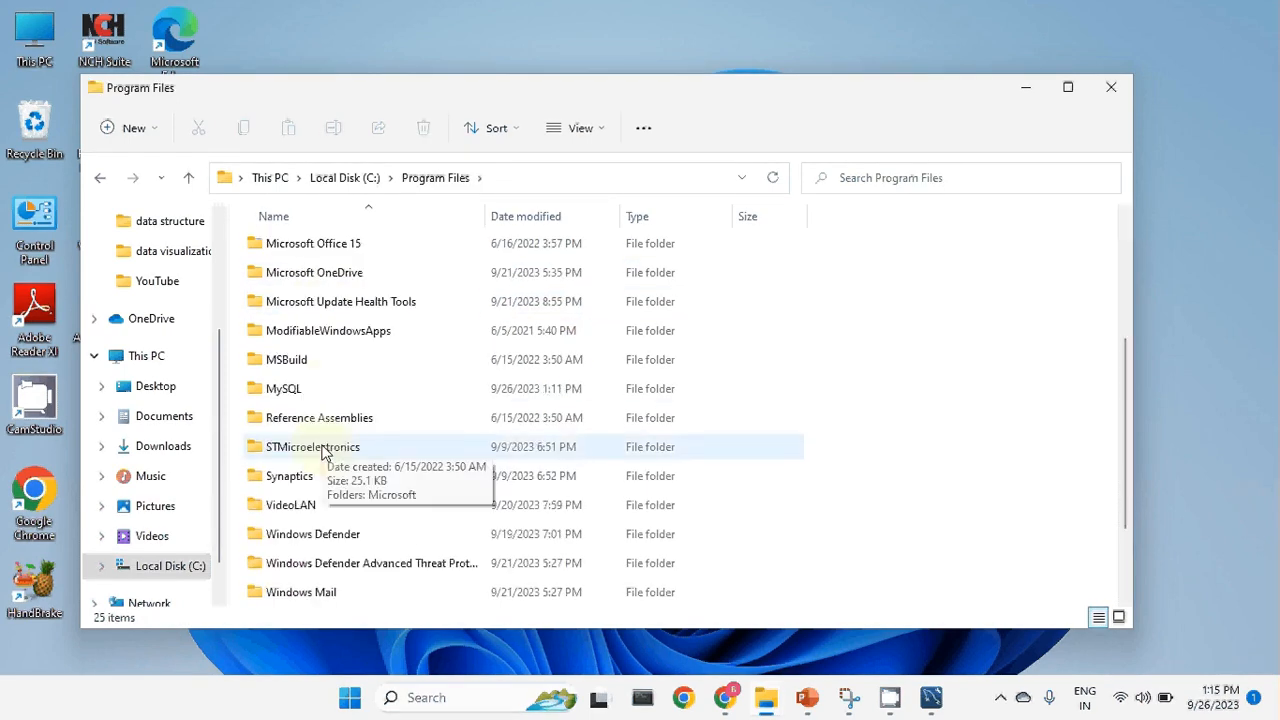
double_click(322, 392)
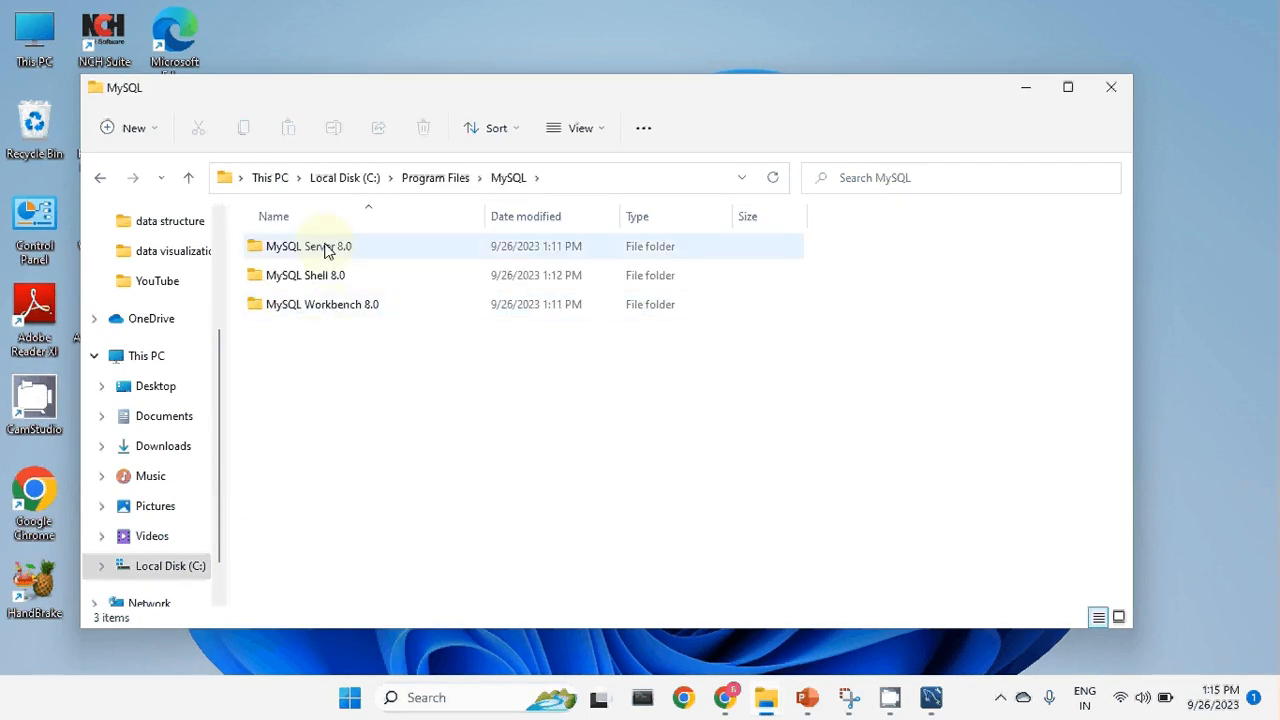
double_click(330, 254)
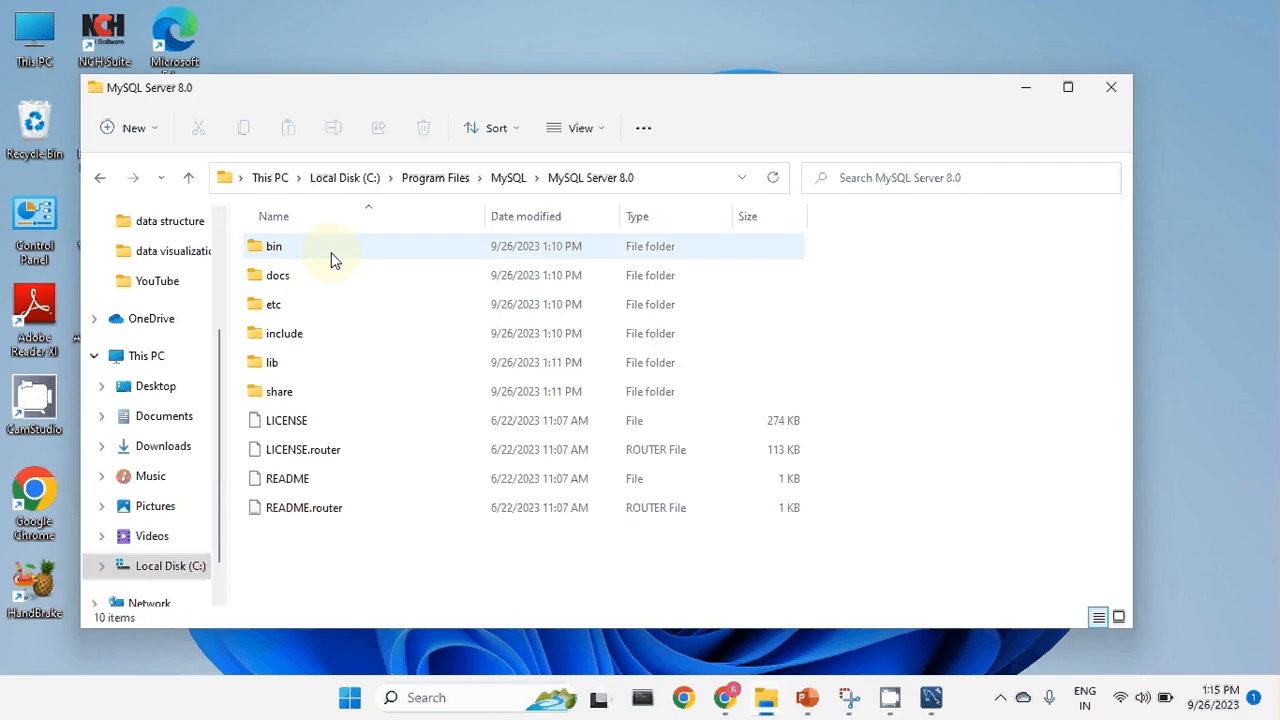
double_click(285, 254)
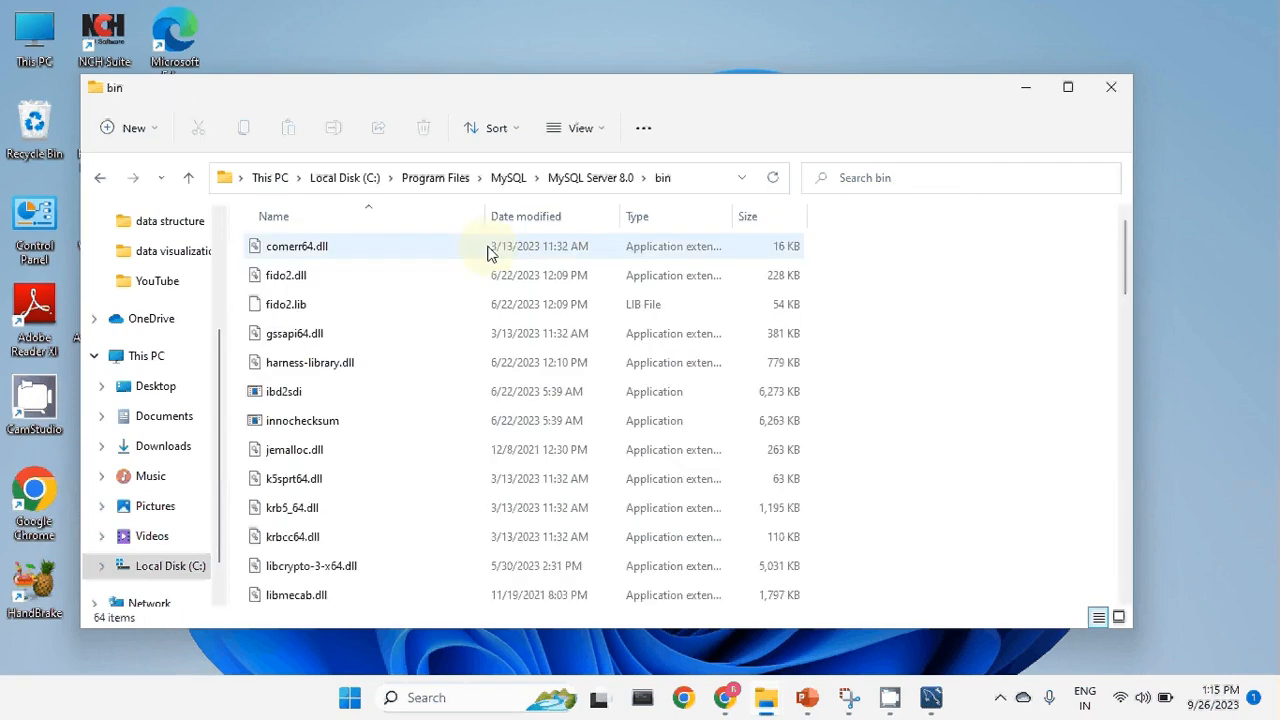
left_click(709, 176)
key("ctrl+c")
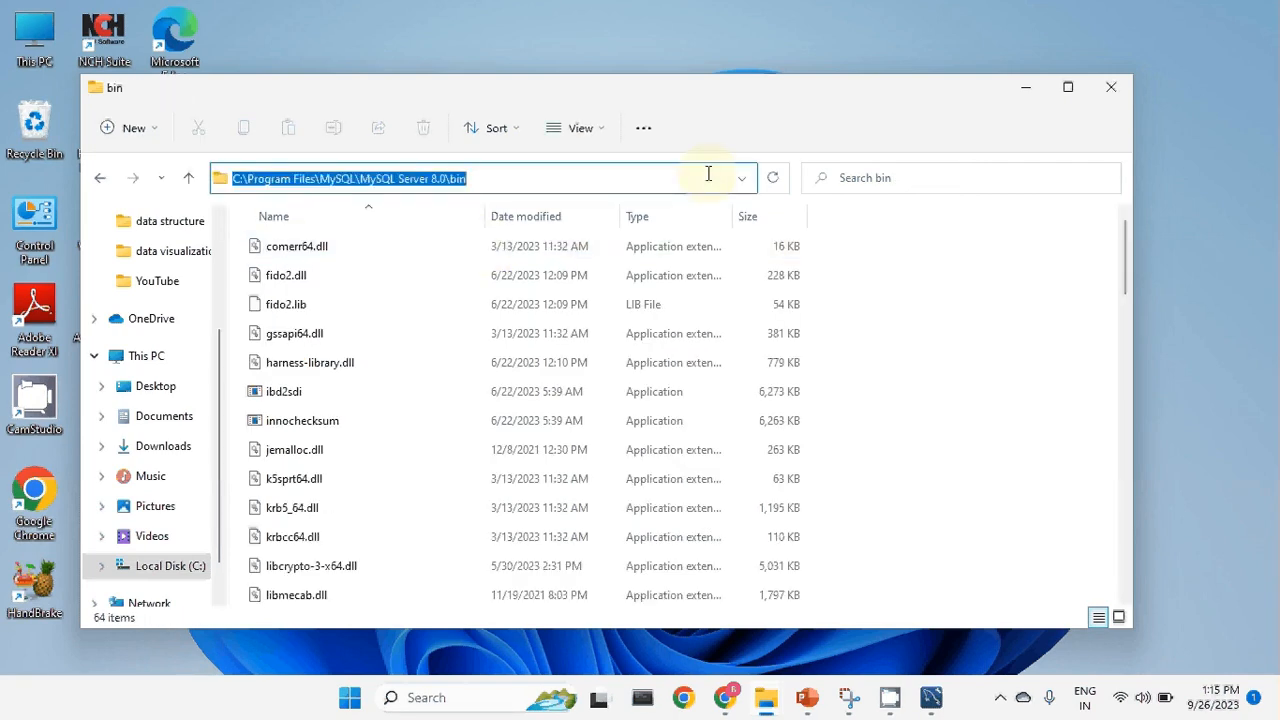
left_click(482, 698)
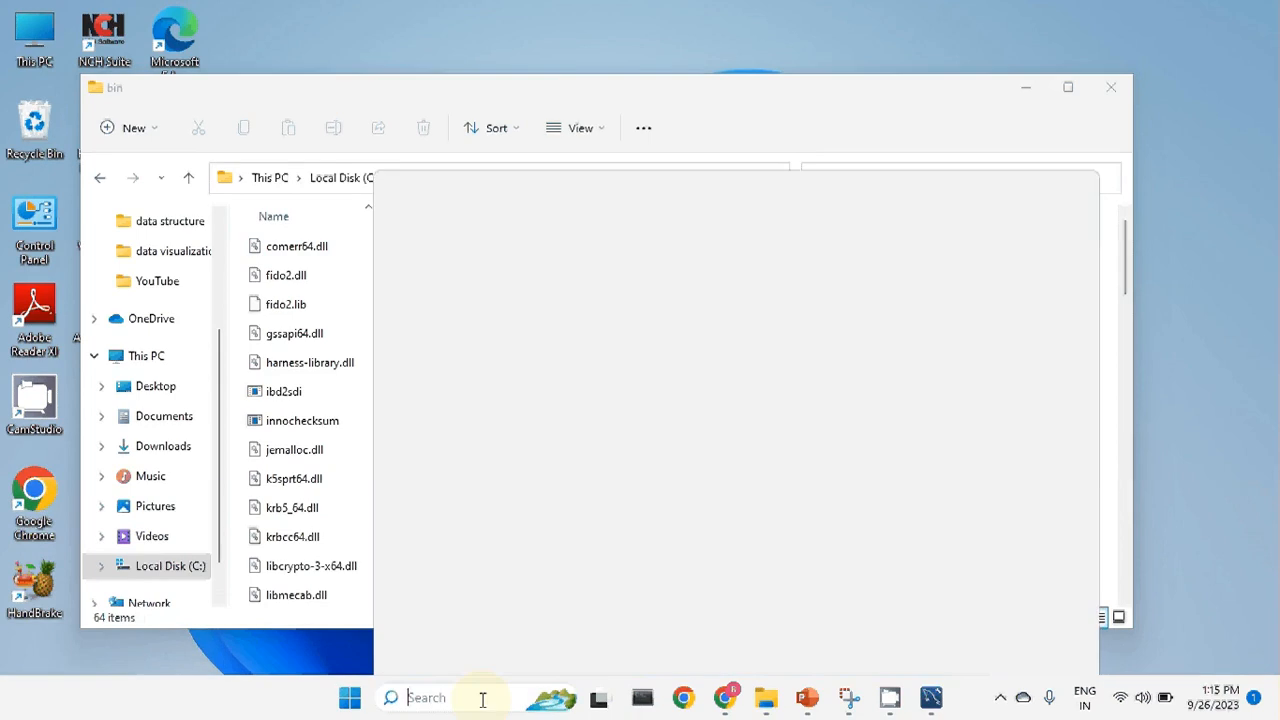
Add C:\Program Files\MySQL\MySQL Server 8.0\bin as a new entry in the system Path variable.
type("env")
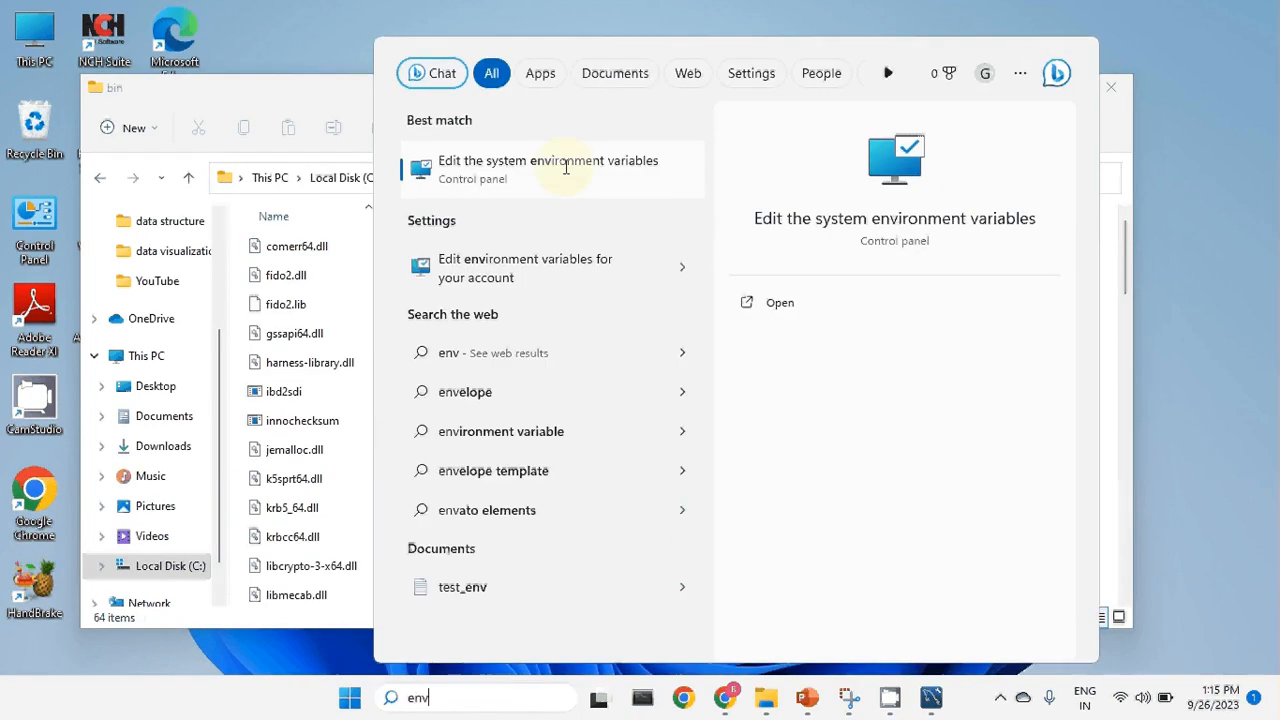
left_click(565, 167)
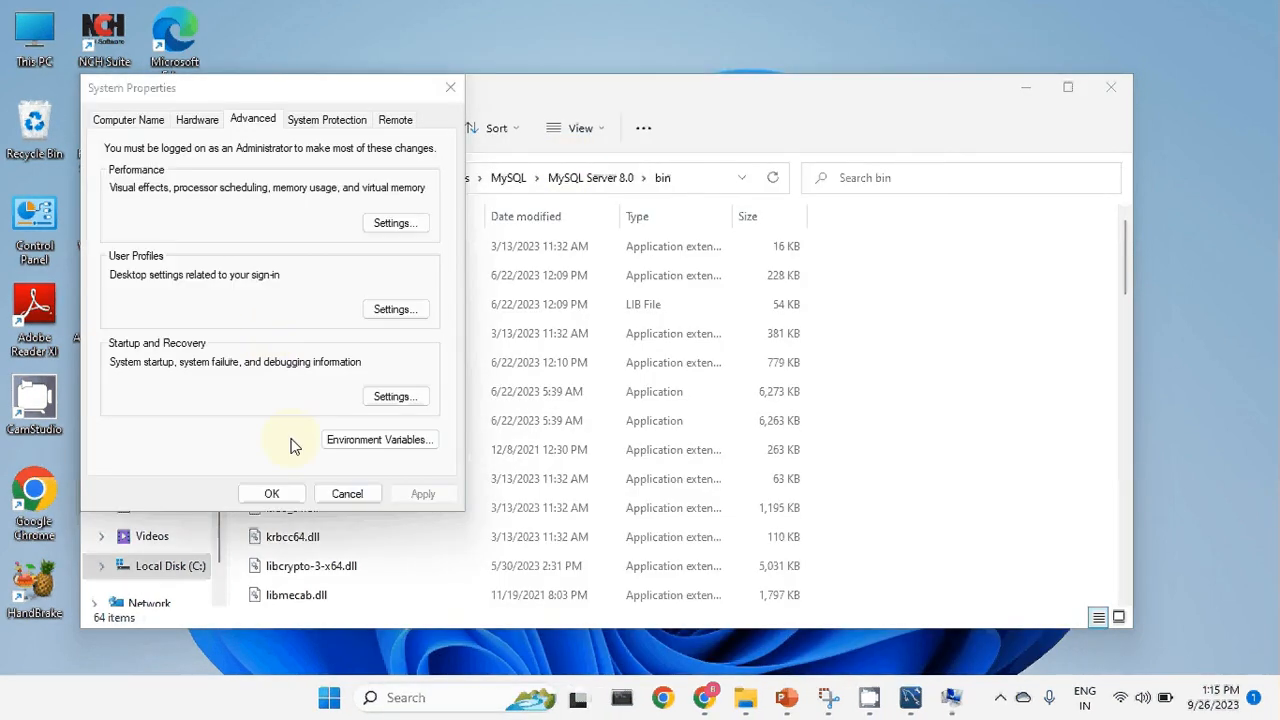
left_click(352, 444)
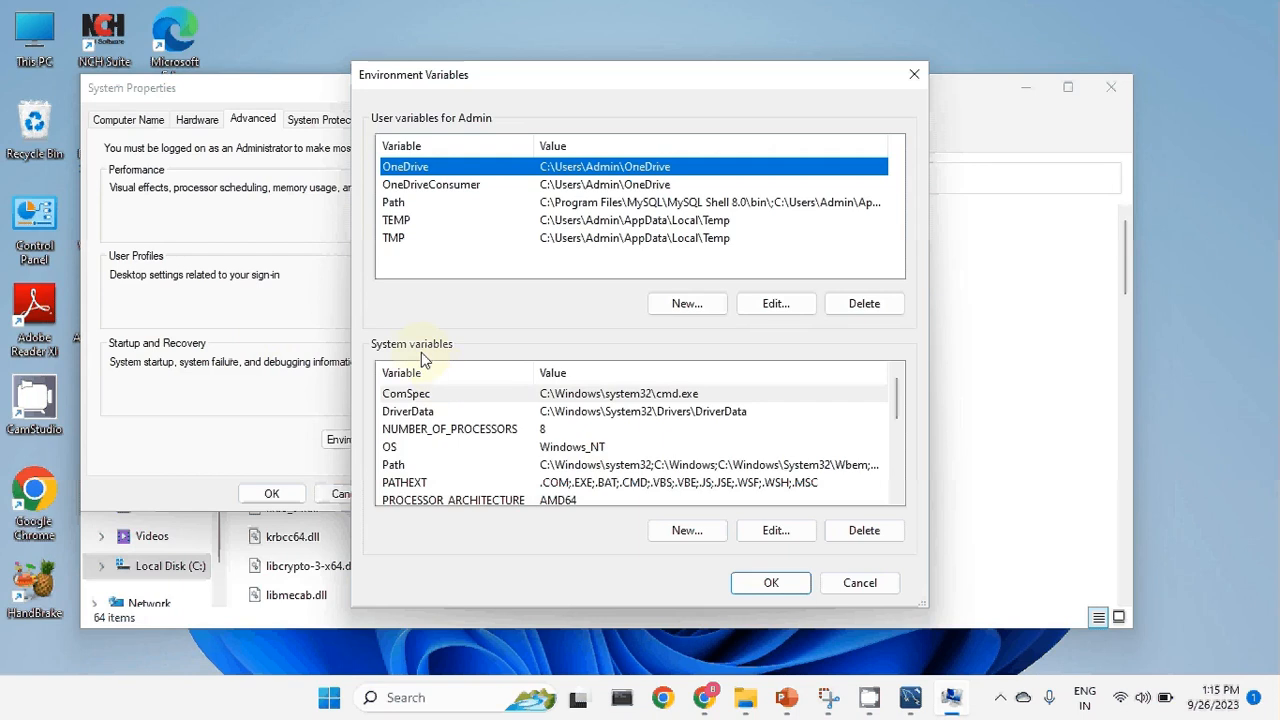
left_click(423, 466)
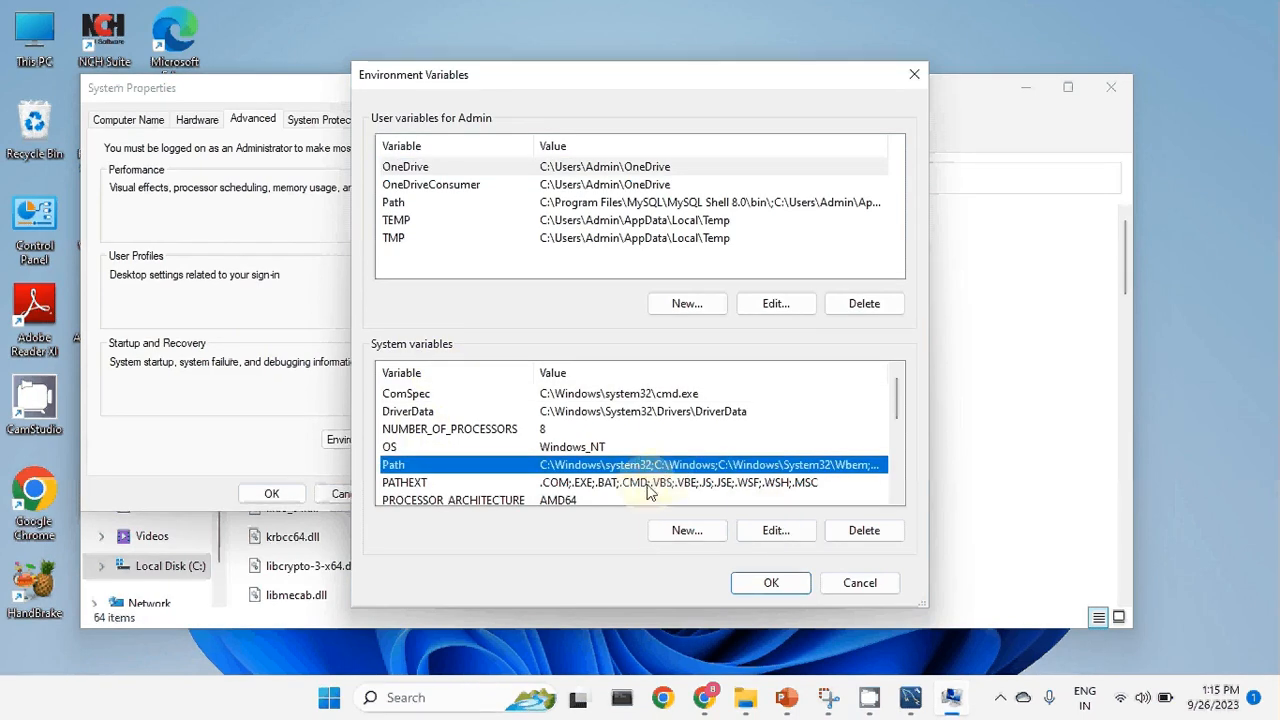
left_click(768, 531)
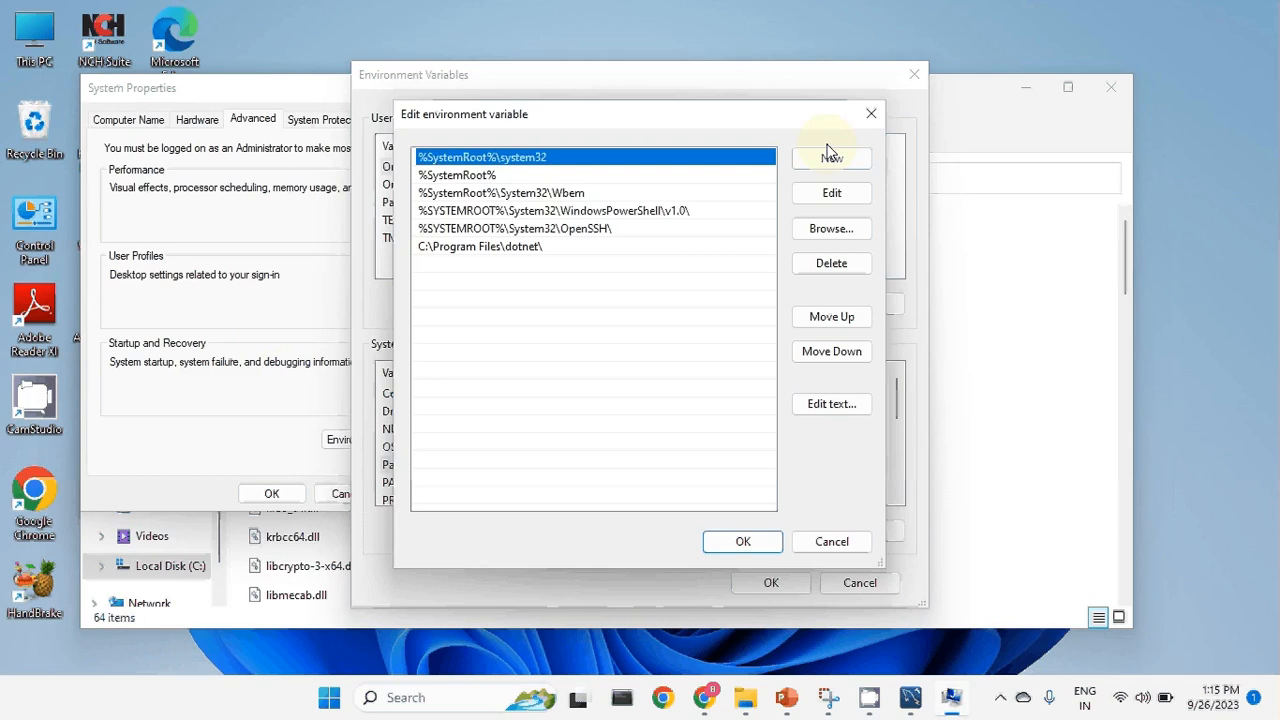
left_click(830, 157)
key("ctrl+v")
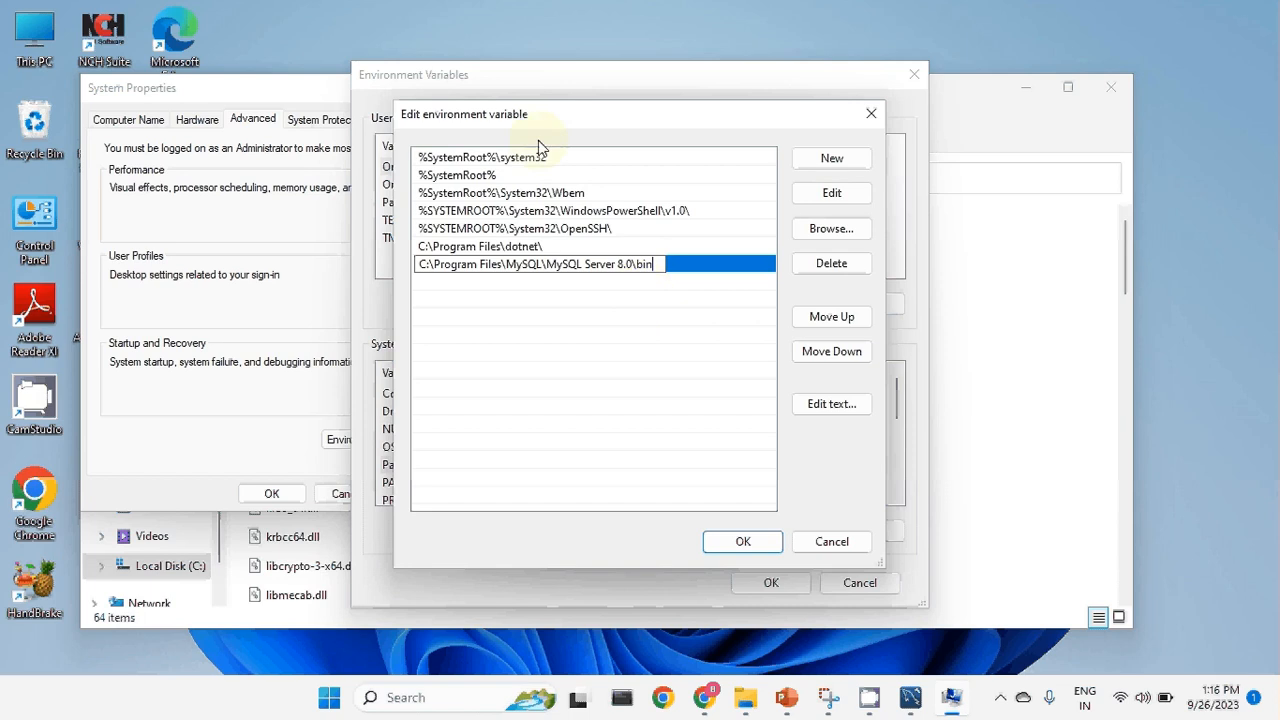
left_click(743, 541)
left_click(771, 584)
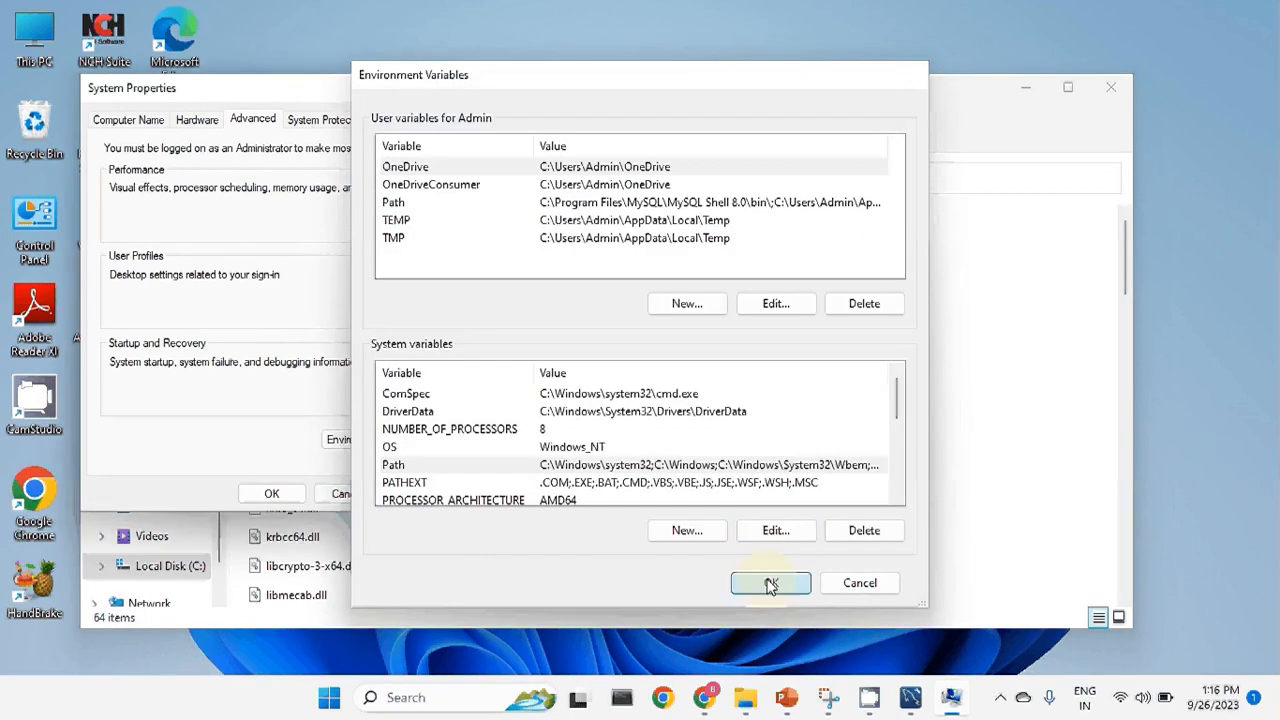
Close System Properties, locate mysql and mysqld in the bin folder, then close that window.
left_click(297, 491)
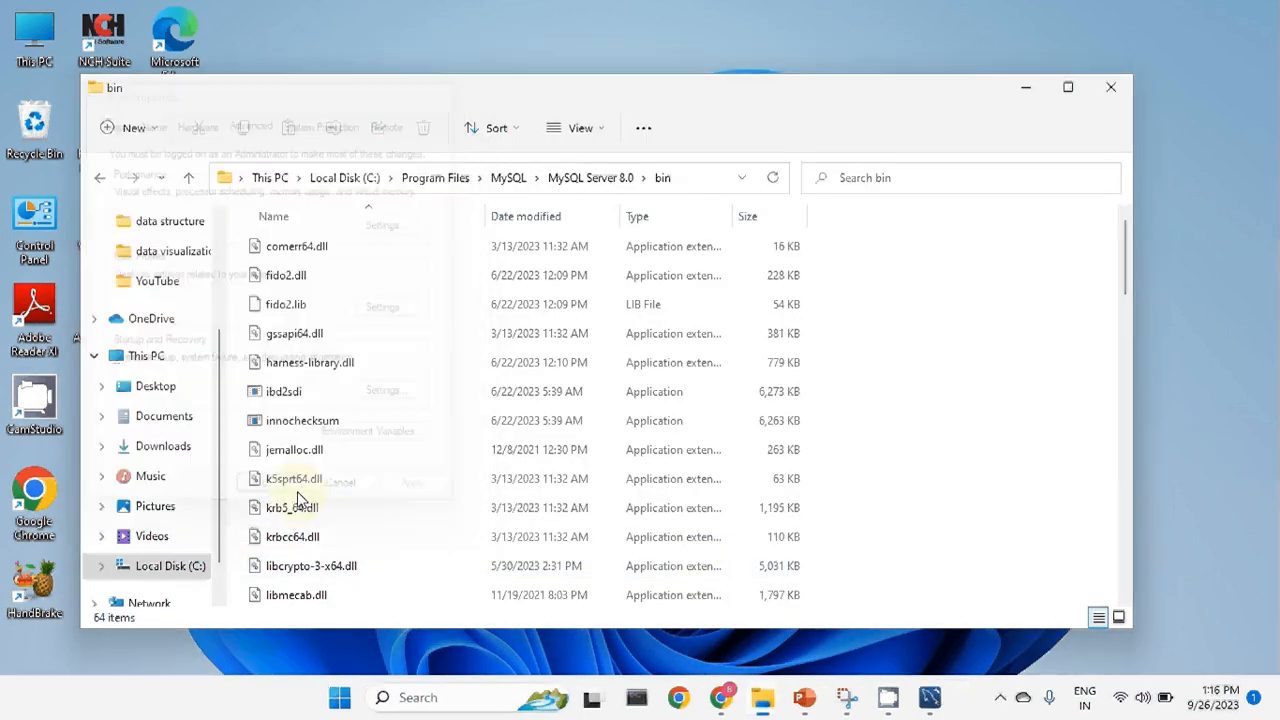
scroll(351, 310, "down", 10)
scroll(351, 310, "up", 5)
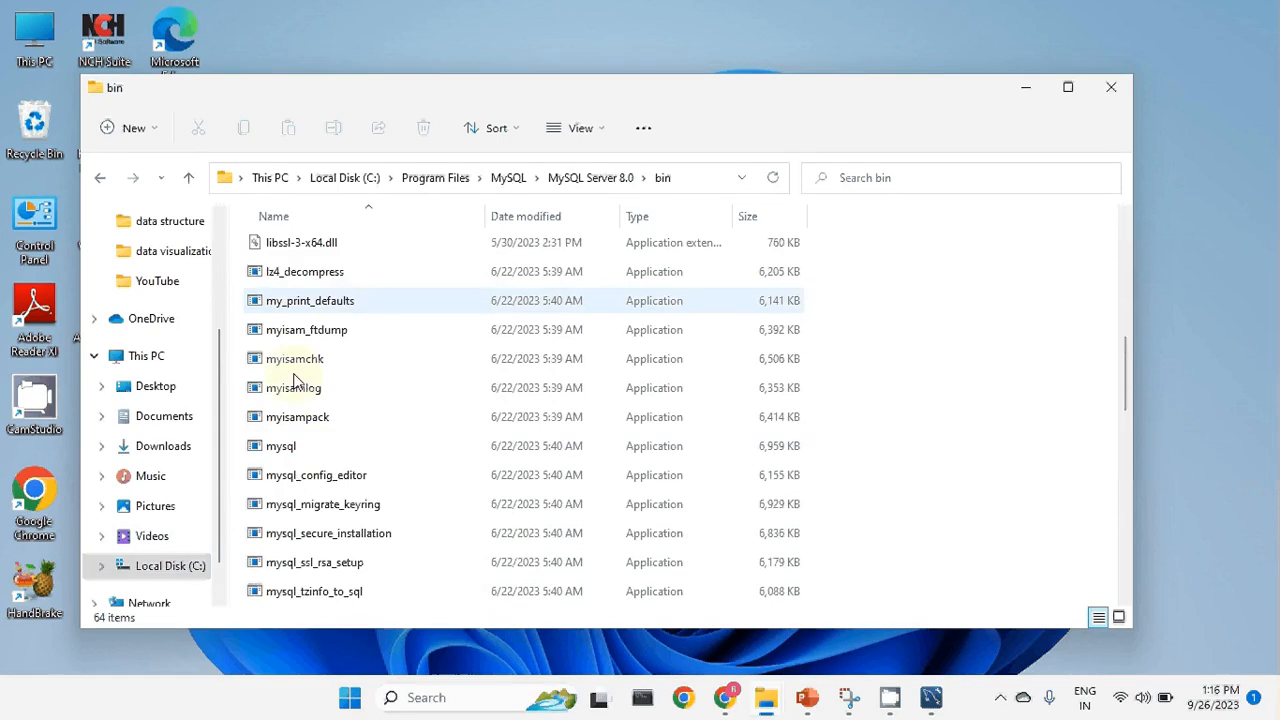
left_click(320, 453)
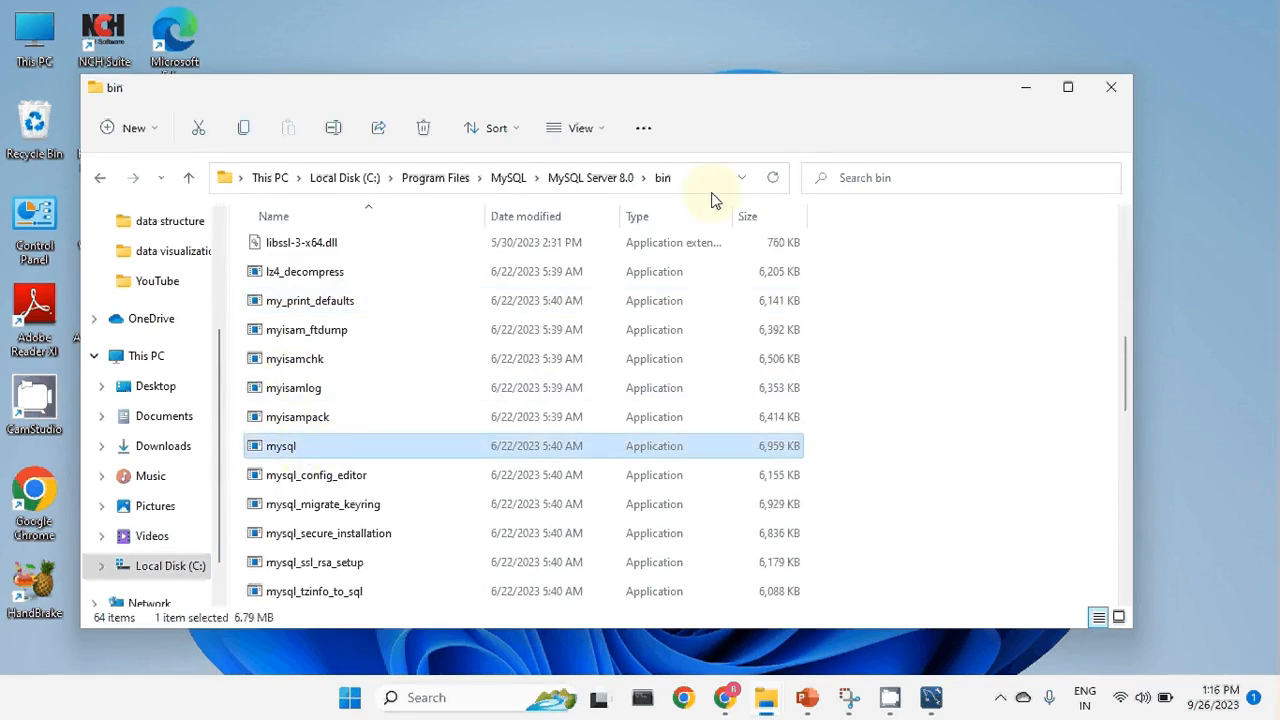
scroll(380, 414, "down", 3)
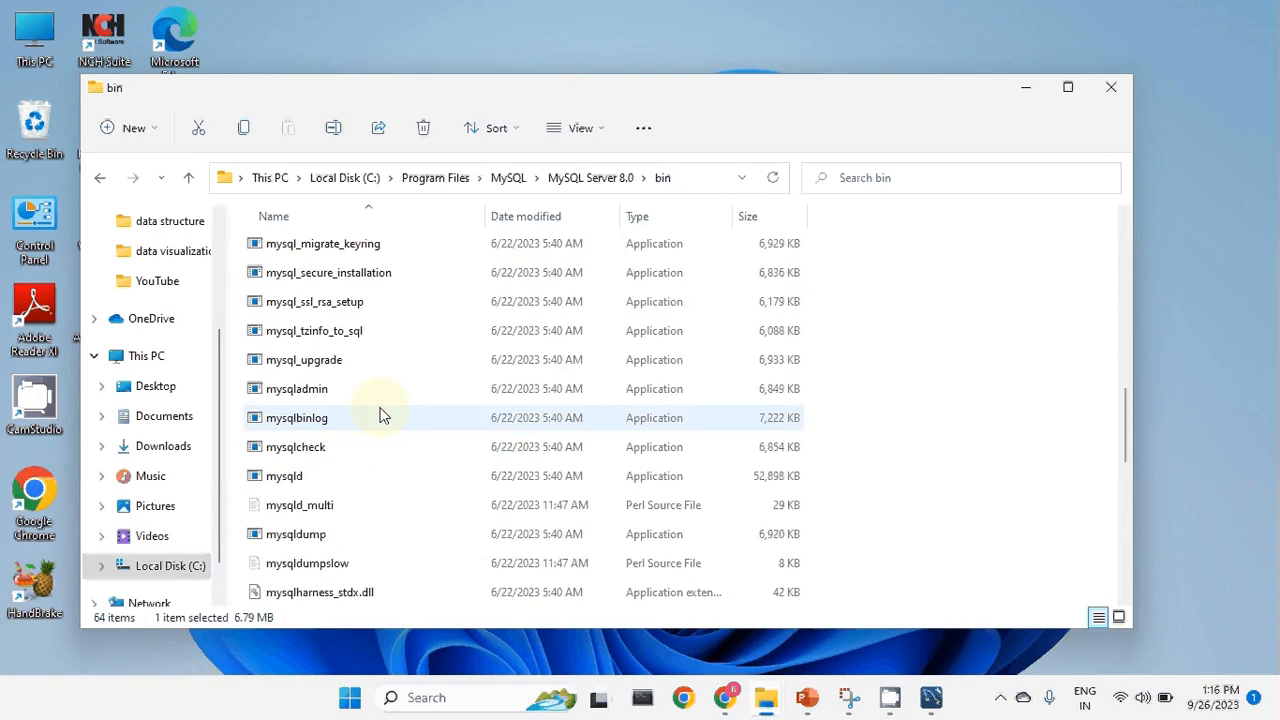
left_click(323, 484)
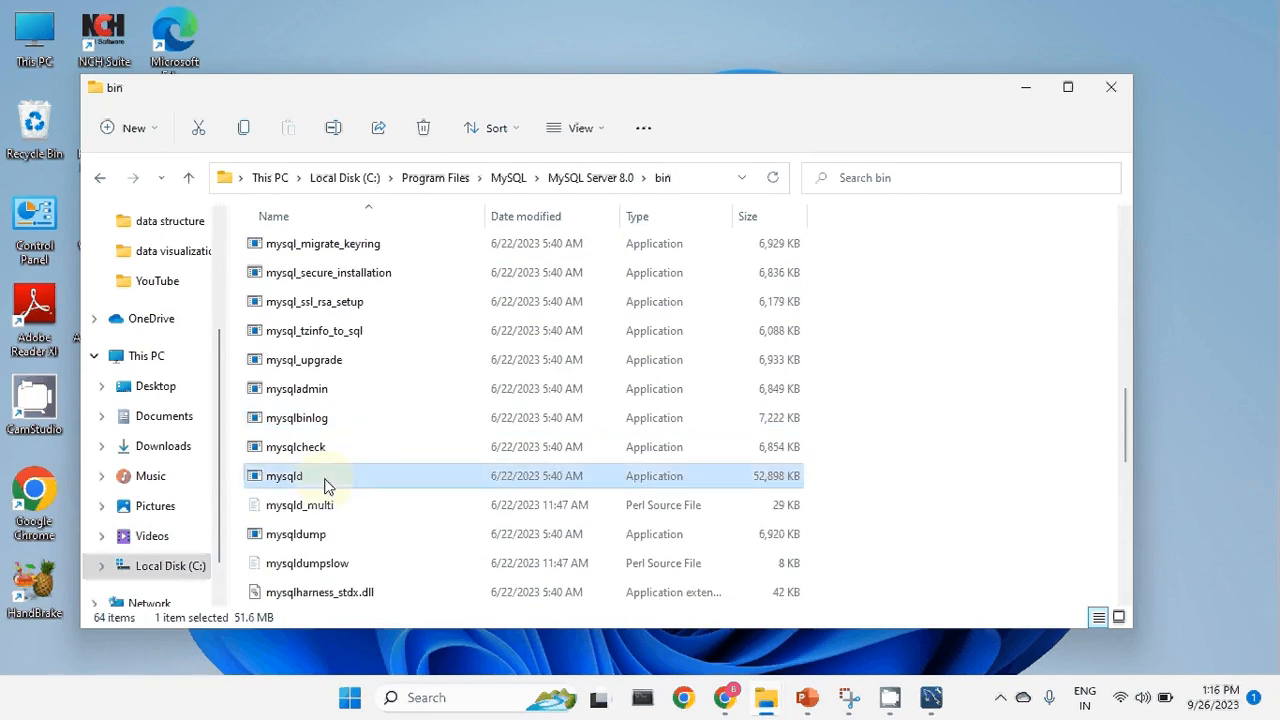
scroll(365, 395, "down", 1)
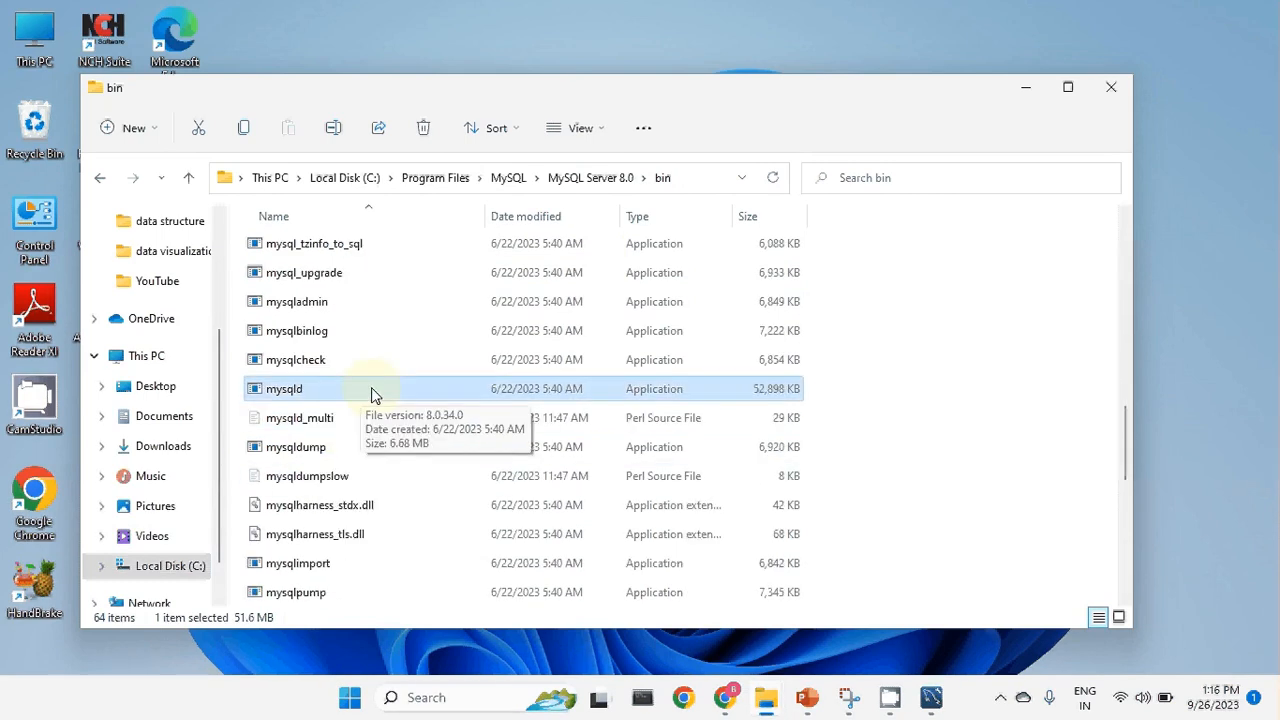
scroll(372, 393, "down", 3)
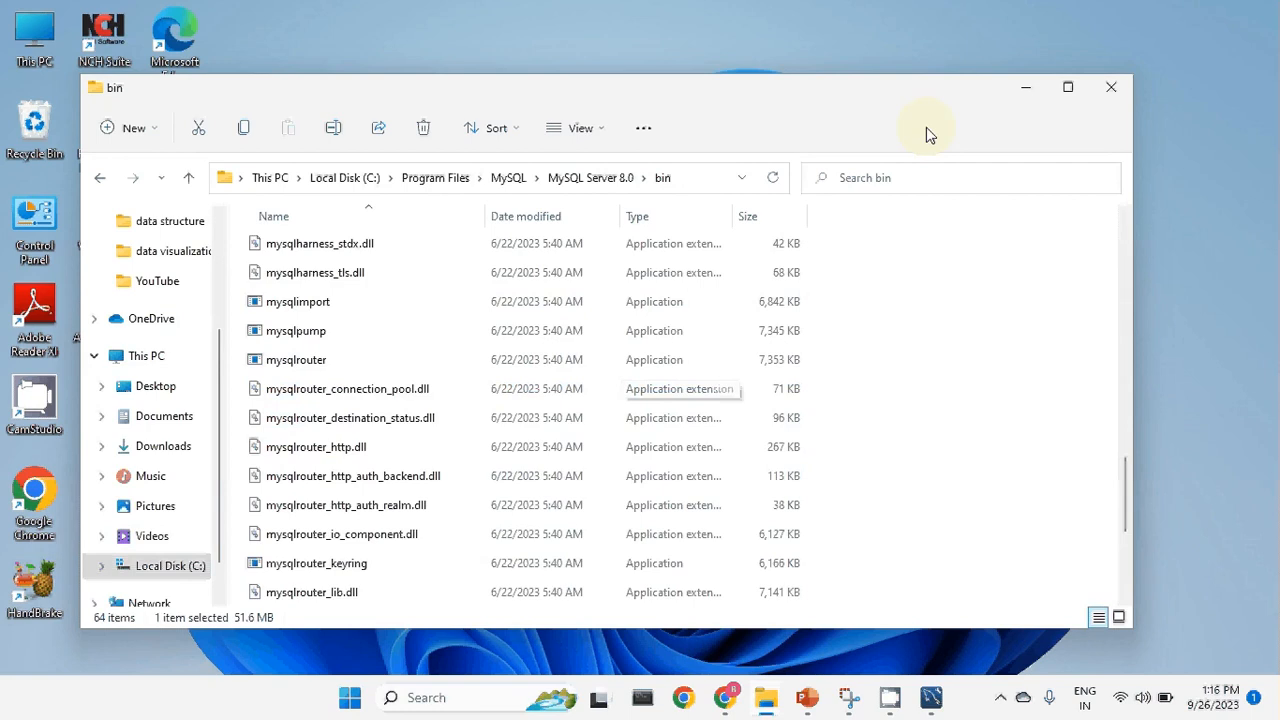
left_click(1110, 87)
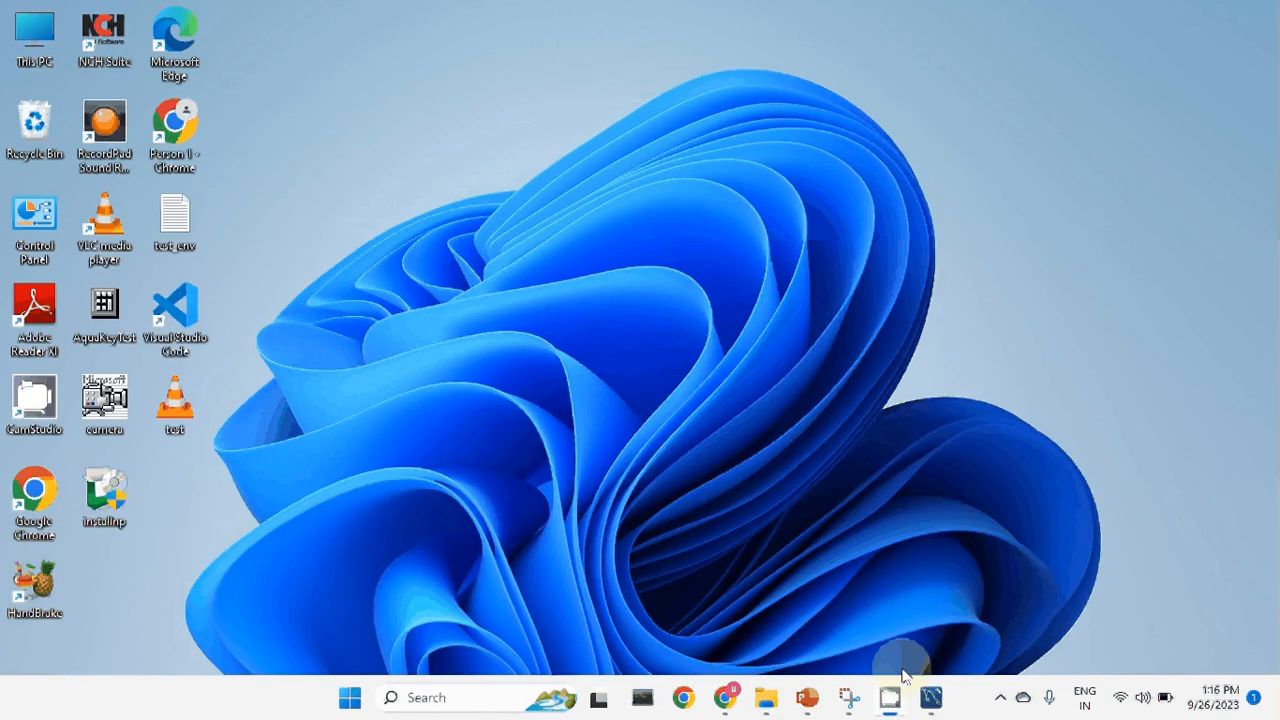
Open Command Prompt and run mysql, which now answers with an access-denied error.
left_click(505, 697)
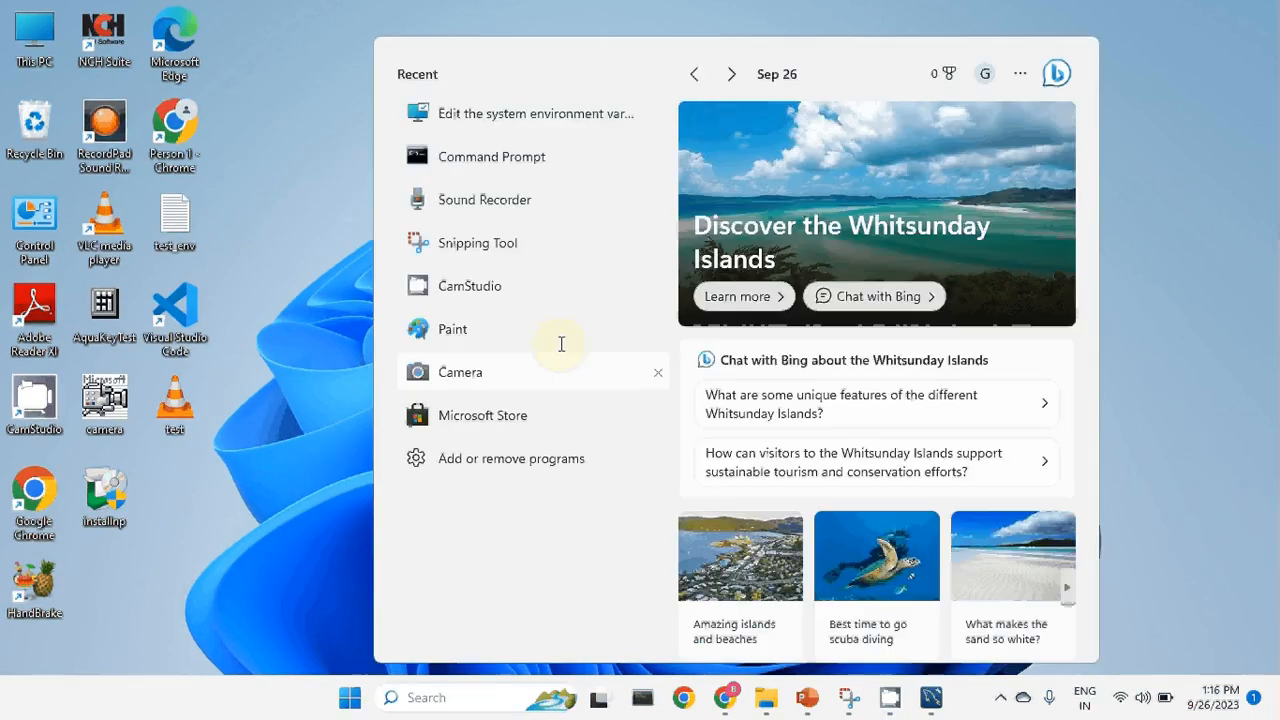
left_click(551, 156)
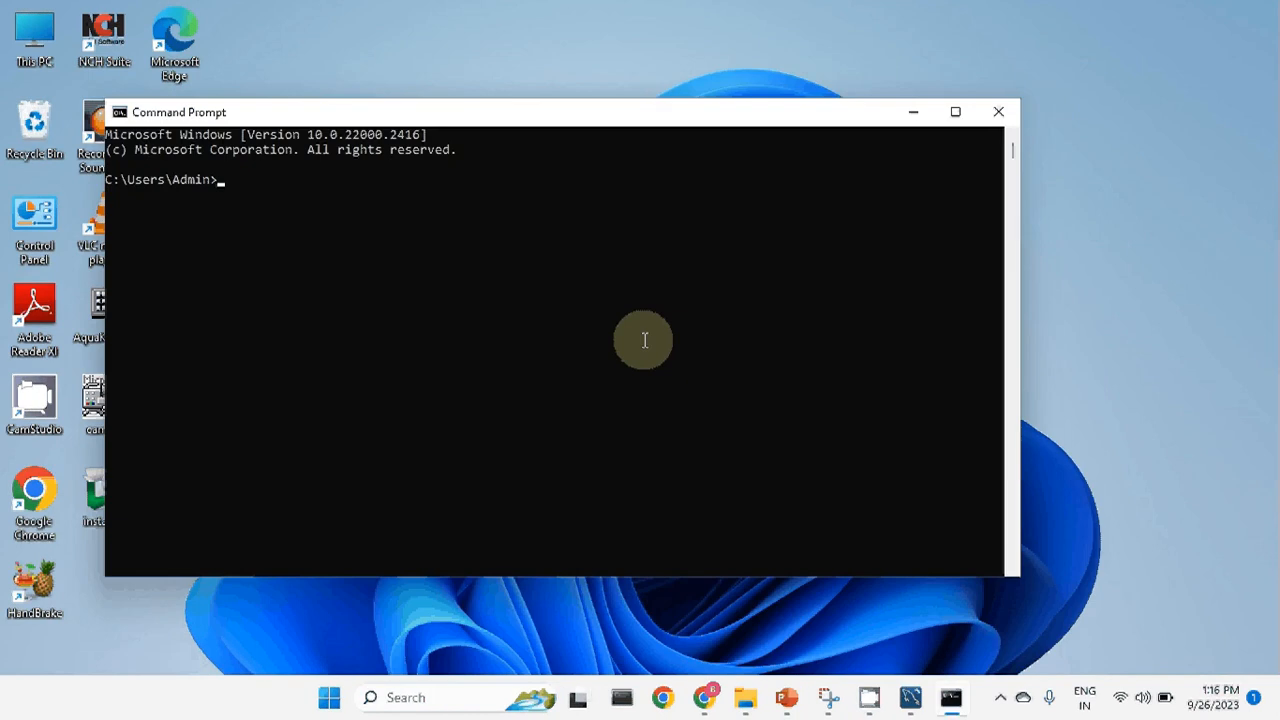
type("mysql")
key("Return")
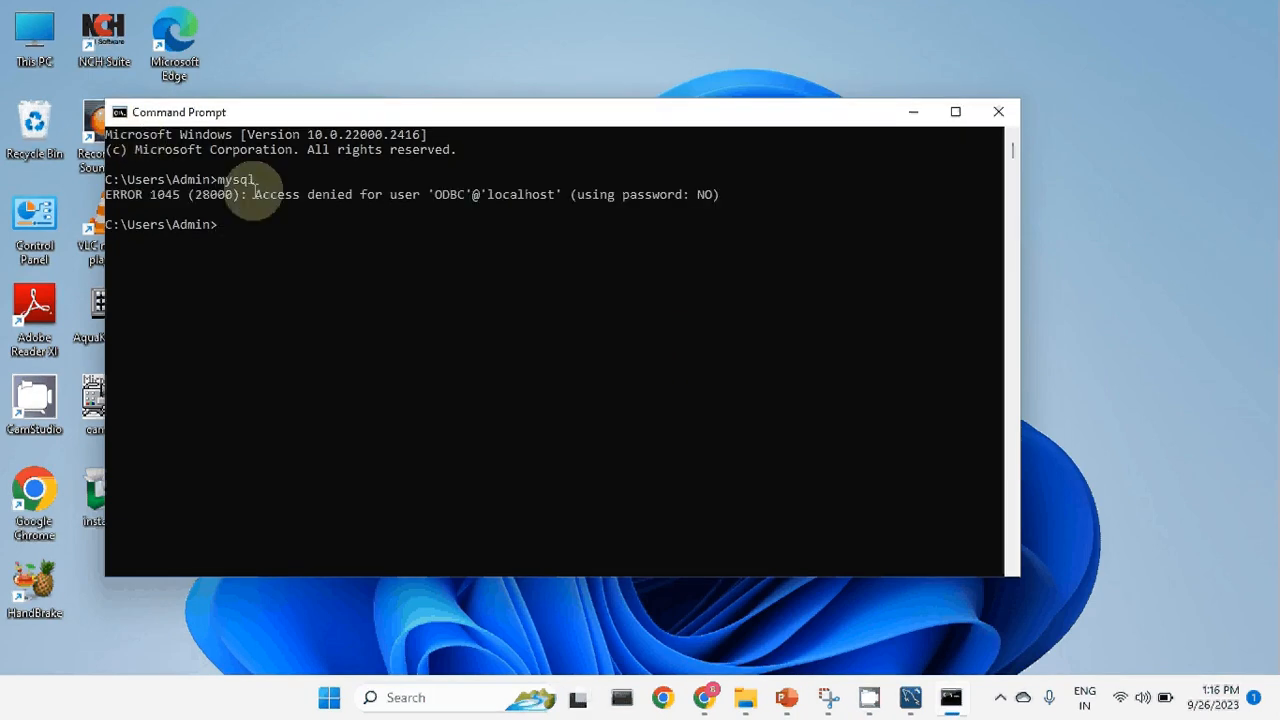
left_click_drag(211, 180, 407, 182)
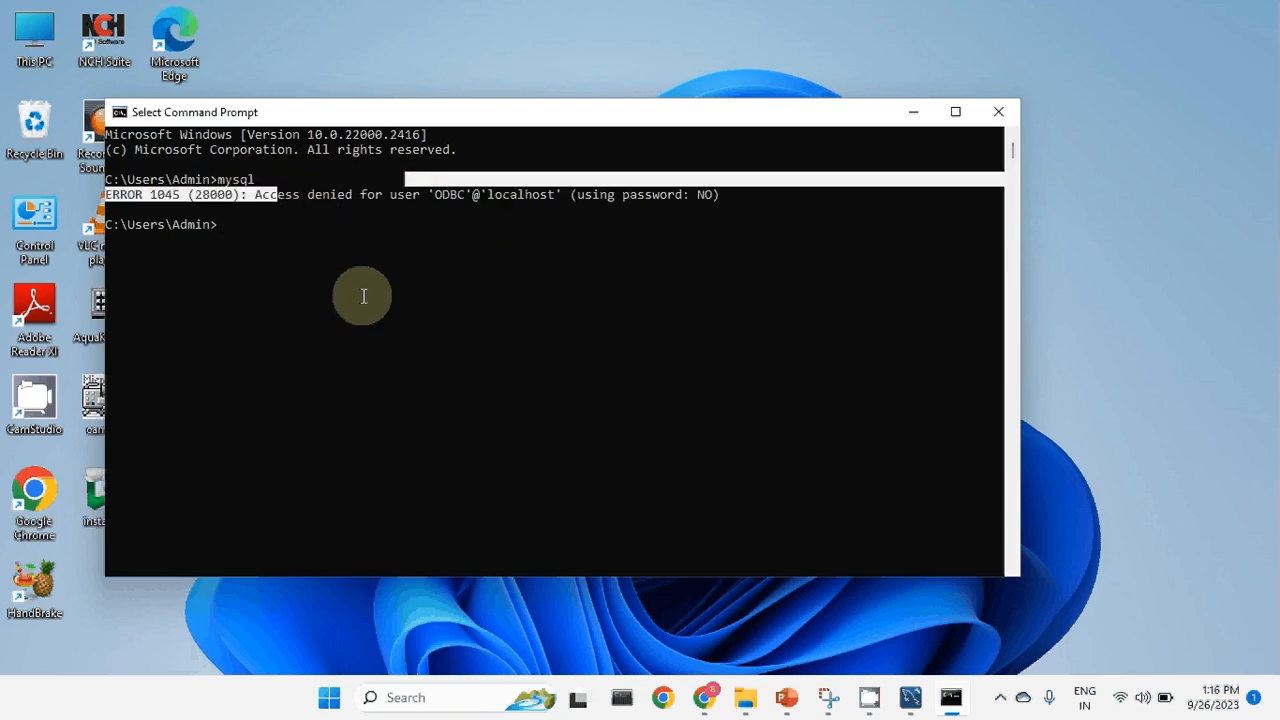
Log in with mysql -u root -p and the root password to reach the mysql> prompt.
key("Up")
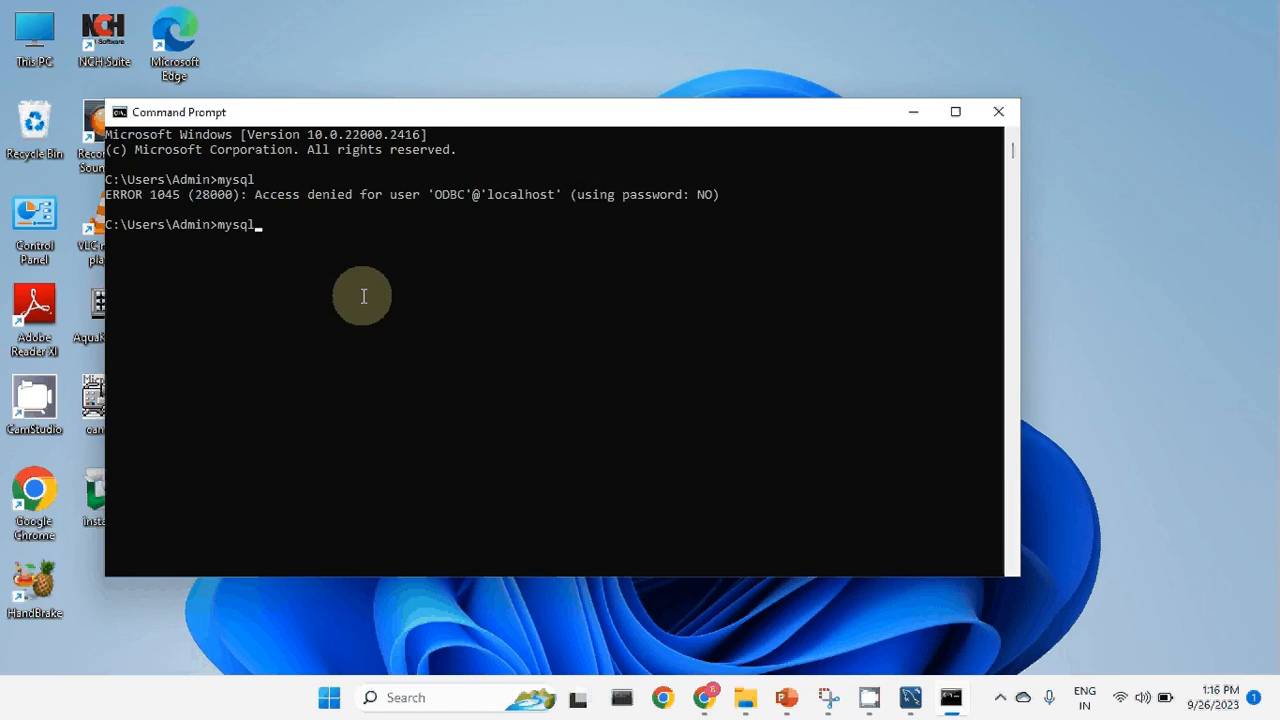
type("-")
type("u rr")
type("o")
key("BackSpace")
key("BackSpace")
type("root -p")
key("Return")
type("root")
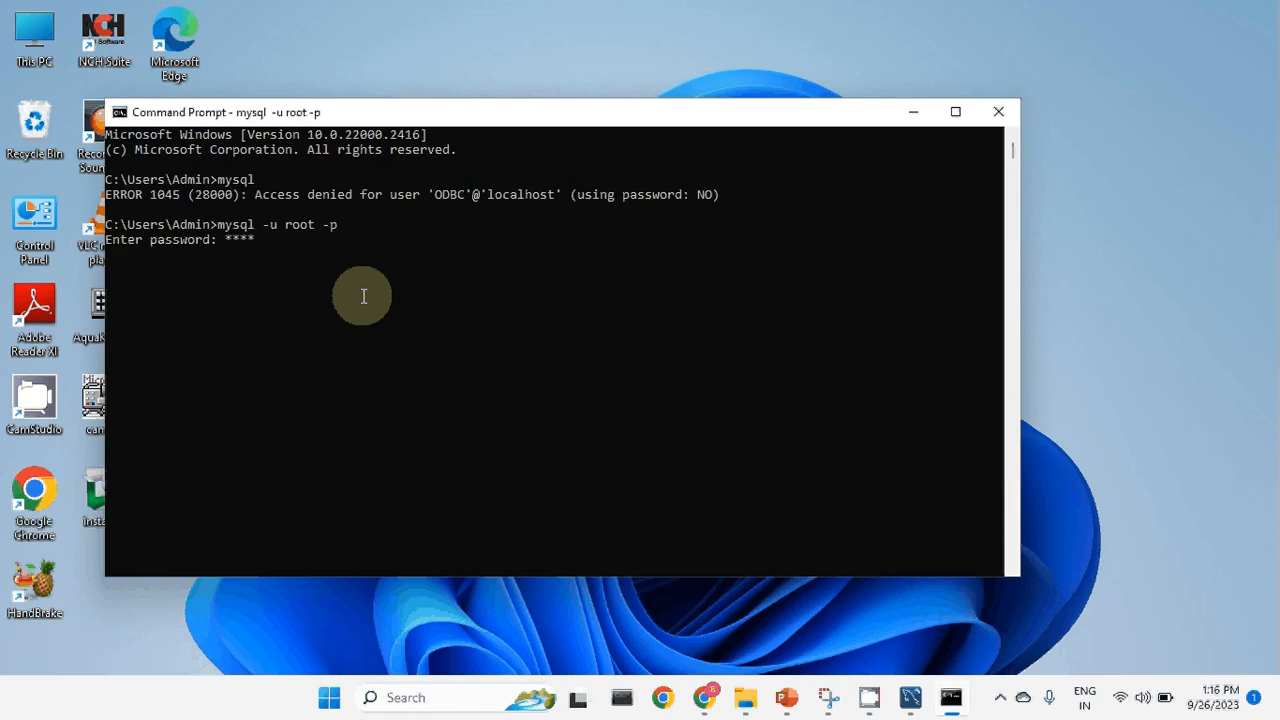
key("Return")
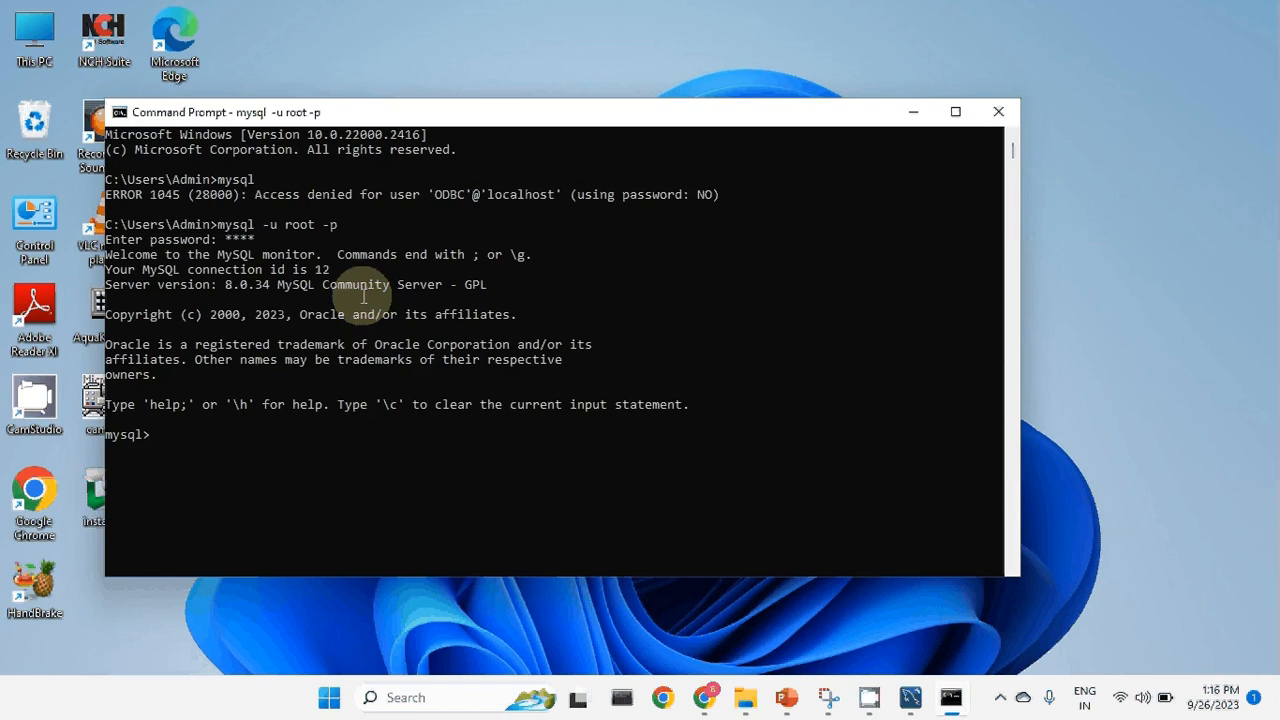
scroll(350, 330, "up", 3)
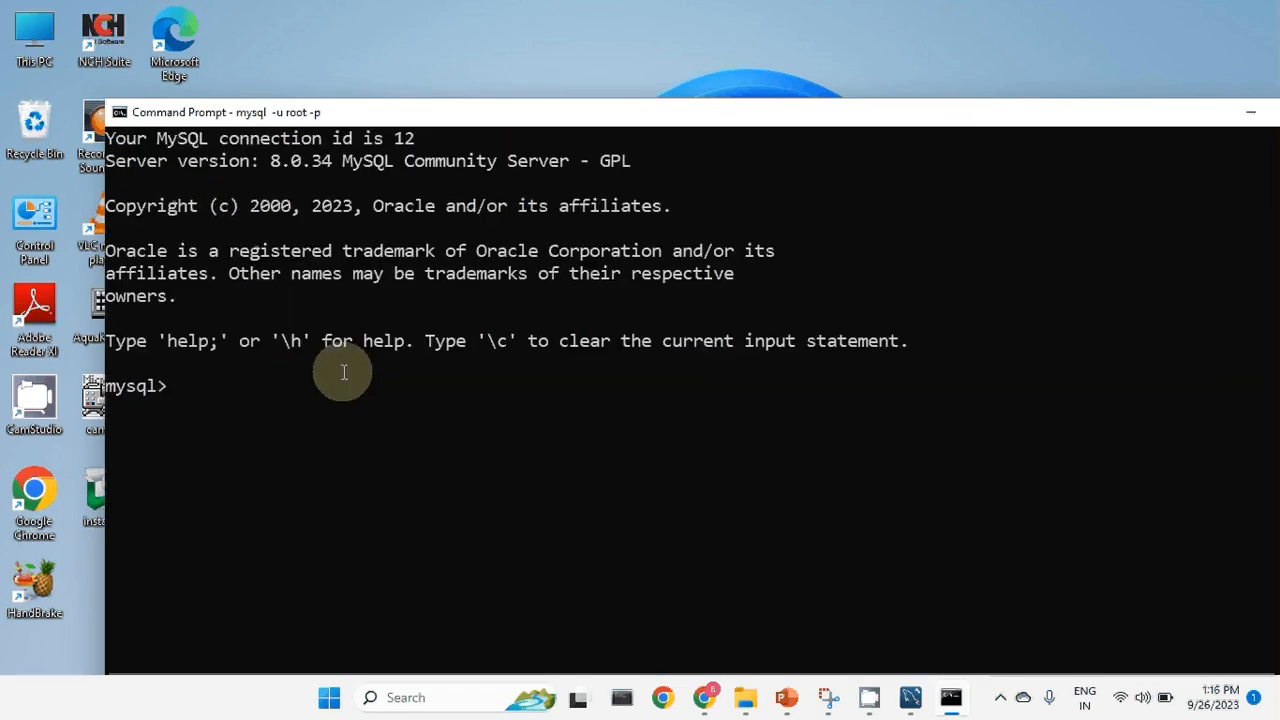
List the existing databases and create the test_db database.
scroll(343, 372, "down", 2)
type("show")
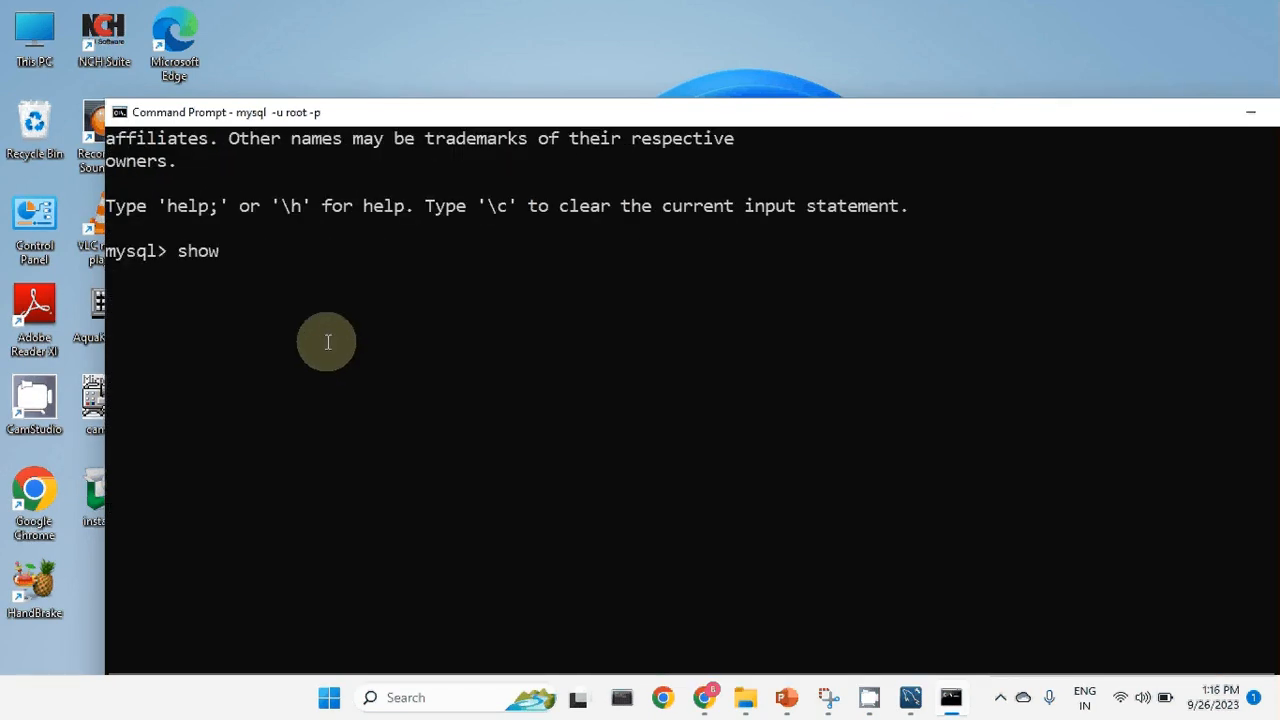
type(" databases")
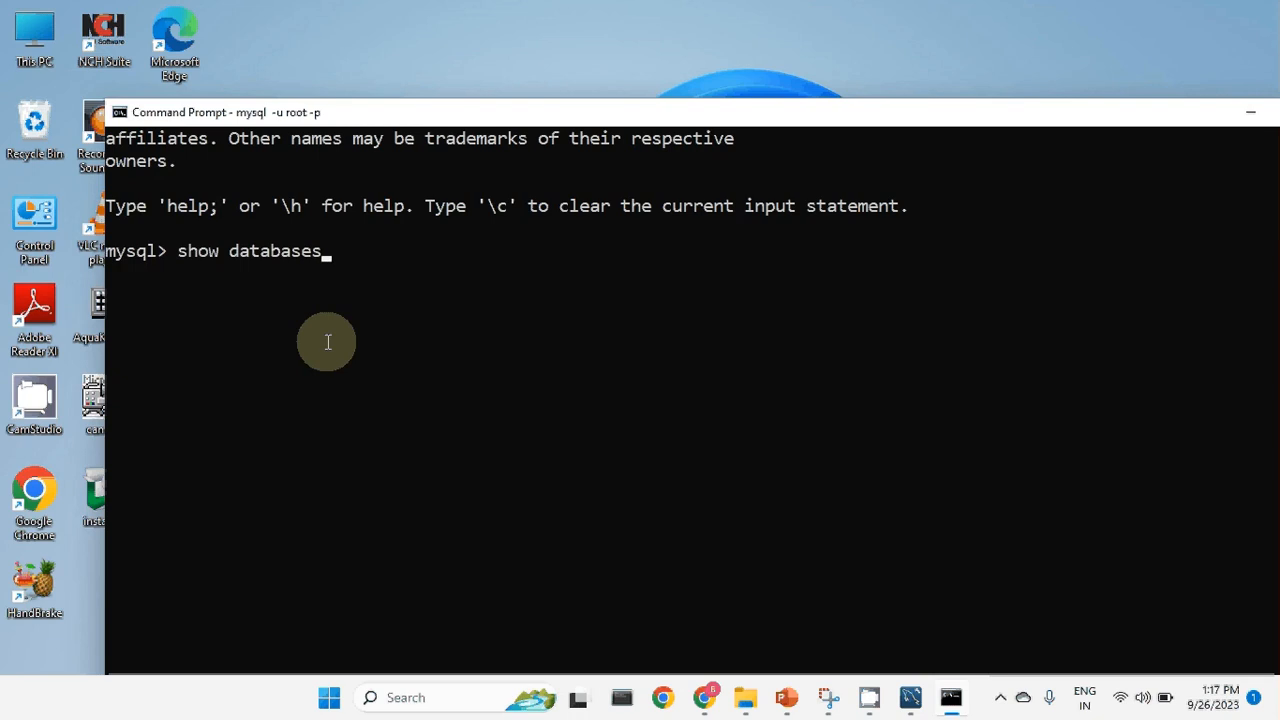
type(";")
key("Return")
type("cr")
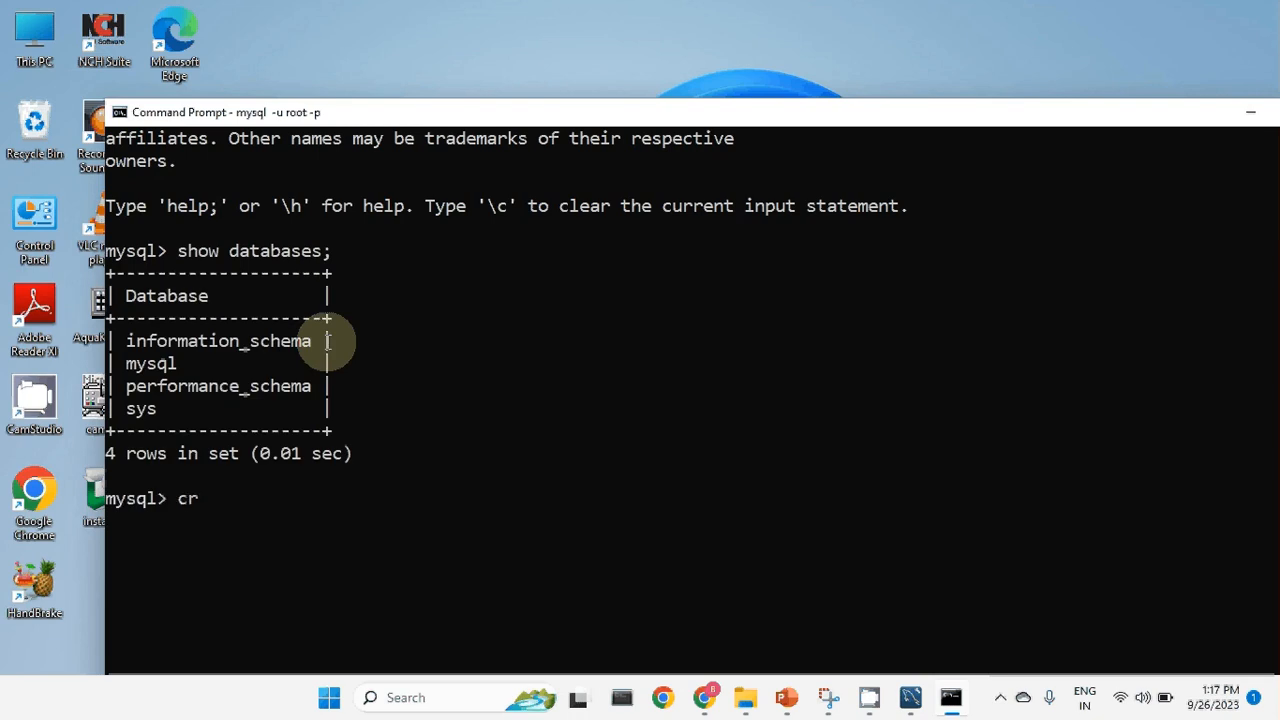
type("eate database ")
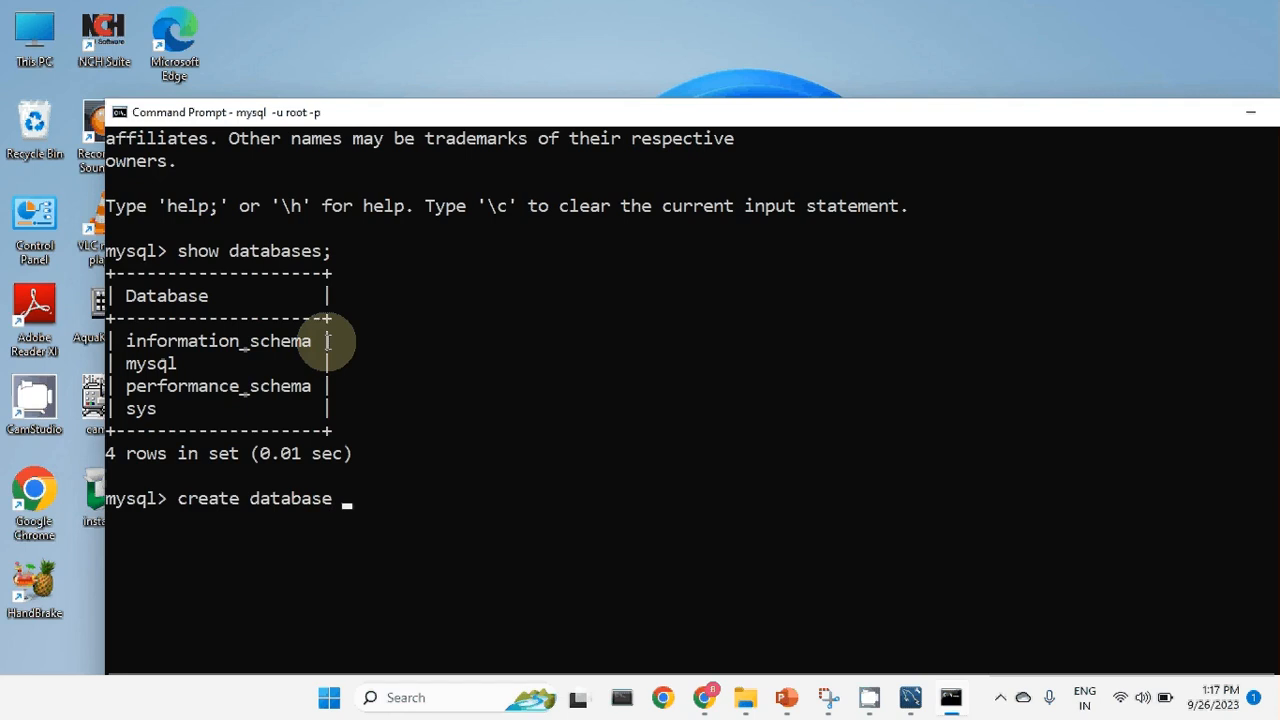
type("test_db;")
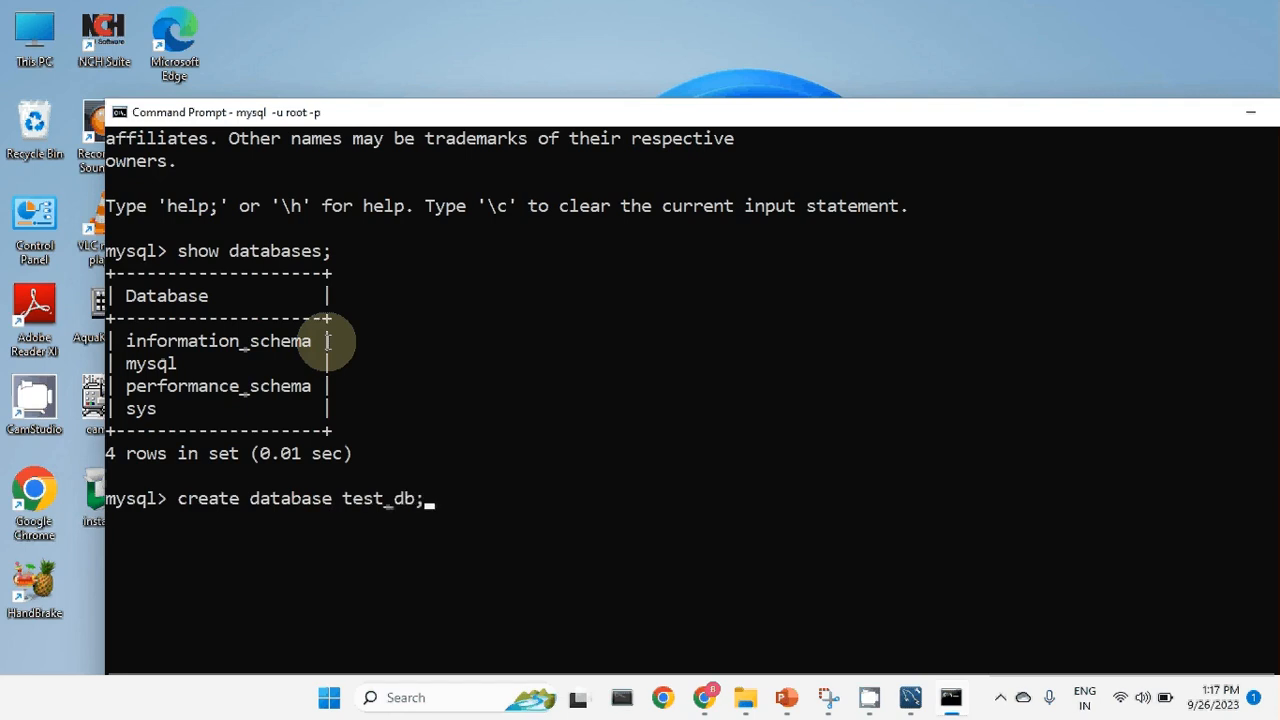
key("Return")
Switch to test_db and confirm with show tables that it holds no tables.
type("use ")
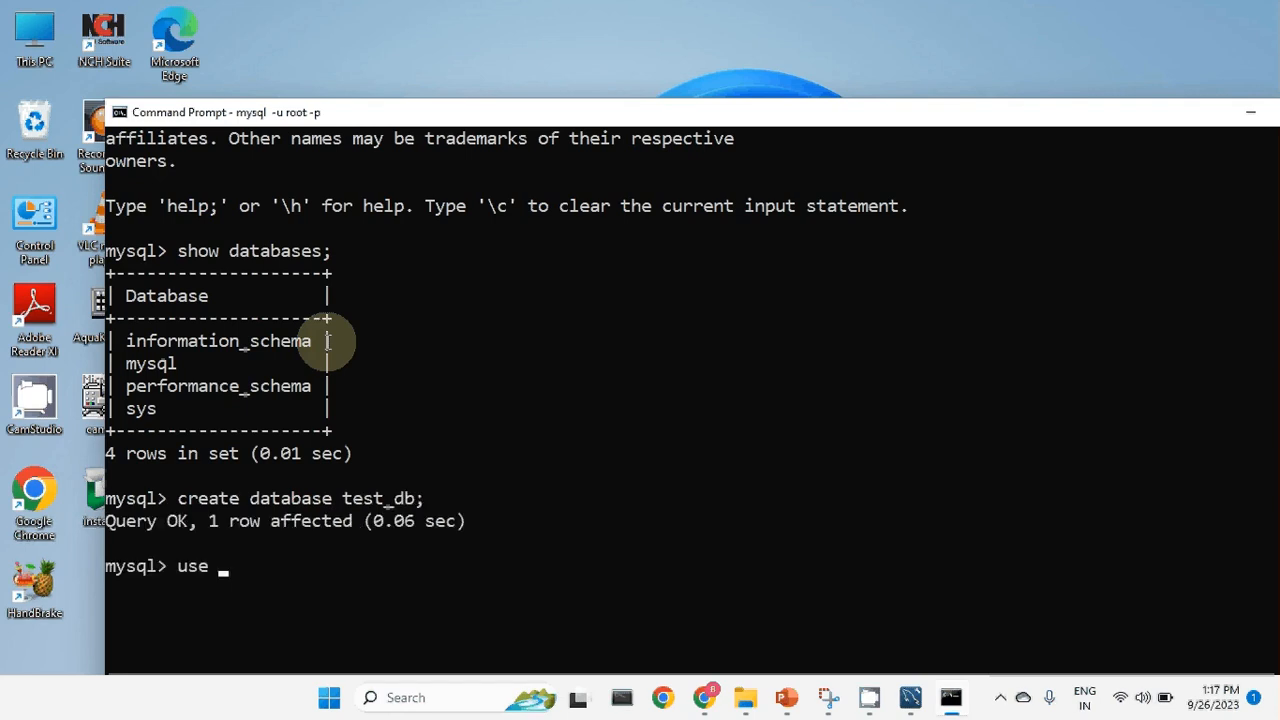
type("test_db;")
key("Return")
type("cls")
key("Return")
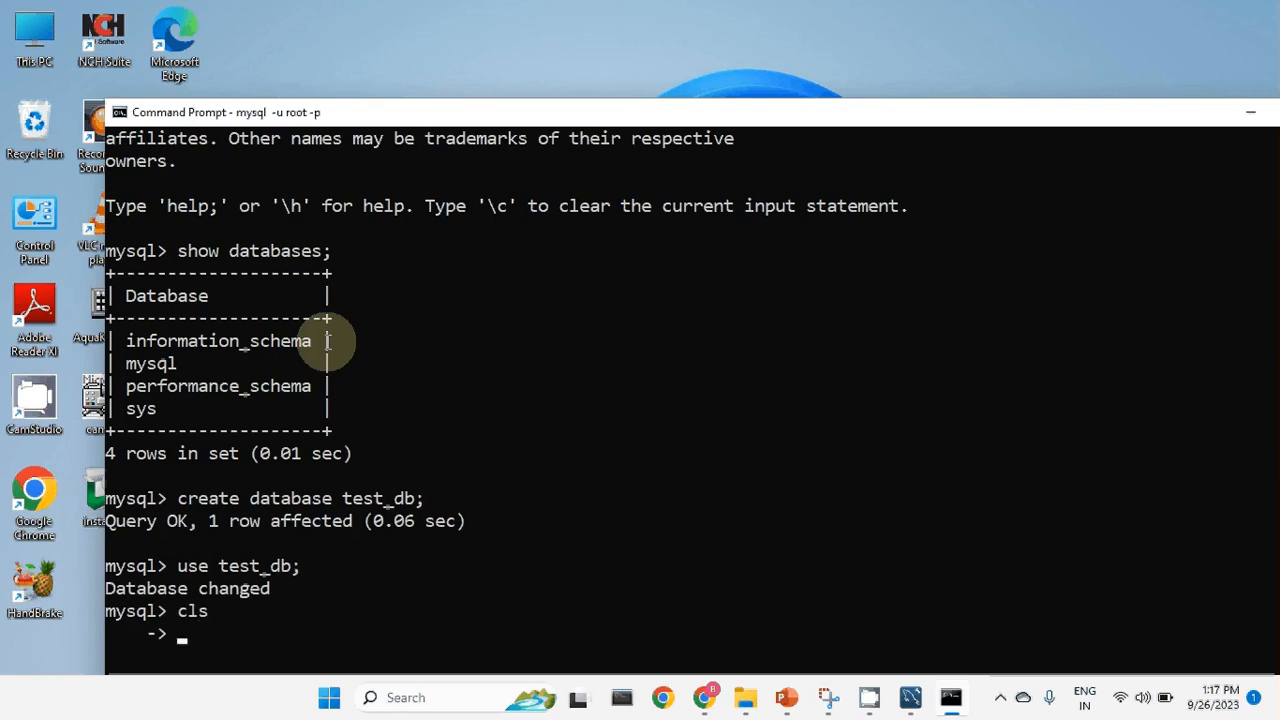
type(";")
key("Return")
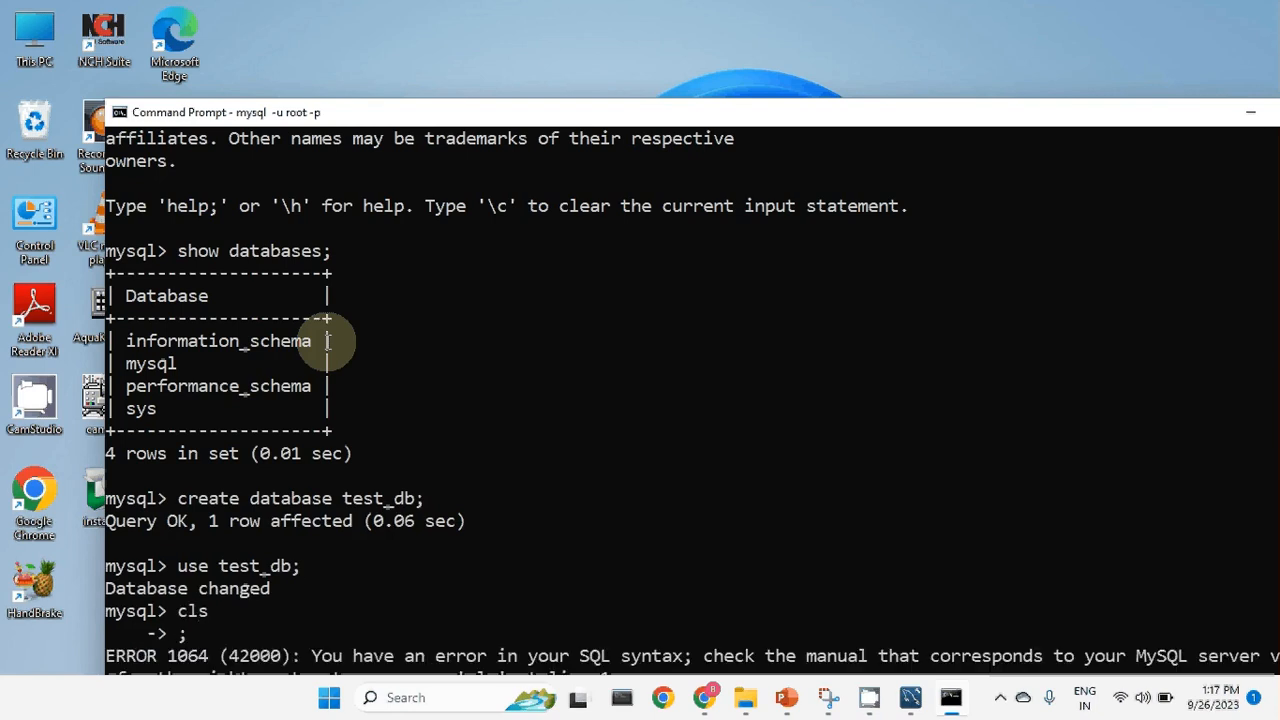
scroll(534, 223, "down", 7)
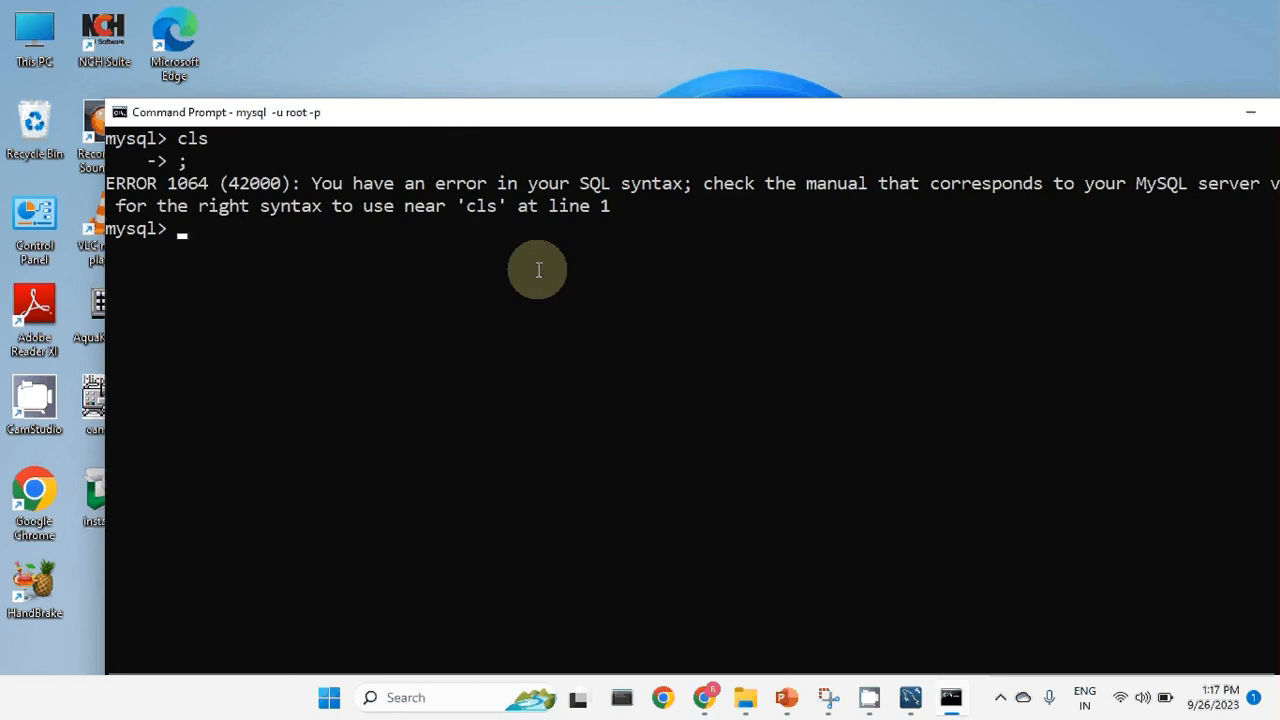
type("show table")
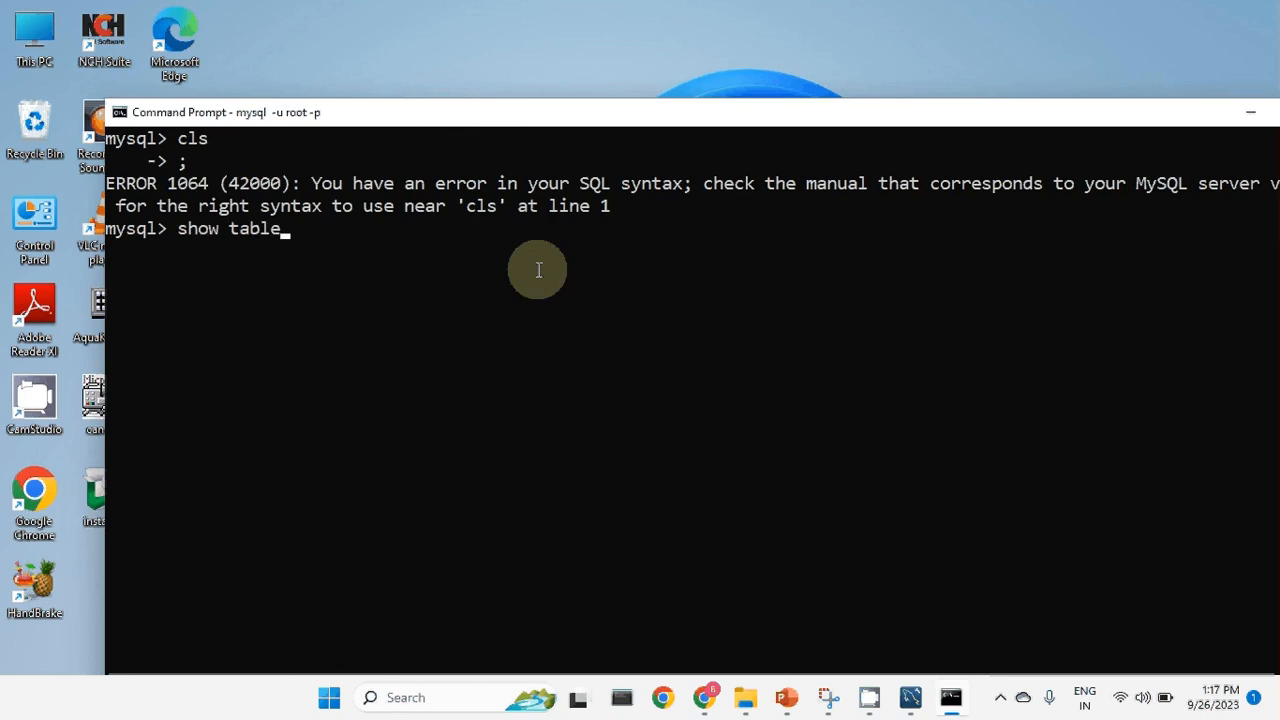
type("s;")
key("Return")
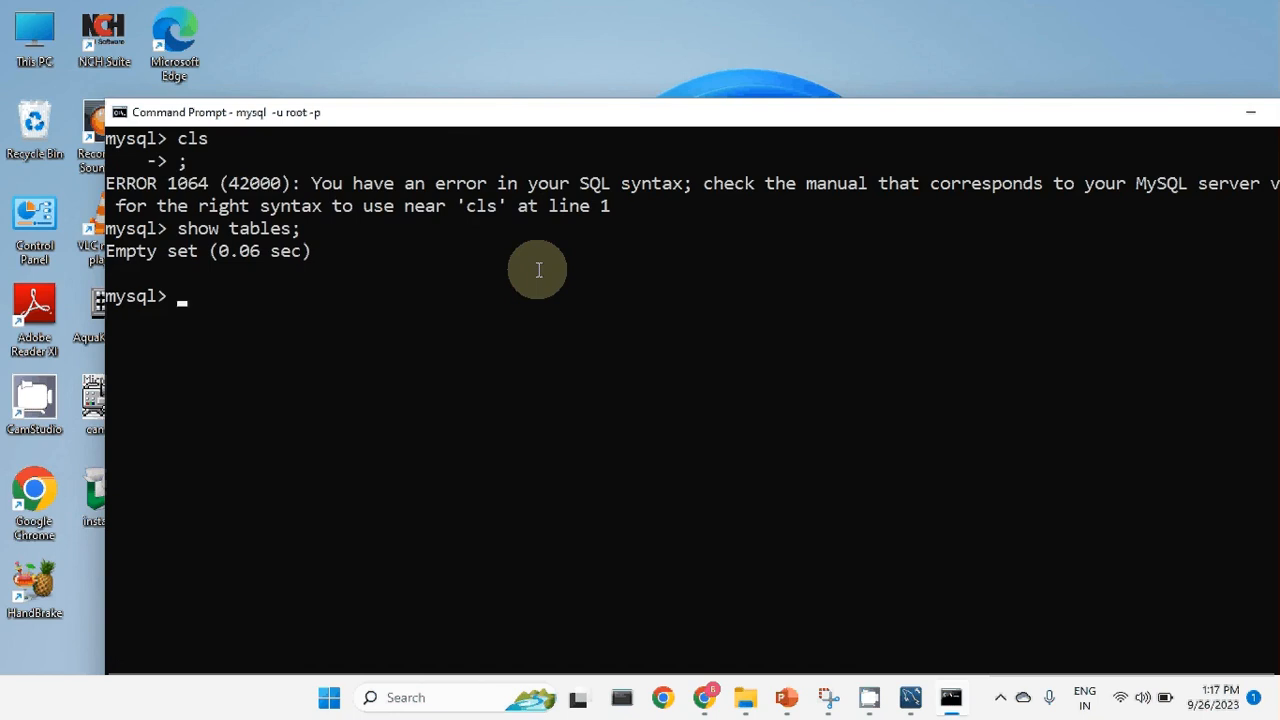
Exit the MySQL monitor and move the Command Prompt window to the left.
type("exit")
key("Return")
scroll(538, 270, "up", 6)
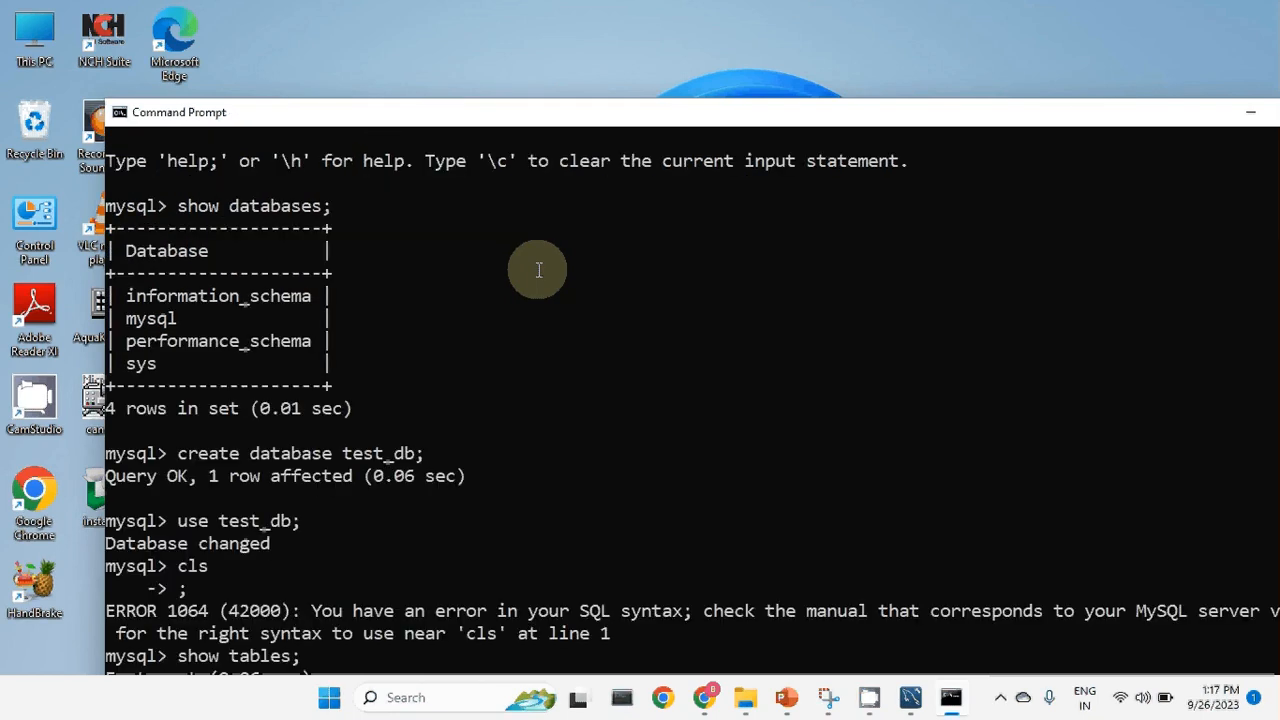
scroll(538, 270, "down", 7)
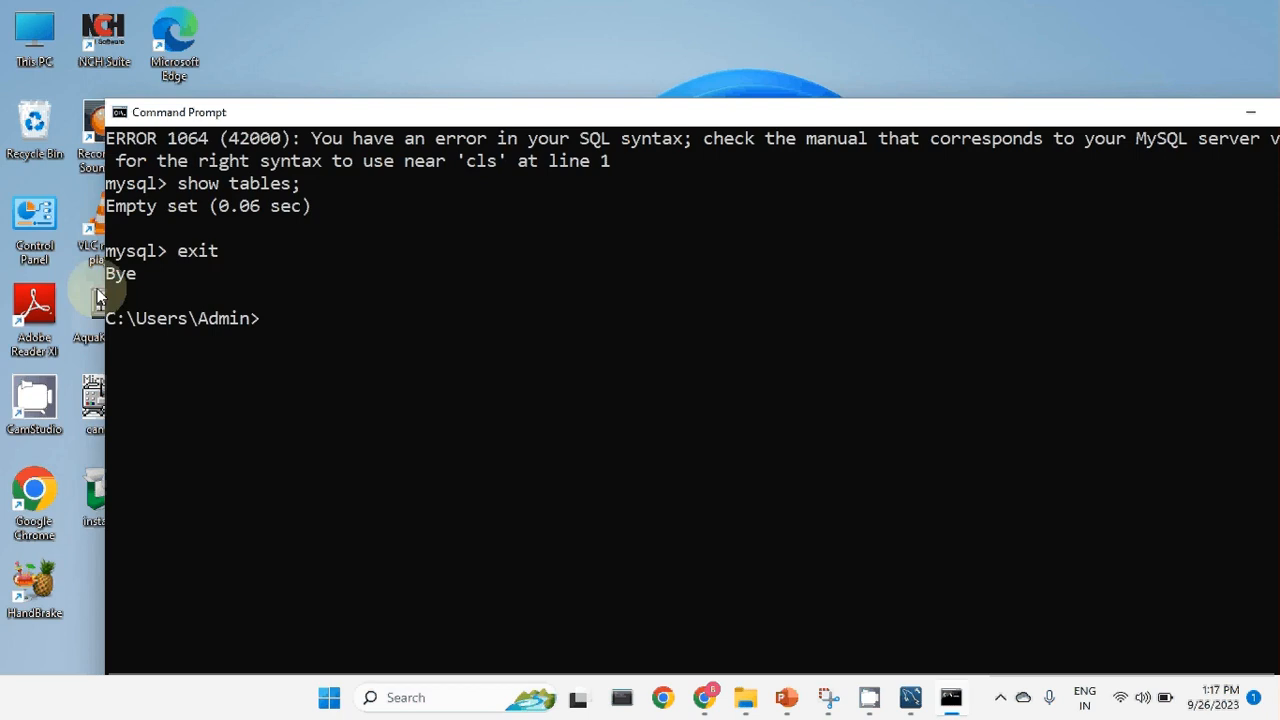
left_click_drag(1109, 120, 849, 120)
Minimise Command Prompt and launch MySQL Workbench 8.0 CE from a 'mysql' search.
left_click(1000, 118)
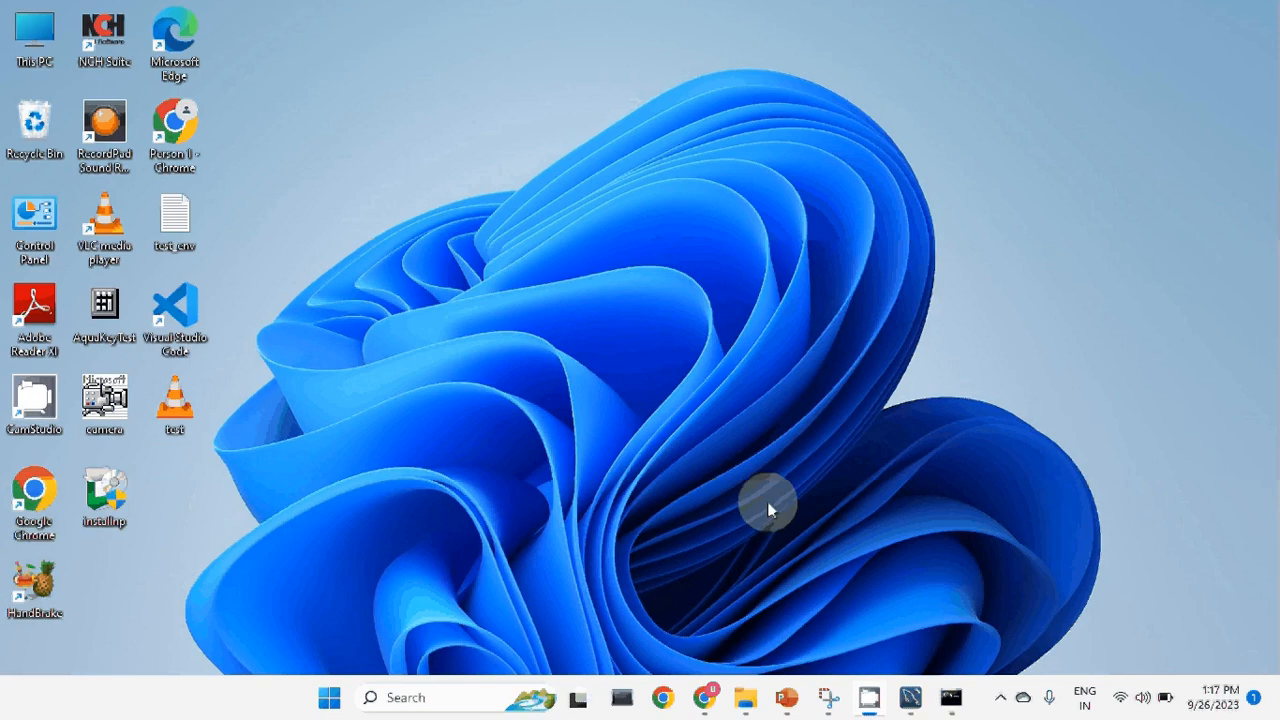
left_click(924, 705)
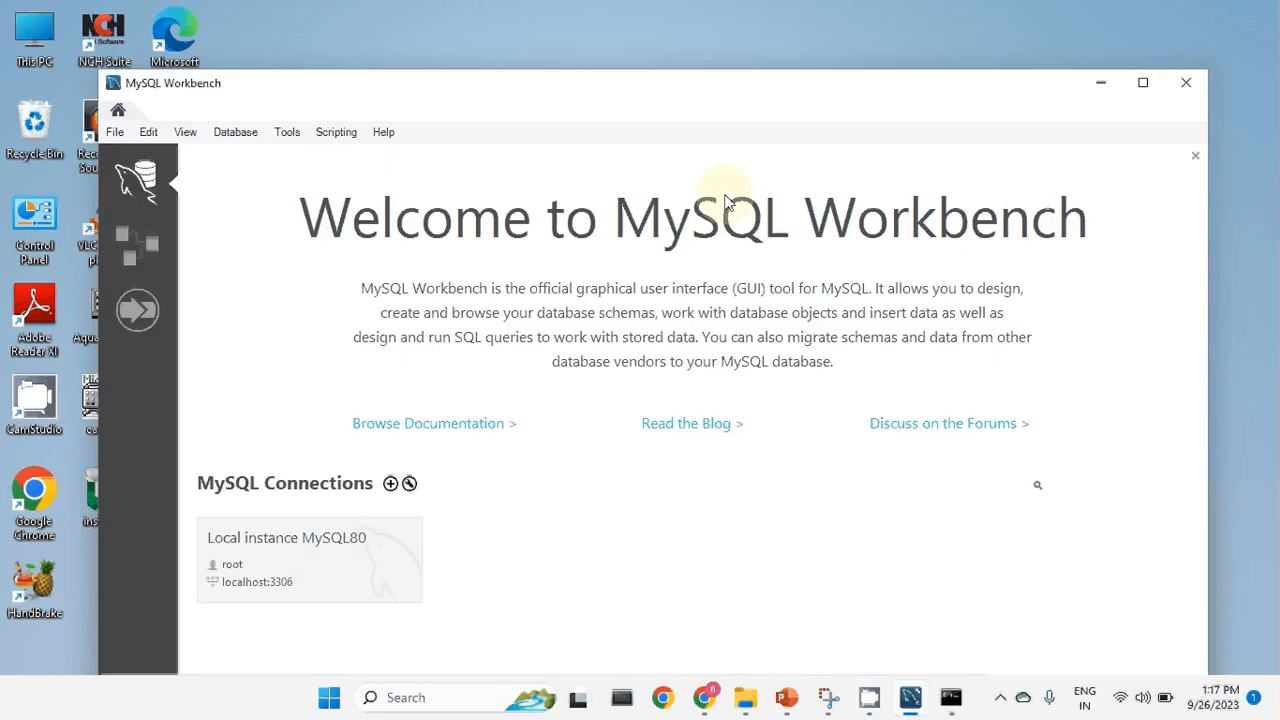
left_click(1185, 80)
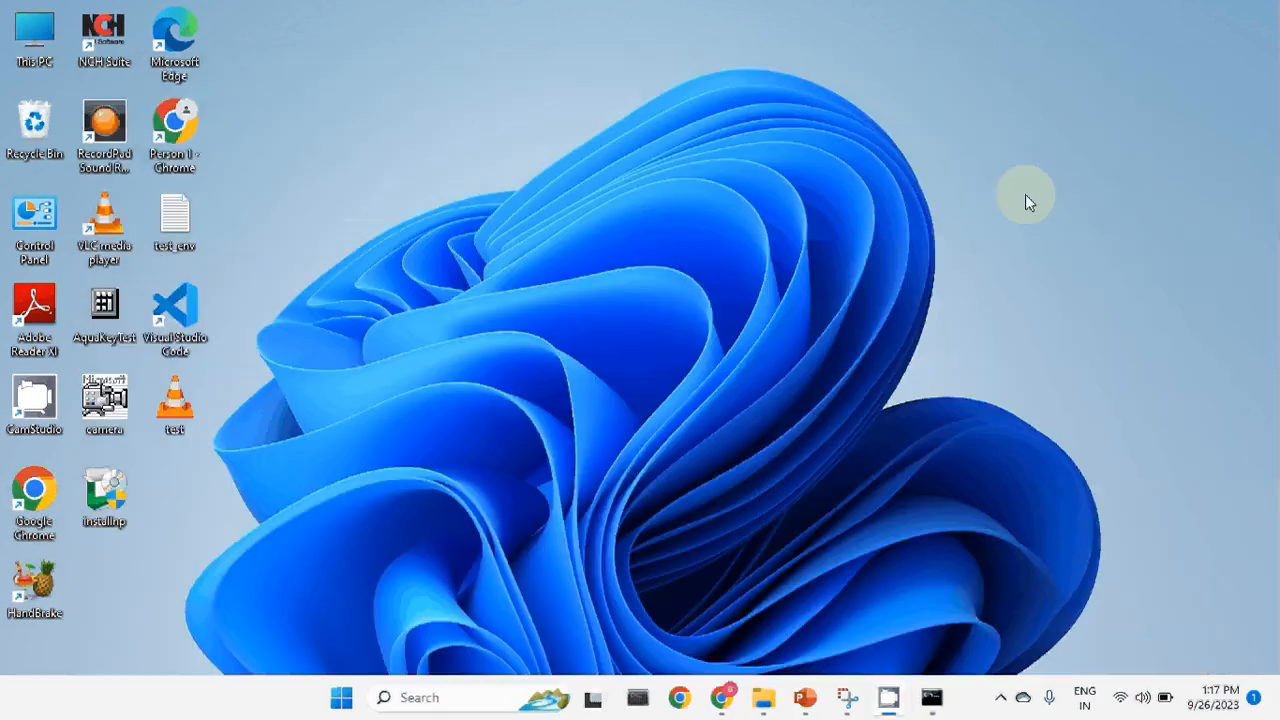
left_click(459, 705)
type("mysq")
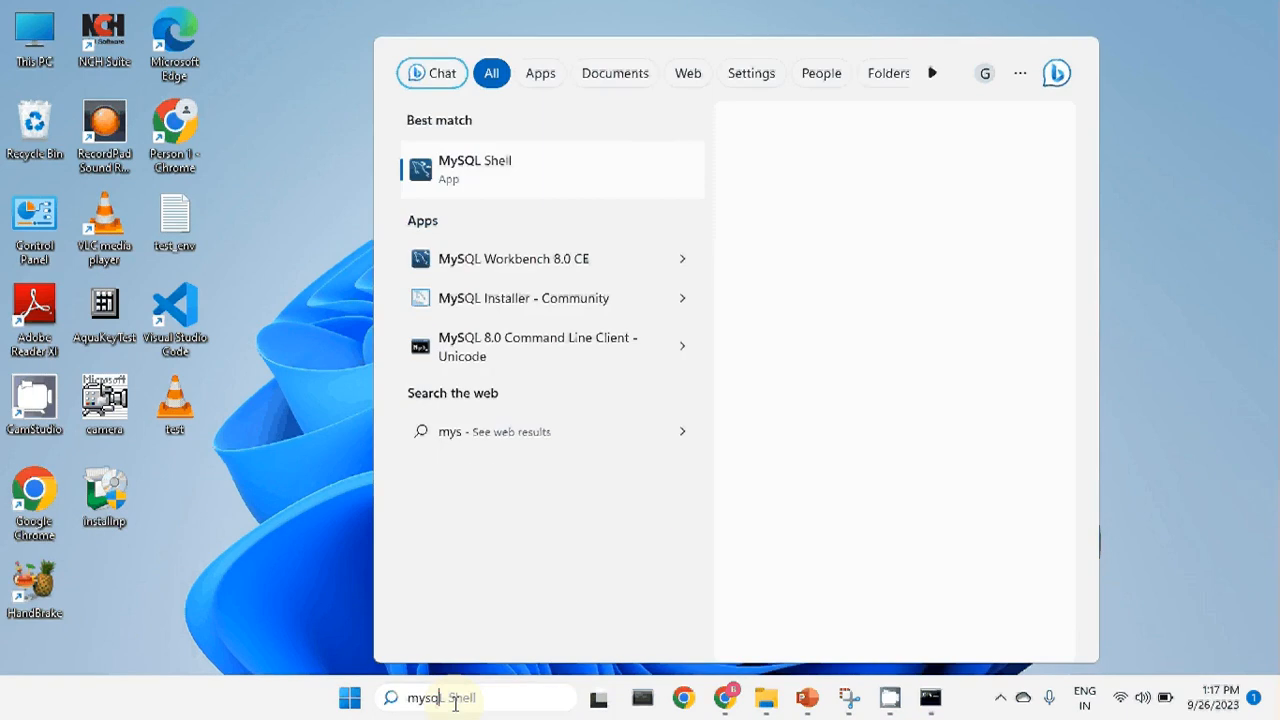
type("l")
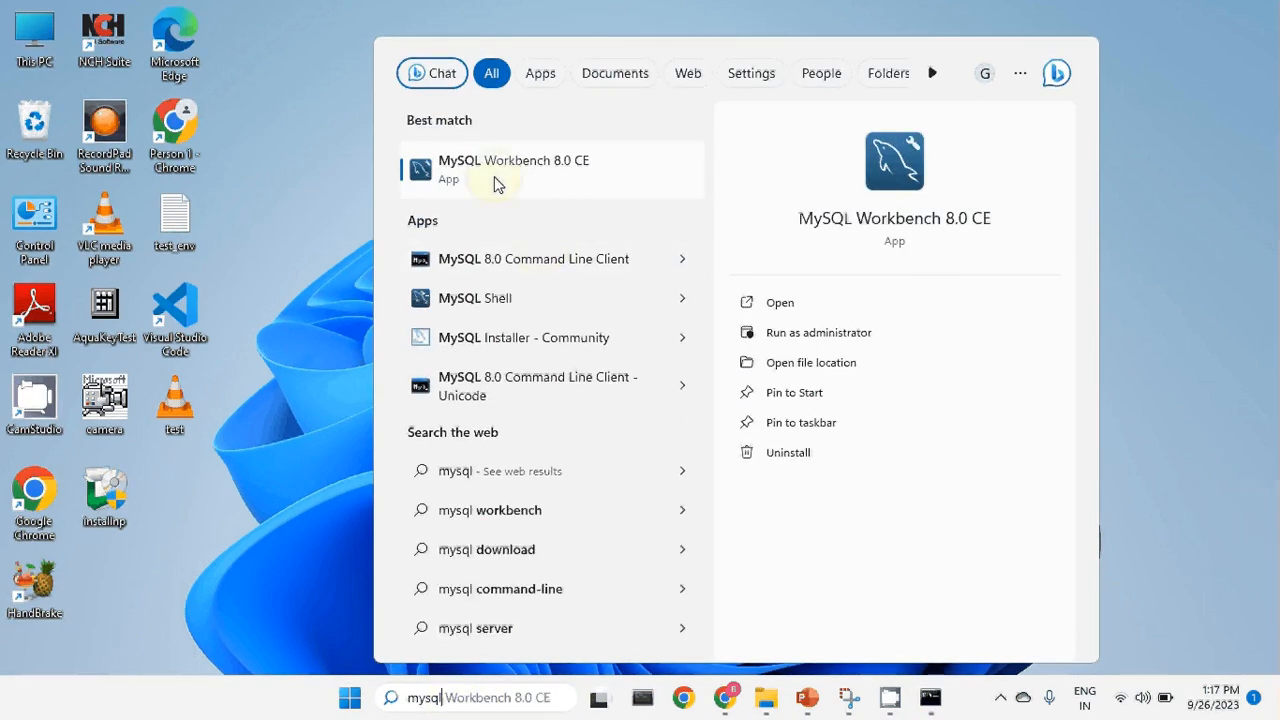
left_click(548, 172)
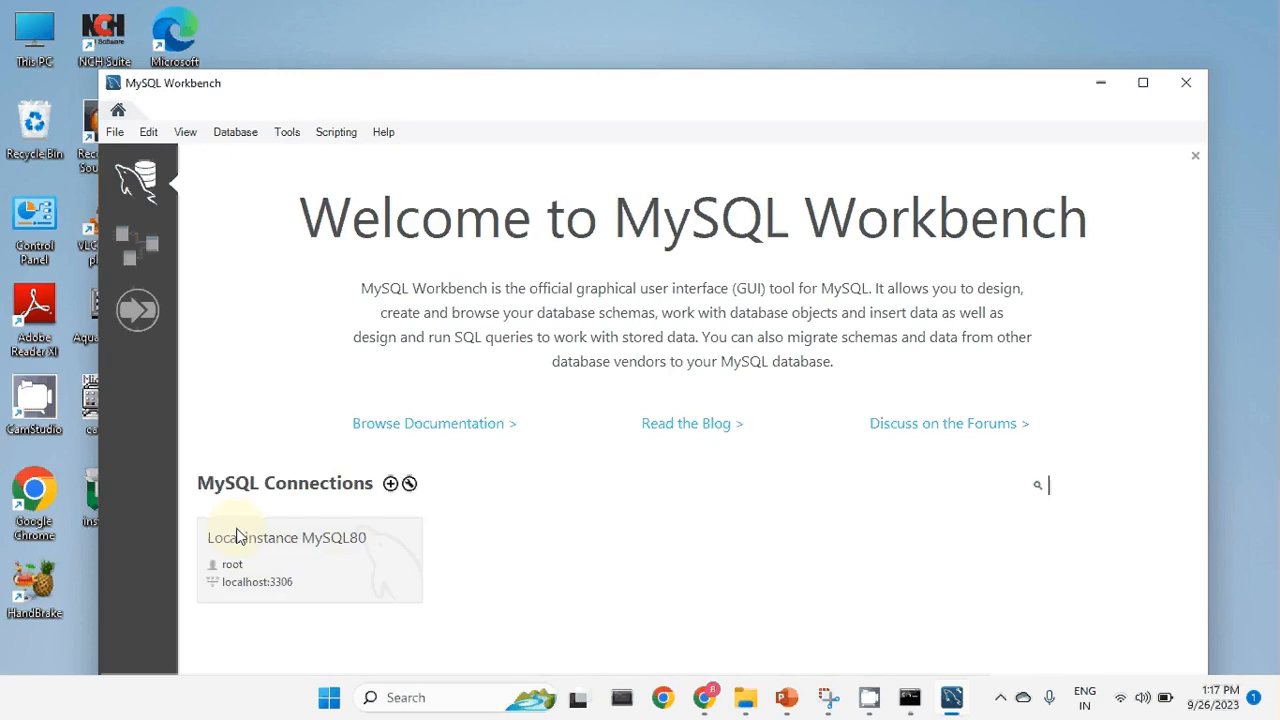
Delete all saved connections, including Local instance MySQL80, from the Workbench welcome screen.
right_click(389, 555)
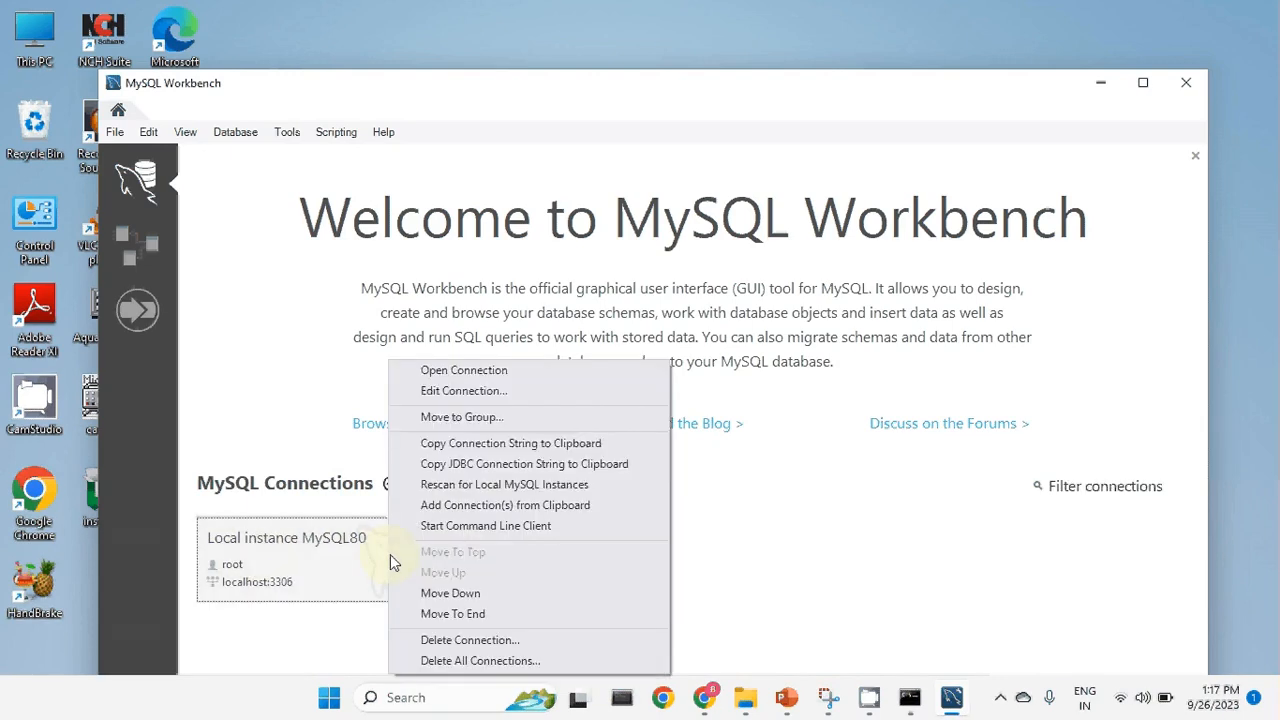
left_click(458, 661)
left_click(676, 356)
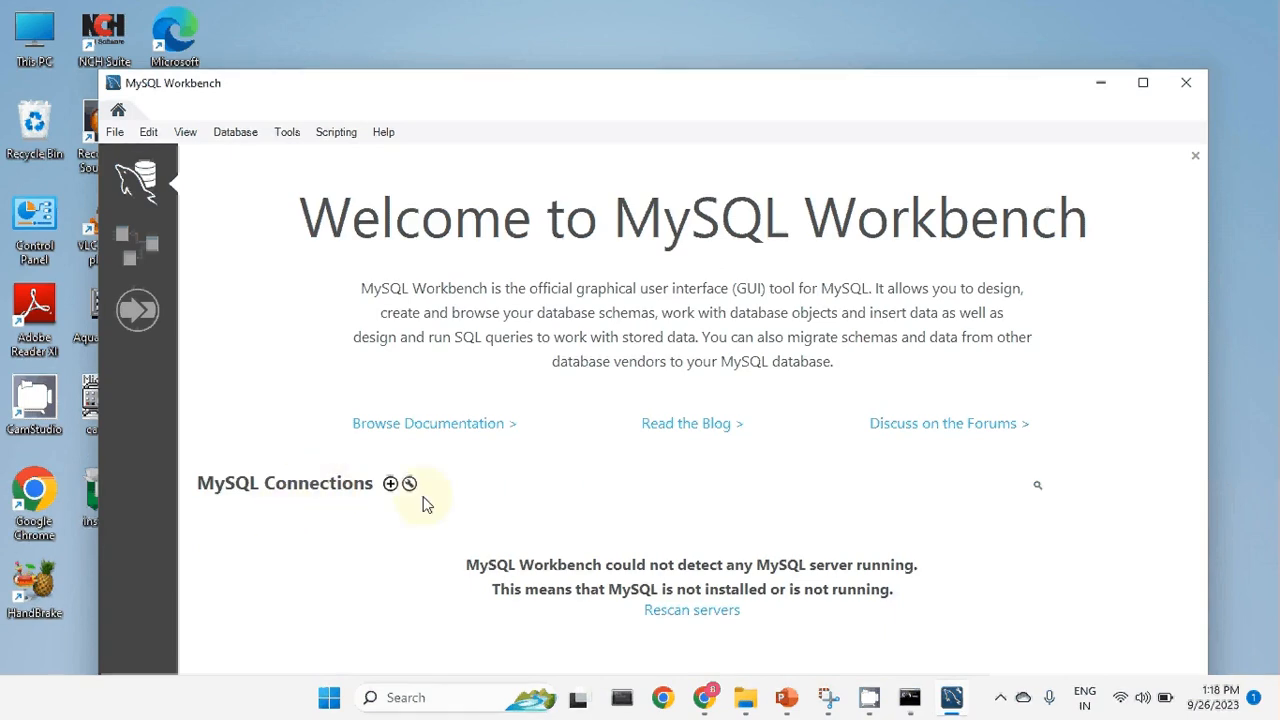
Create a new connection named con to 127.0.0.1:3306 as root and open Store in Vault.
left_click(391, 484)
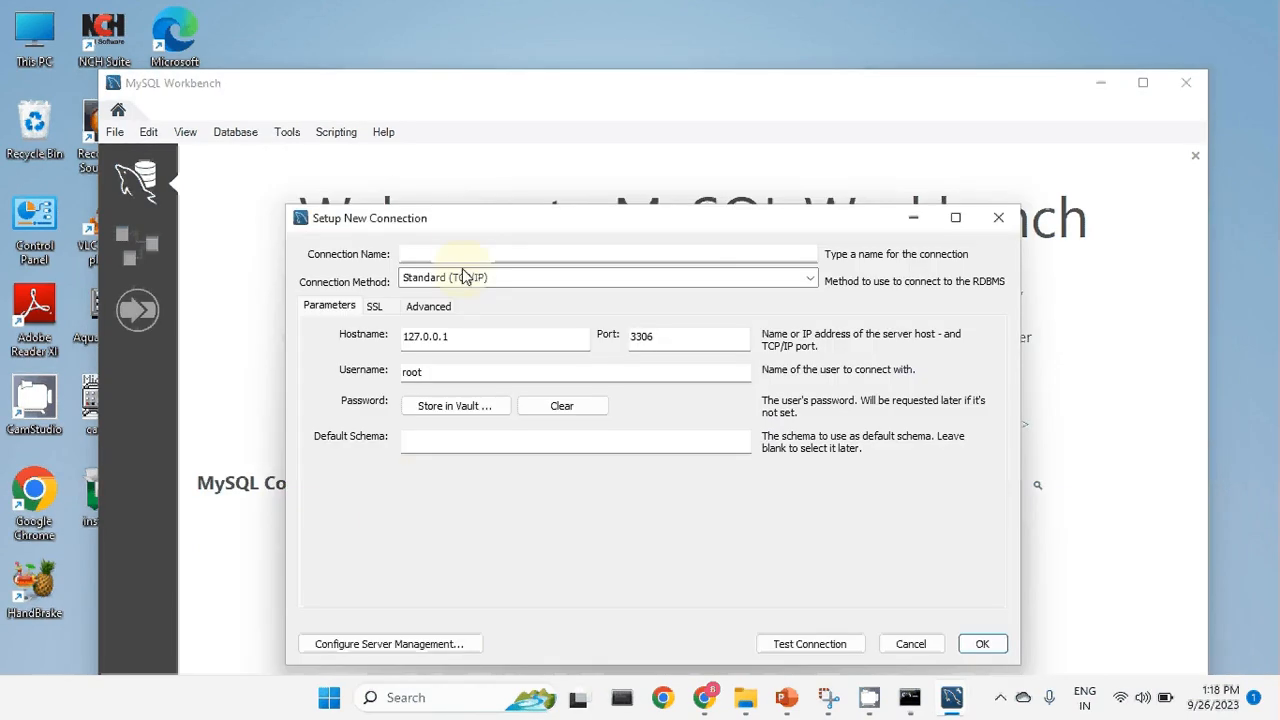
left_click(460, 253)
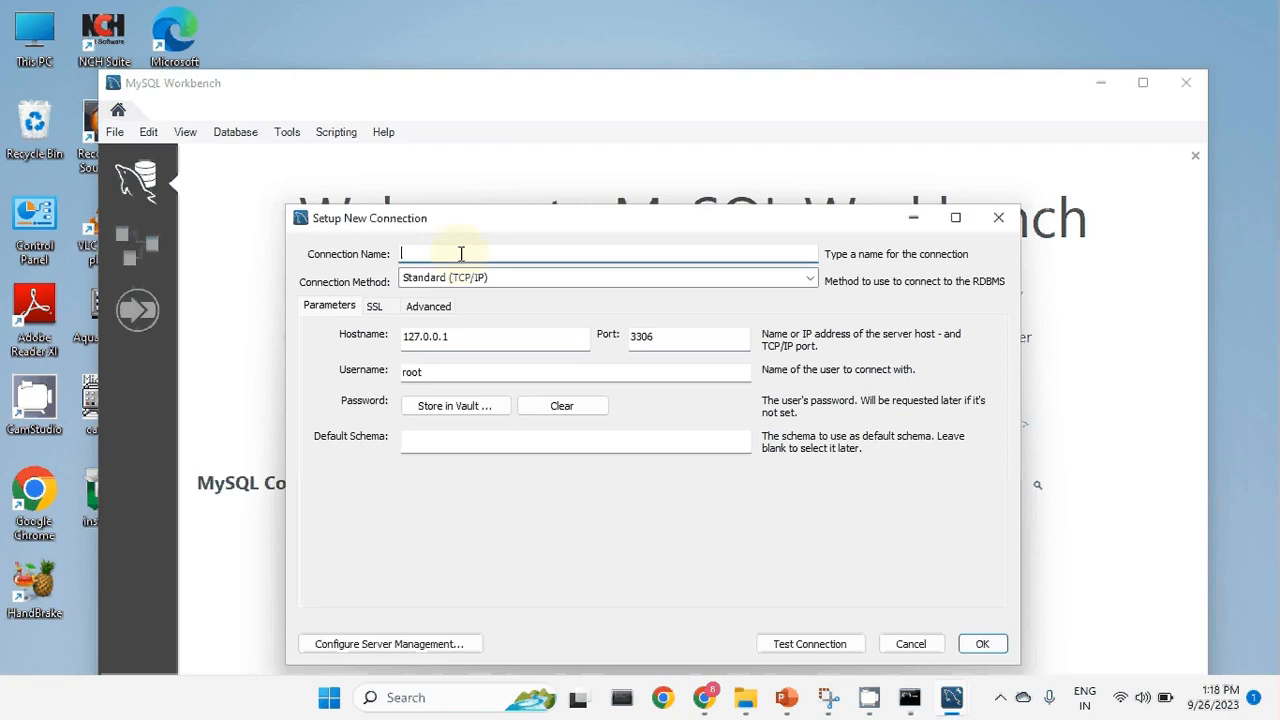
type("Local")
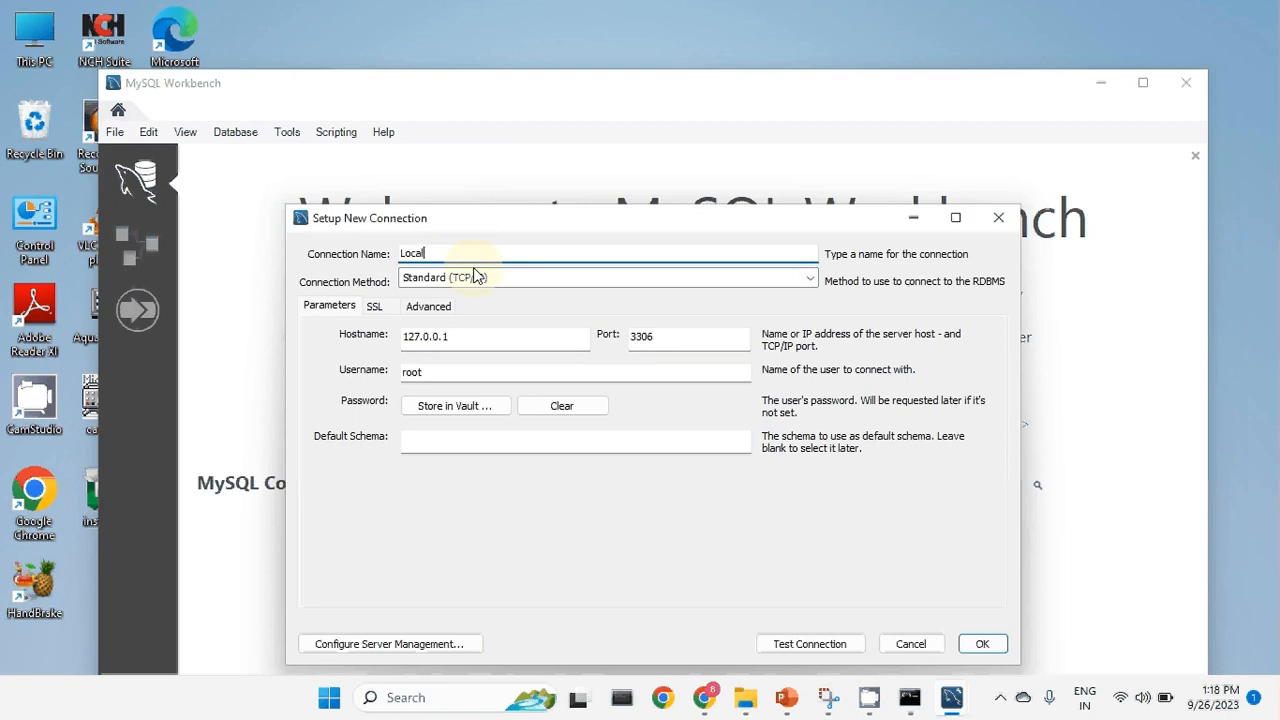
type("host")
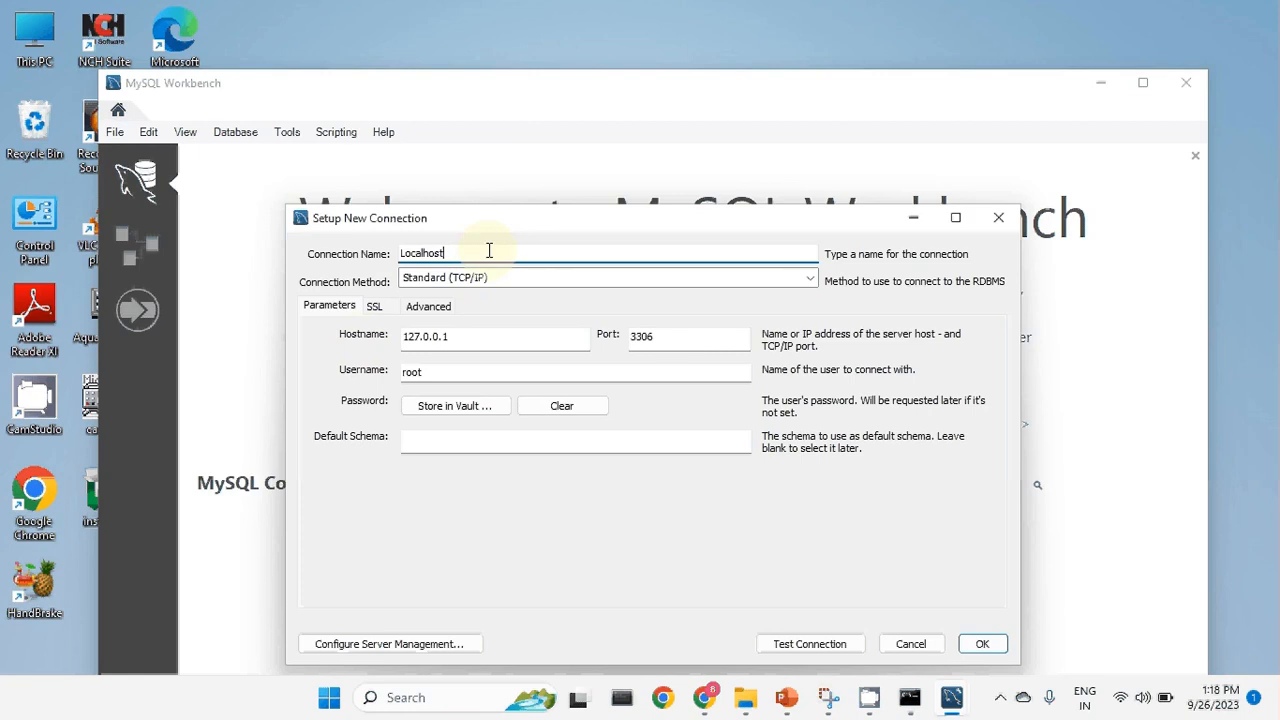
left_click_drag(489, 251, 391, 253)
type("con1")
key("BackSpace")
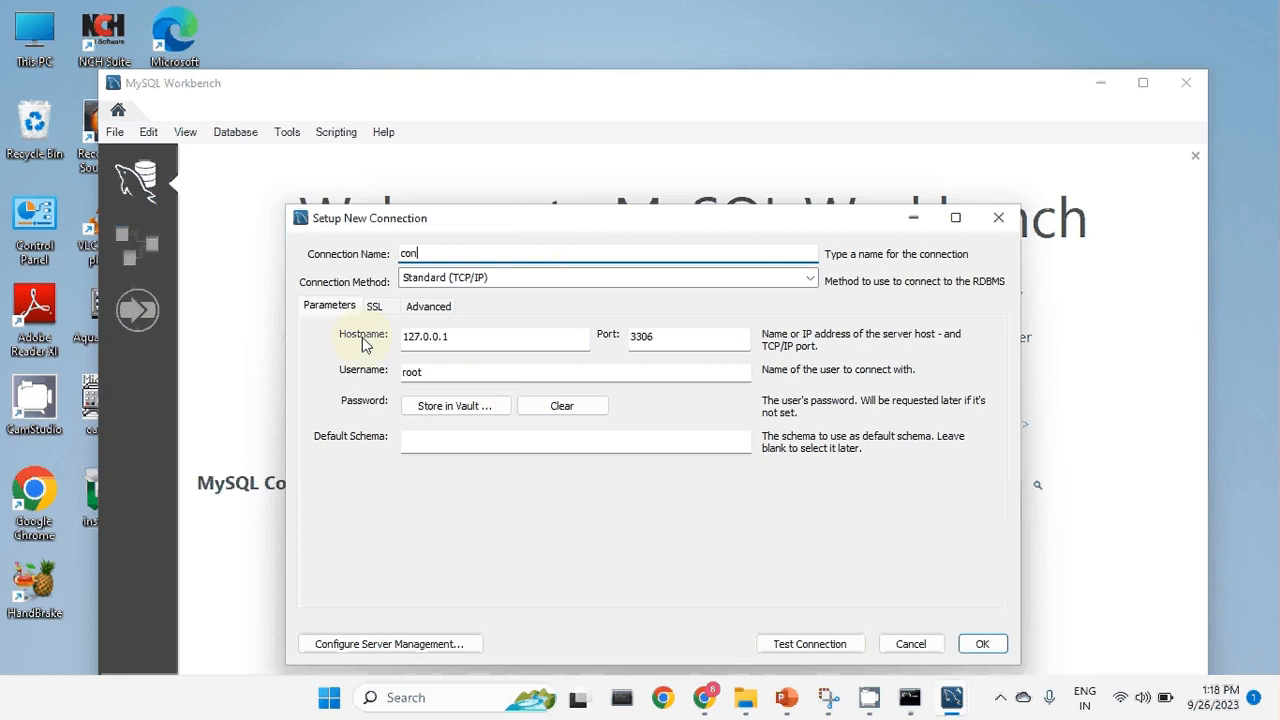
left_click_drag(457, 337, 380, 333)
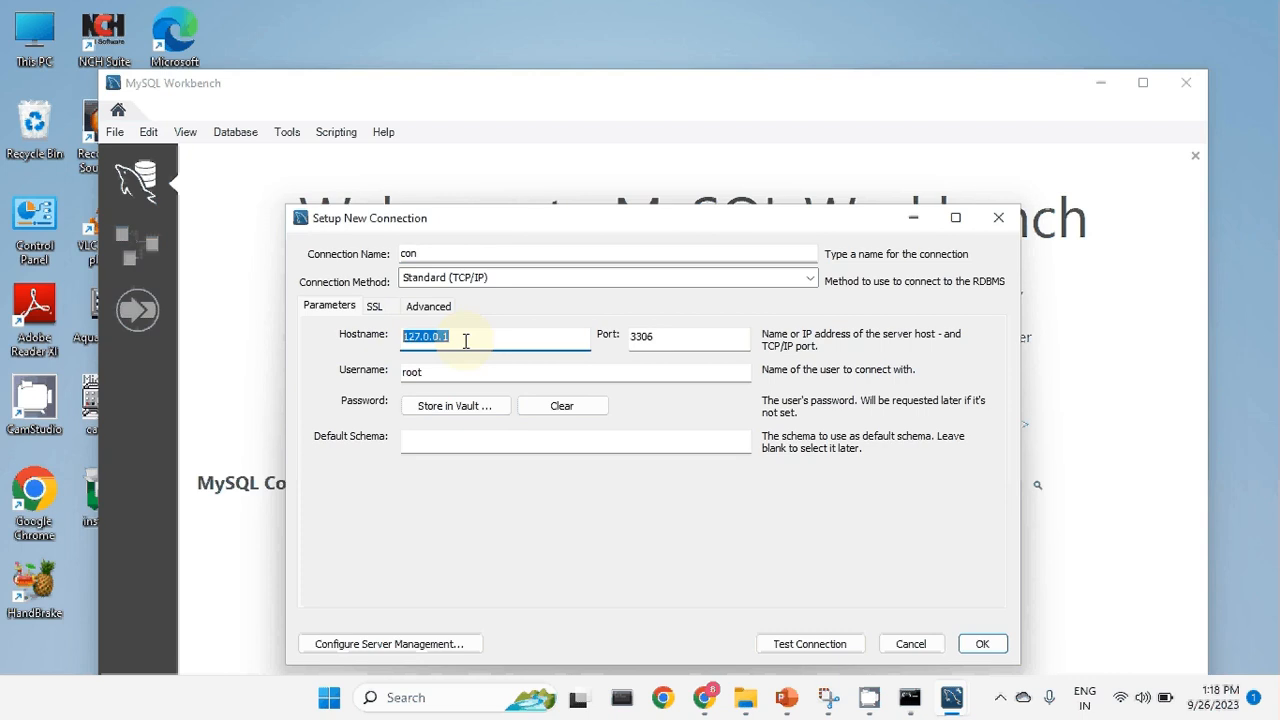
double_click(627, 336)
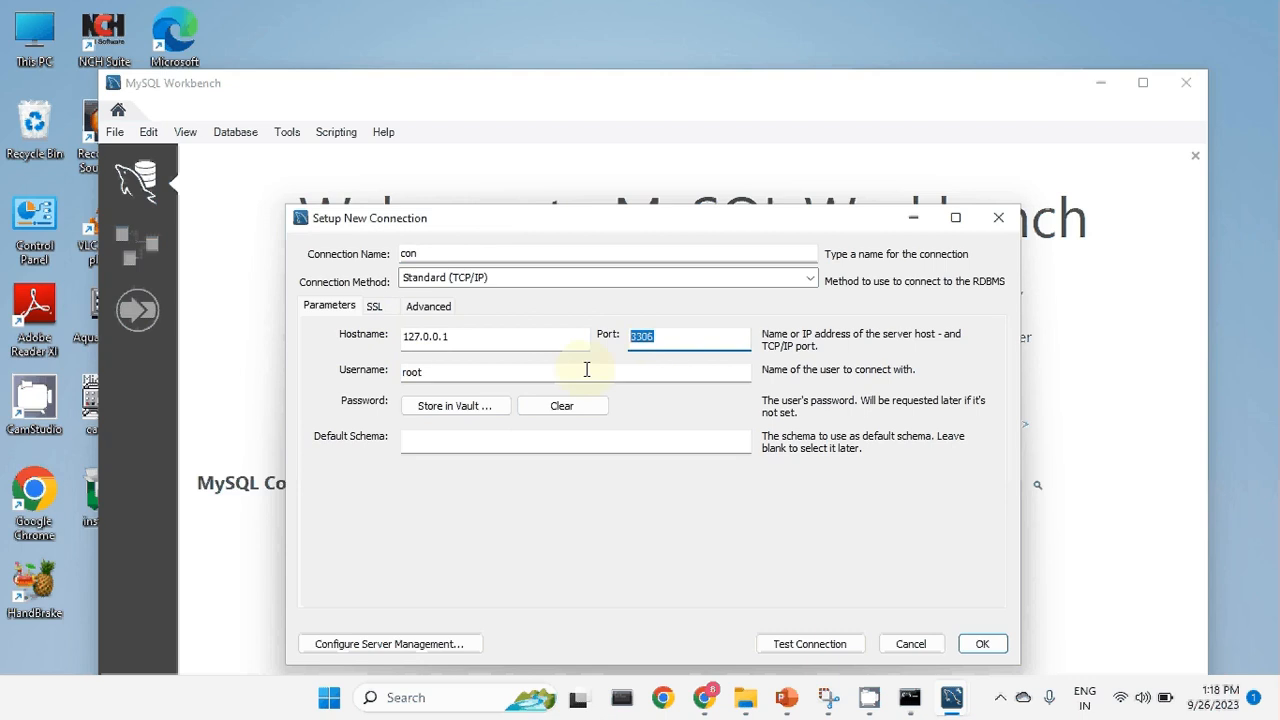
left_click(451, 406)
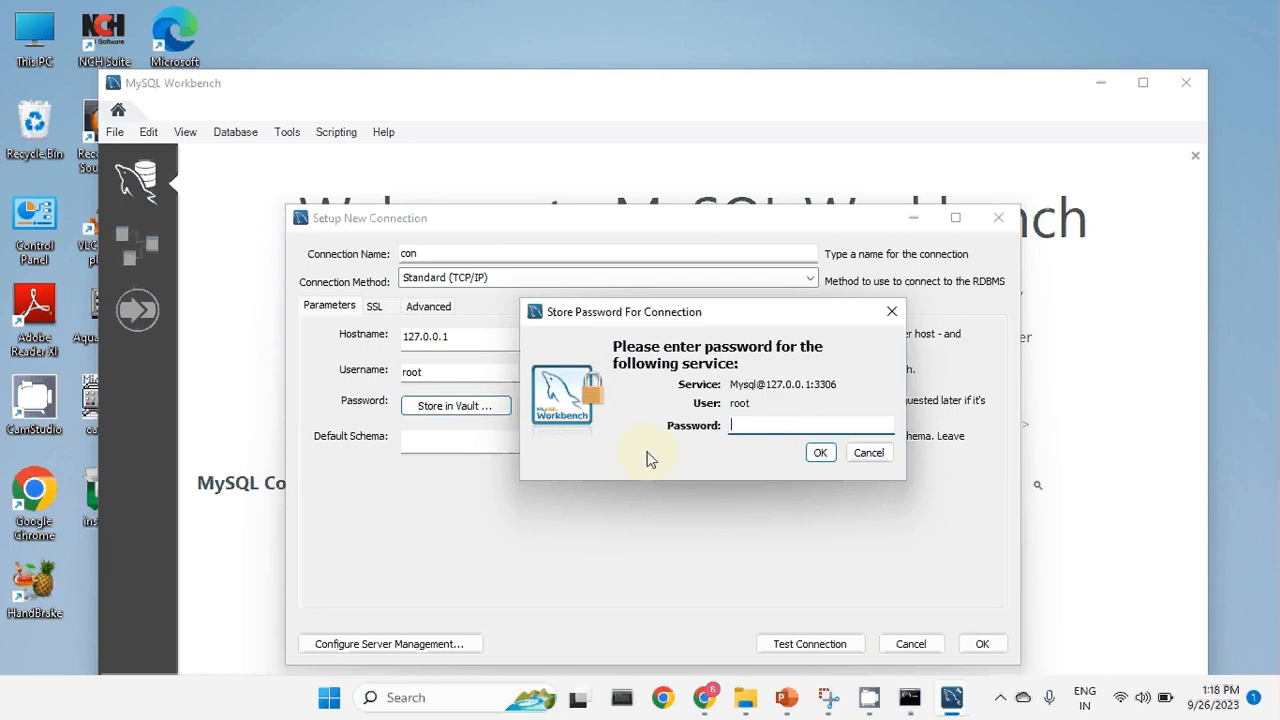
Skip storing the password, test con successfully with the root password, and save the connection.
left_click(866, 452)
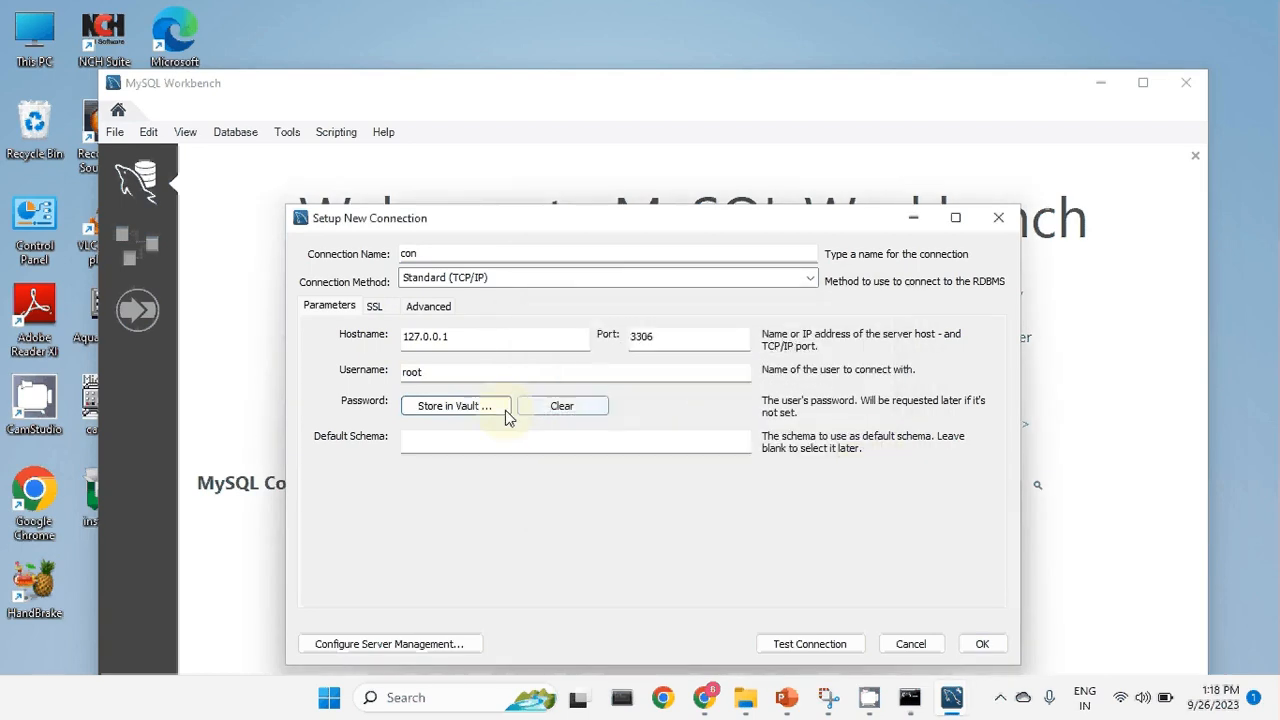
left_click(480, 440)
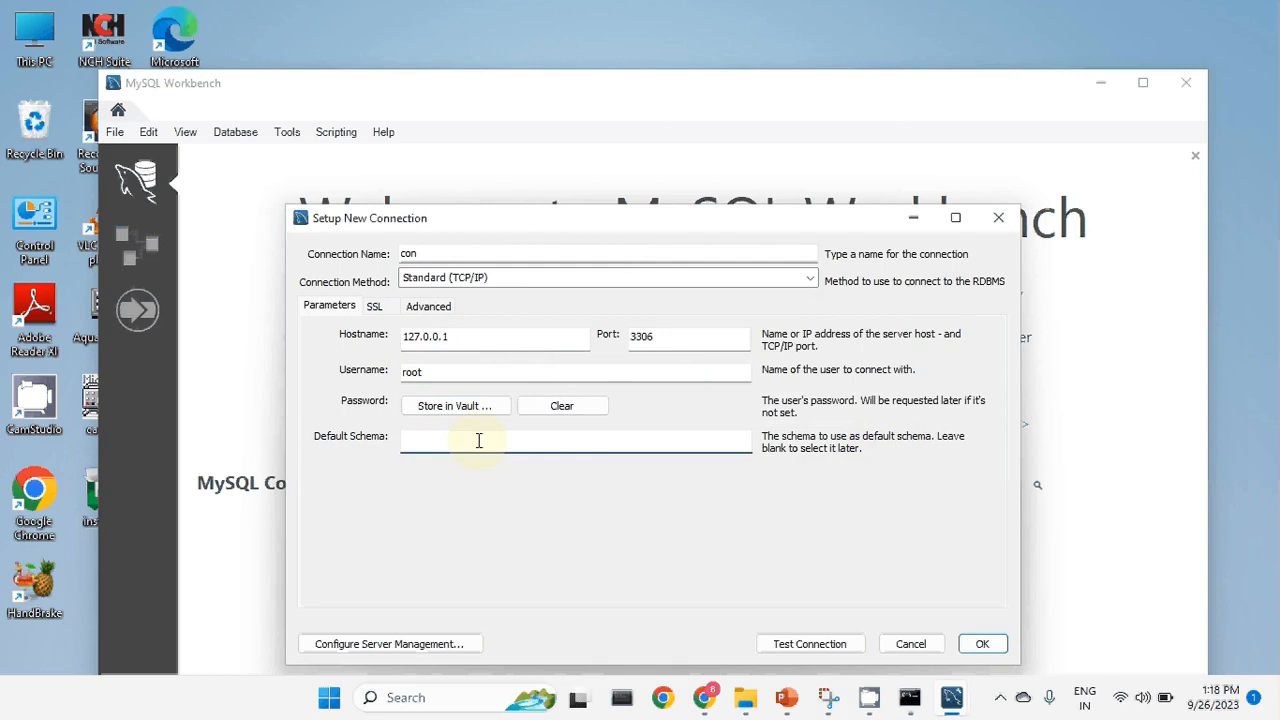
left_click(810, 642)
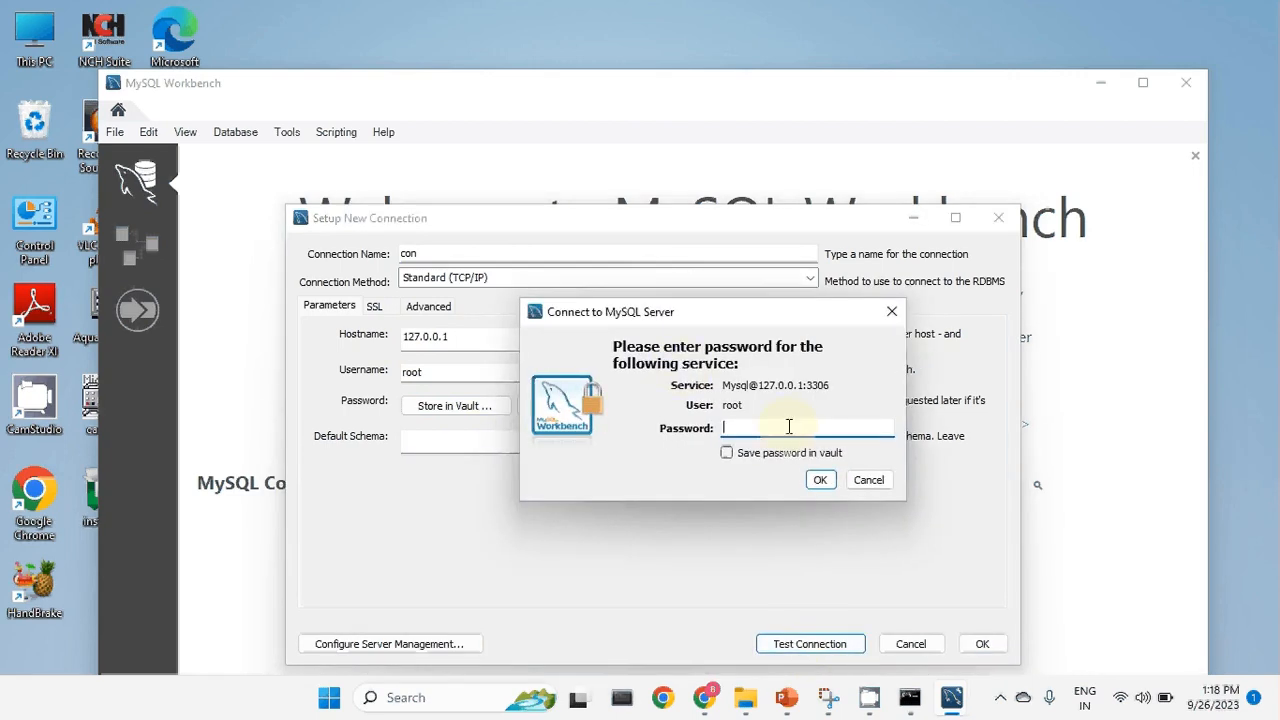
type("****")
left_click(830, 482)
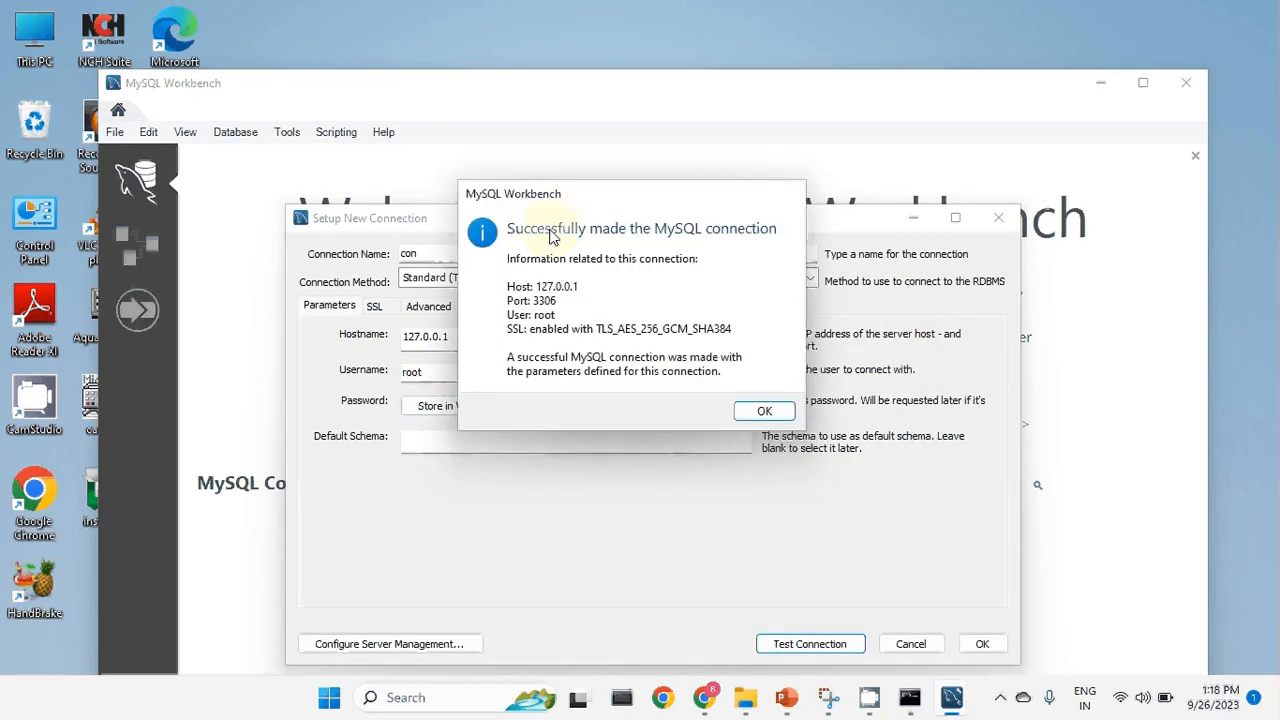
left_click(766, 411)
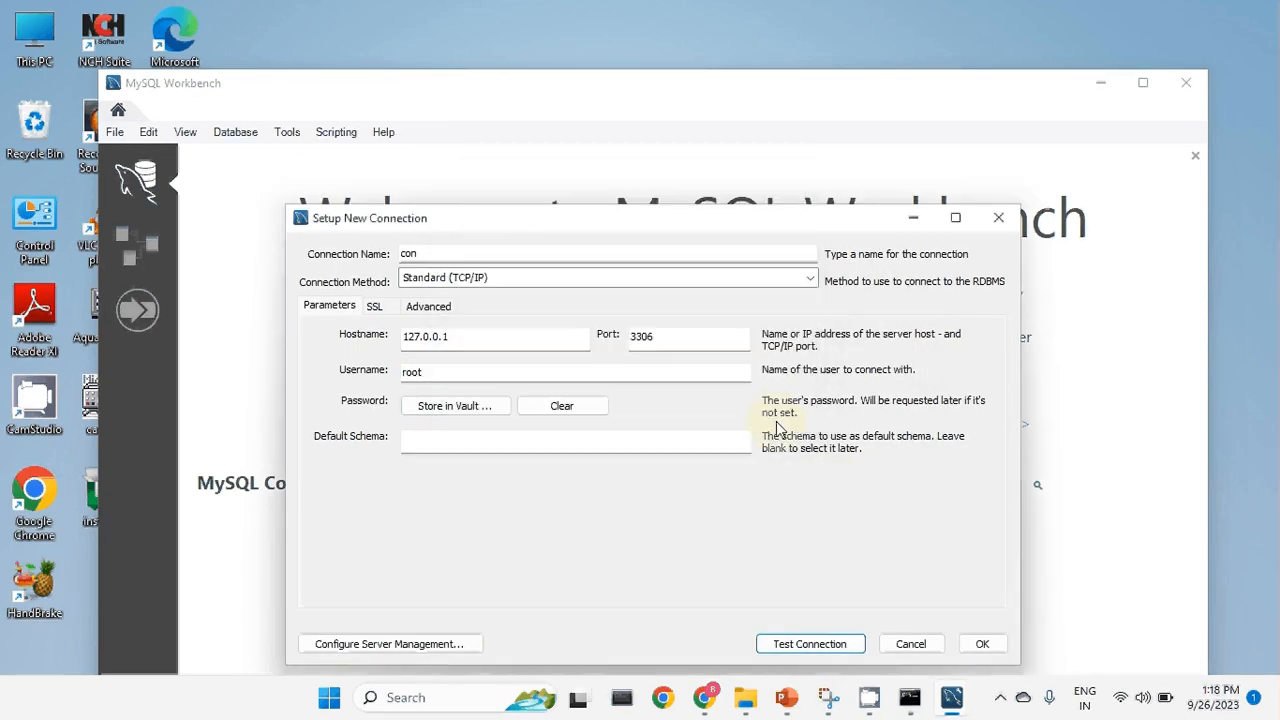
left_click(981, 645)
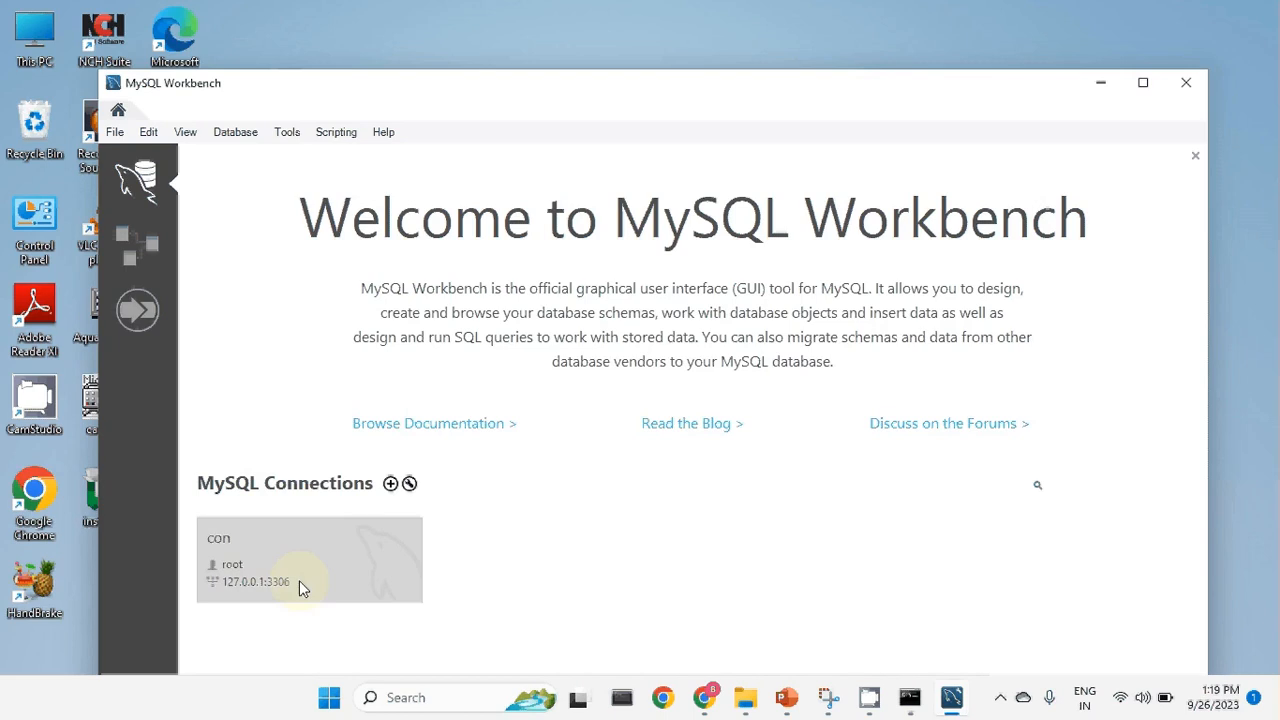
Open the con connection in a maximized Workbench window and show the schema list.
left_click(326, 549)
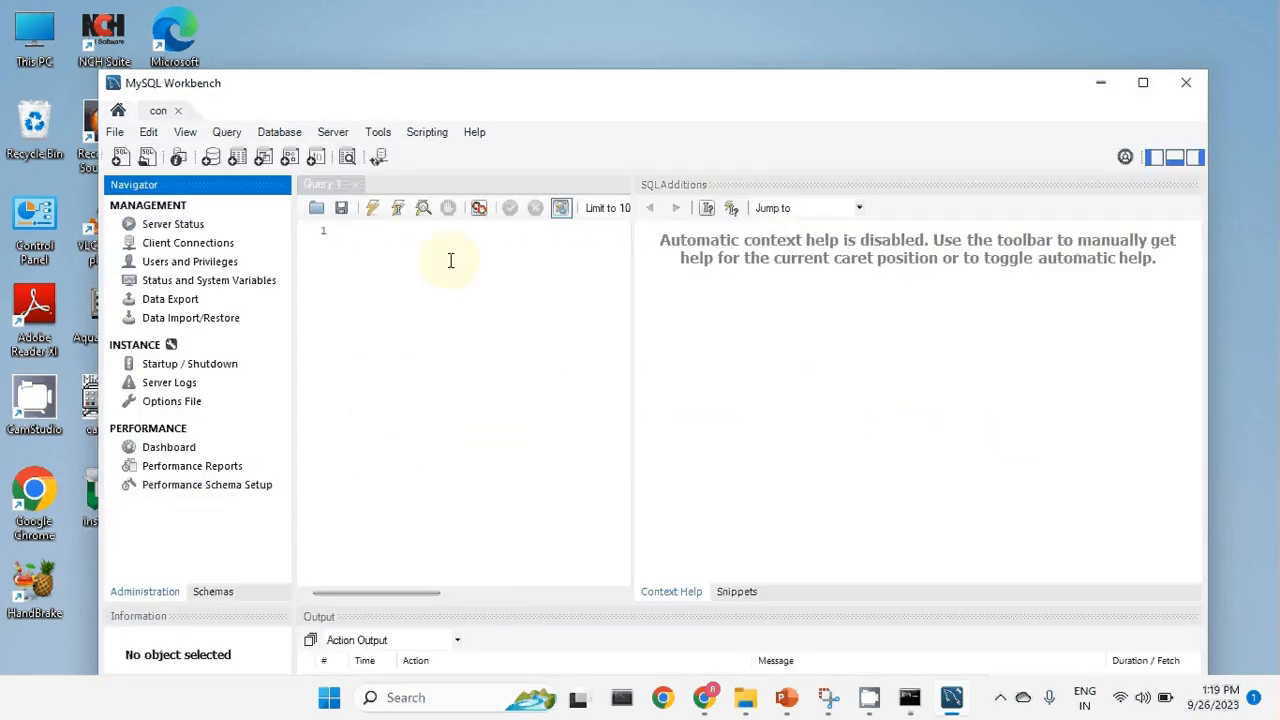
left_click(1143, 82)
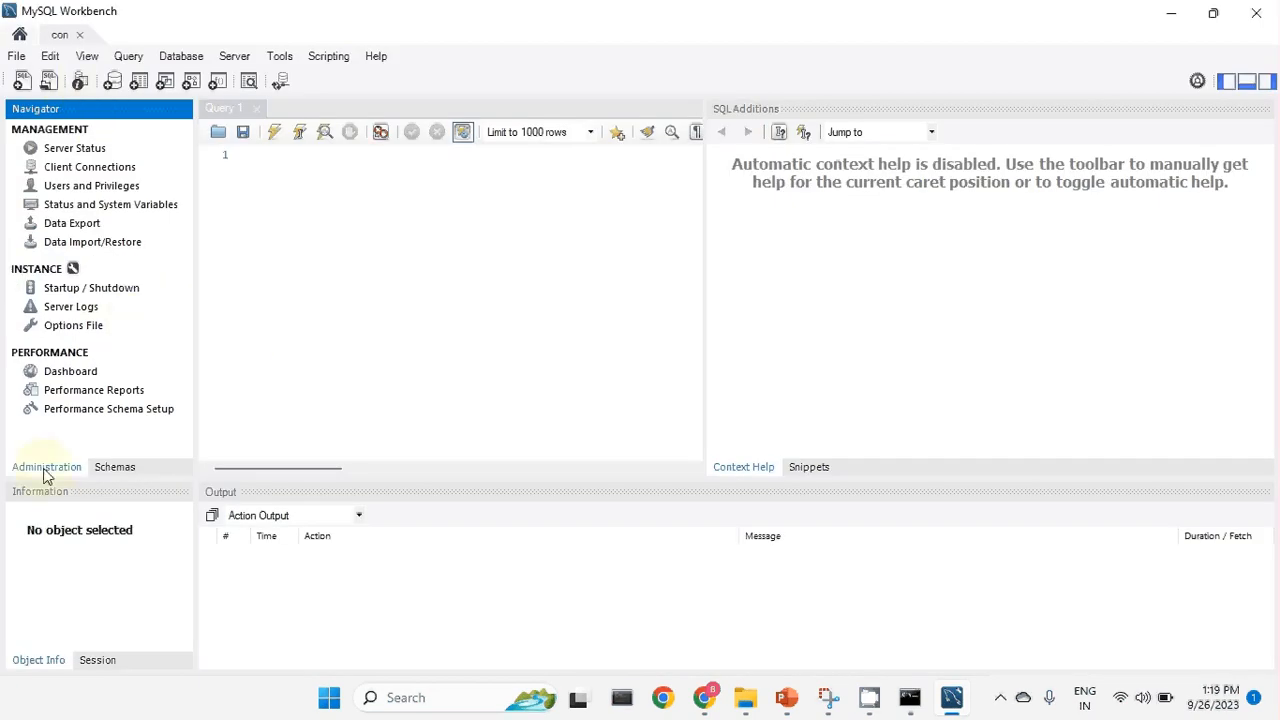
left_click(114, 470)
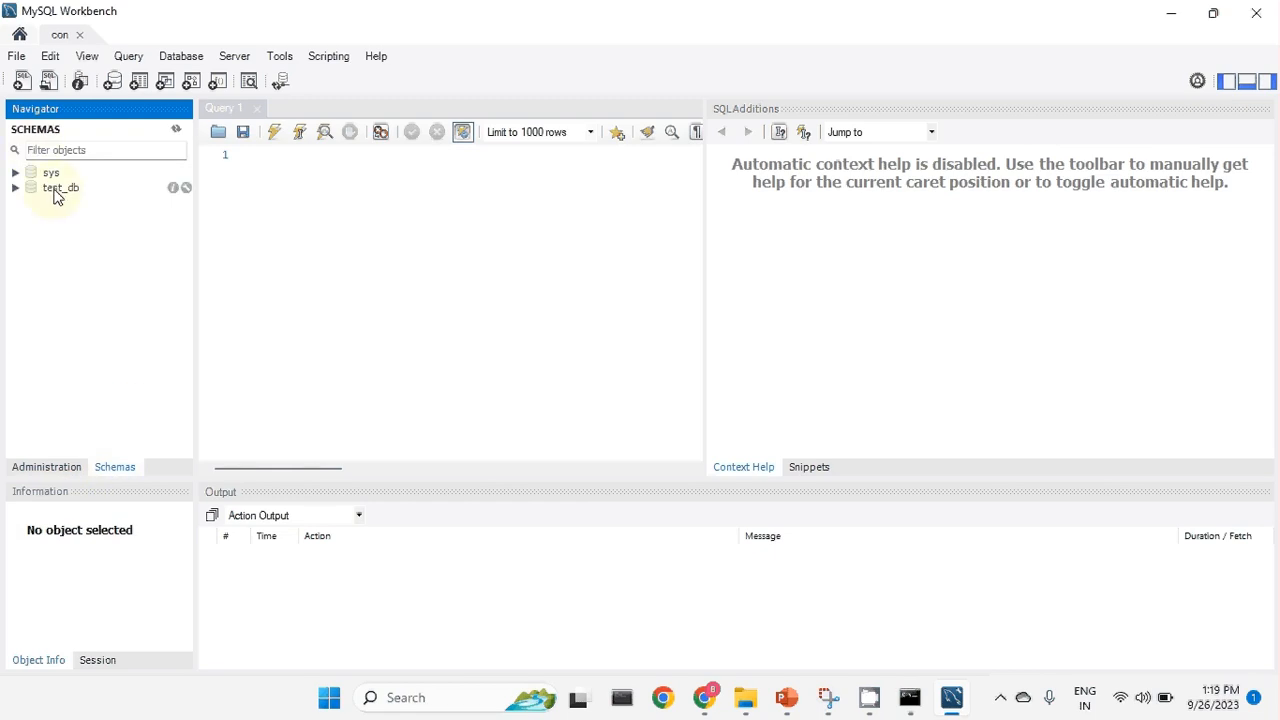
Set test_db as the default schema and select its Tables group.
left_click(56, 194)
right_click(76, 189)
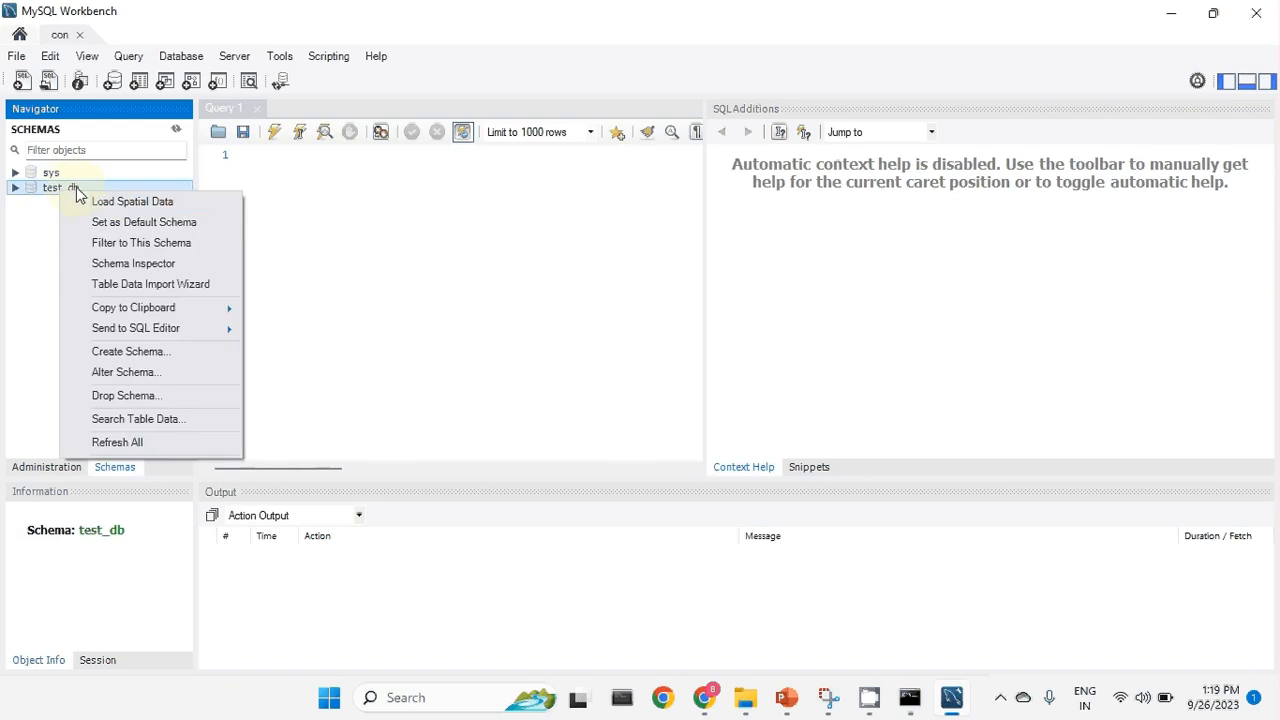
left_click(105, 201)
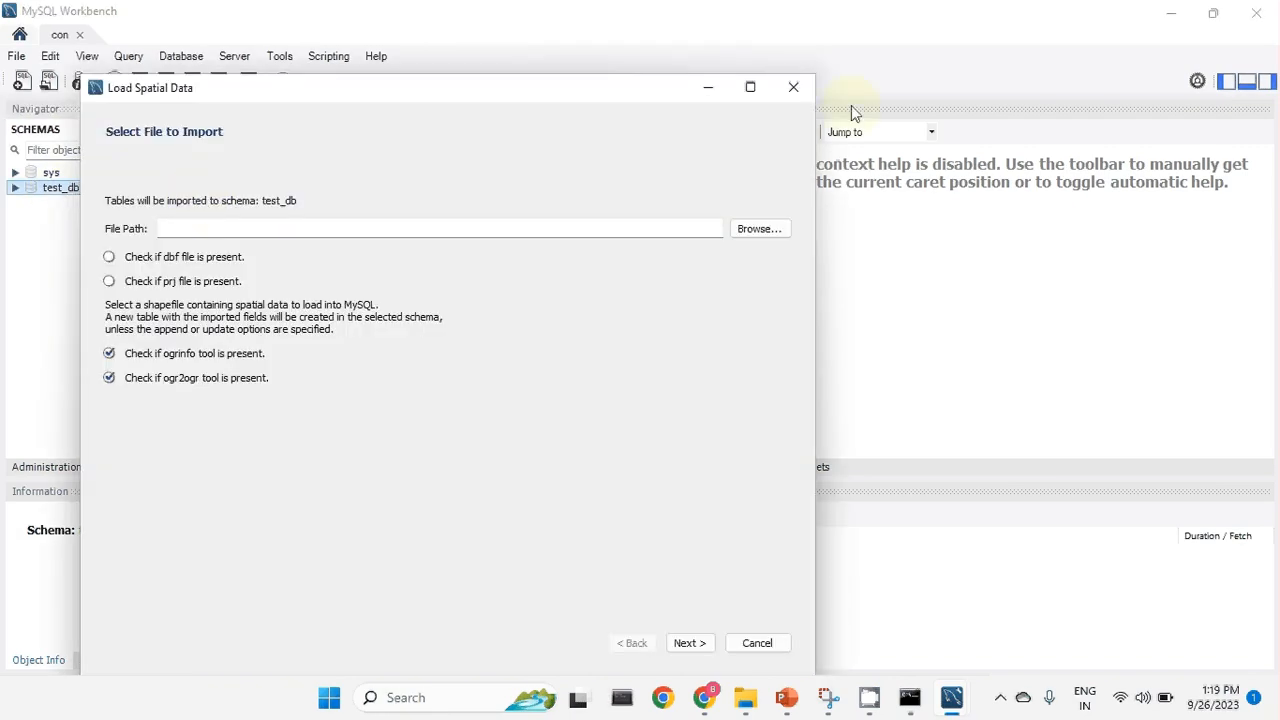
left_click(793, 87)
right_click(70, 193)
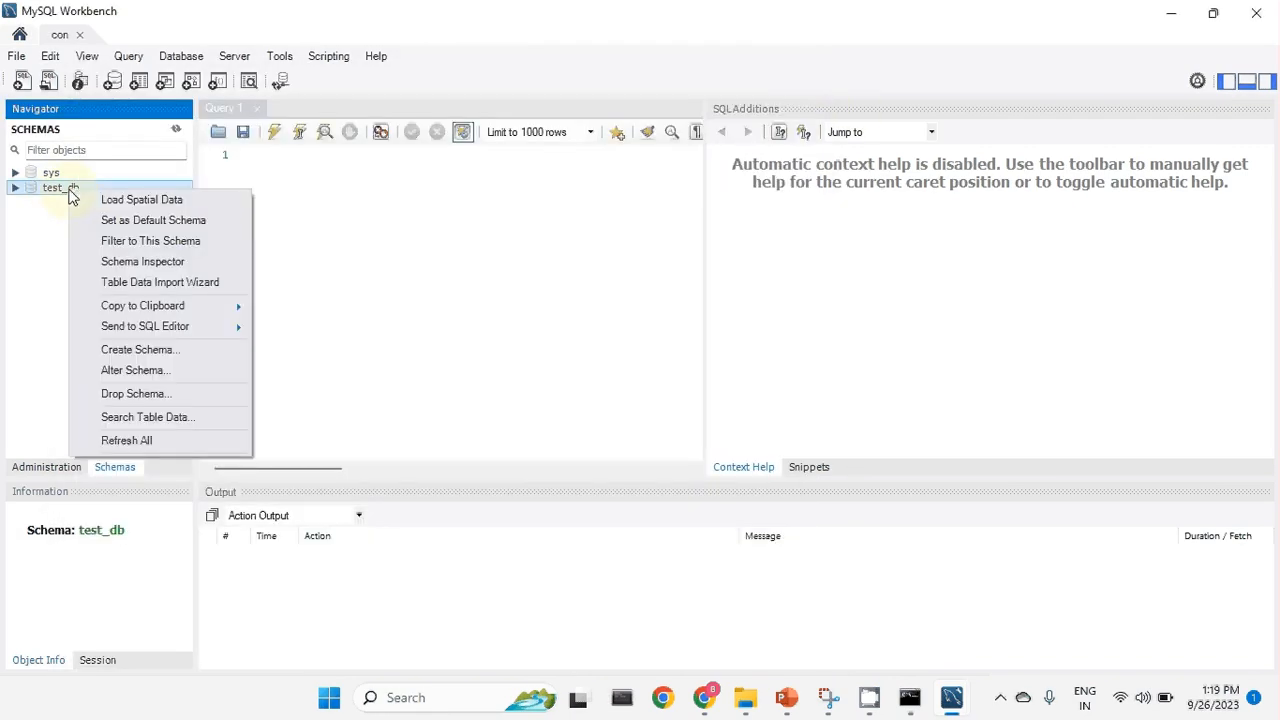
left_click(151, 220)
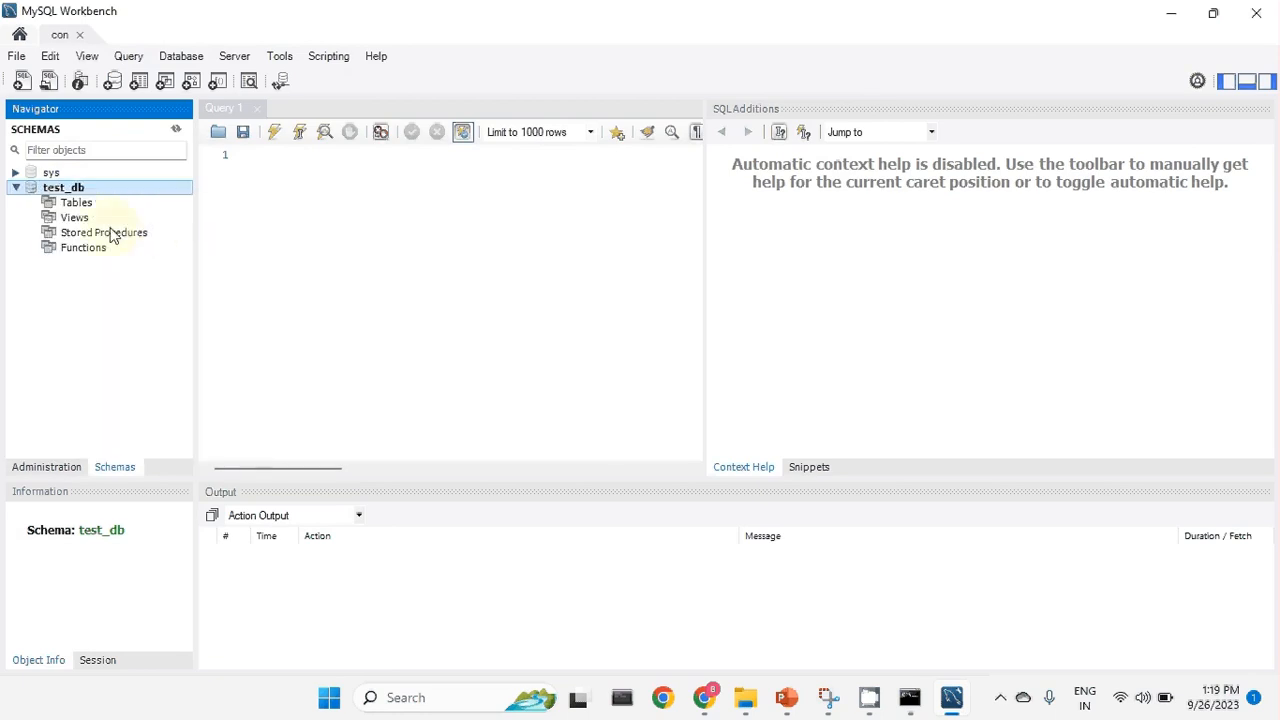
left_click(78, 204)
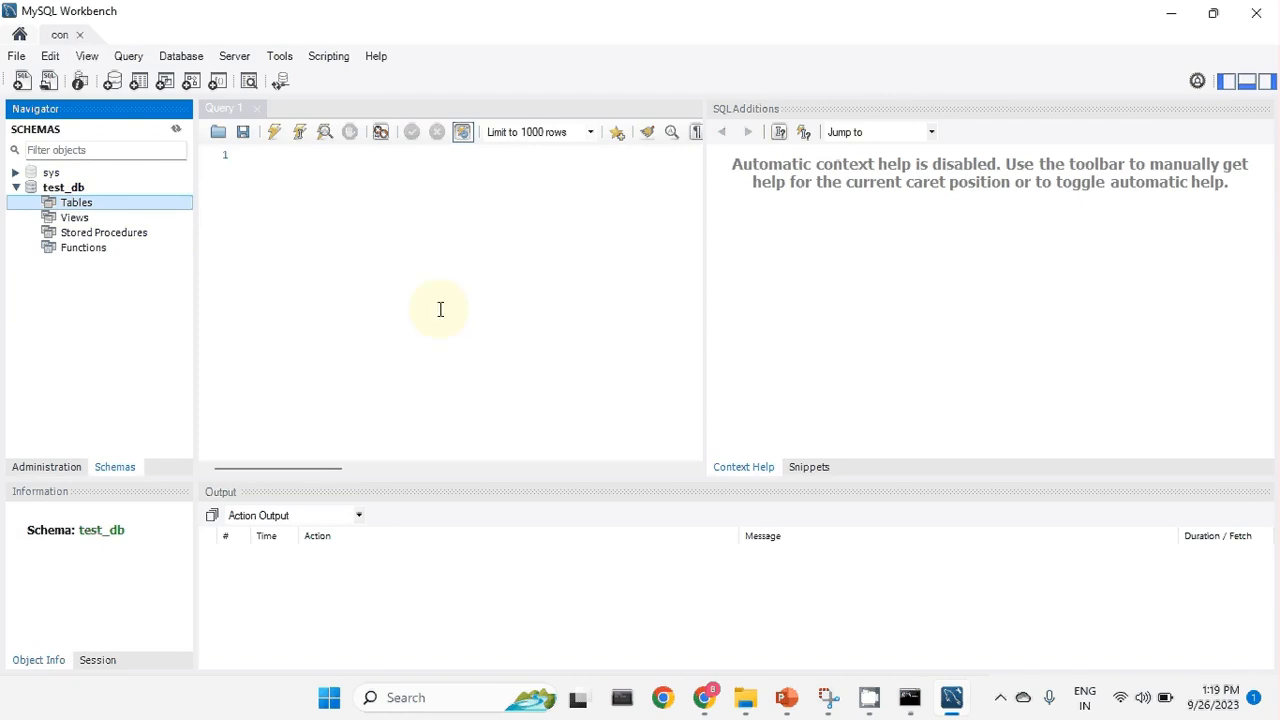
left_click(1258, 16)
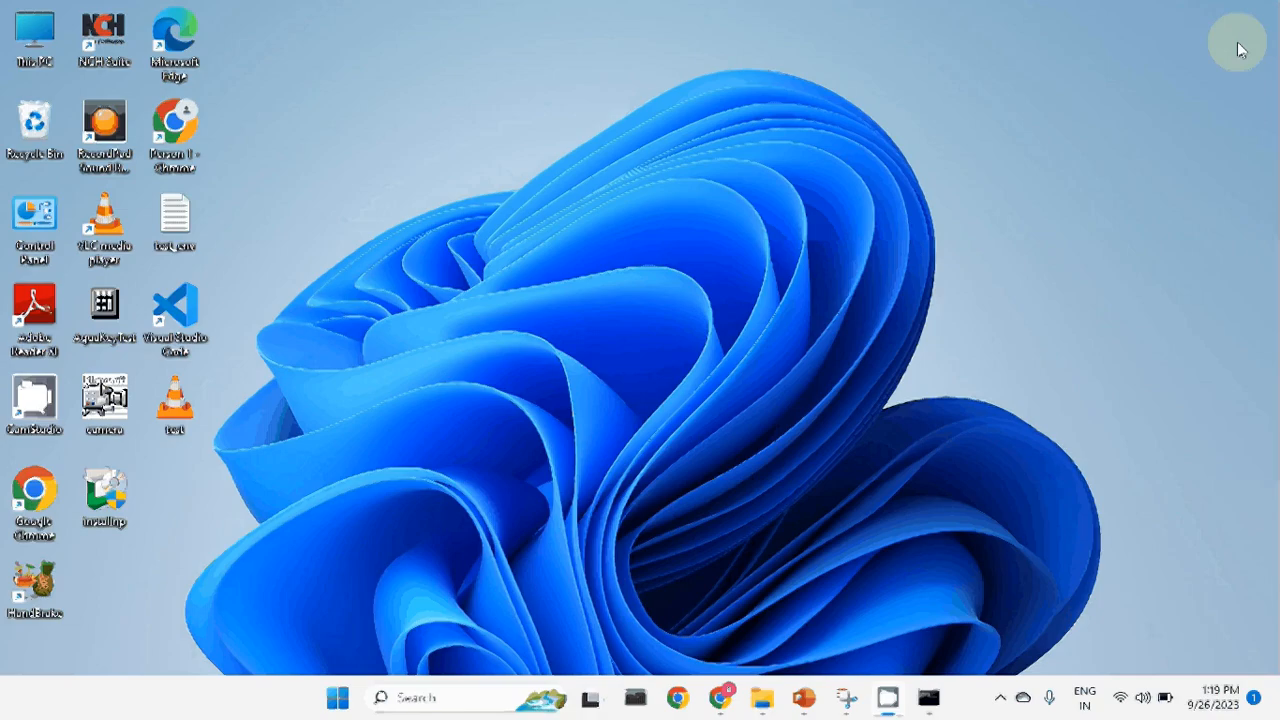